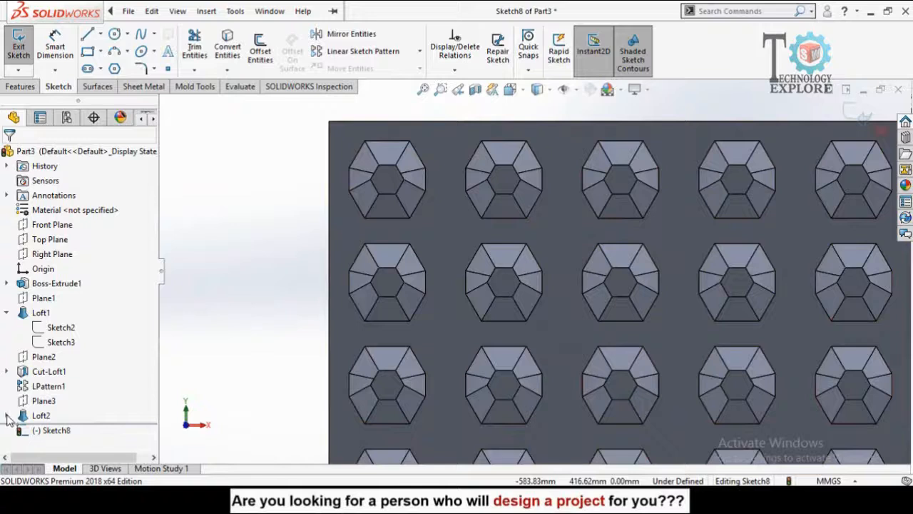
Convert the octagonal base profile Sketch6 of Loft2 into the open sketch and select all eight of its lines.
left_click(6, 416)
left_click(61, 429)
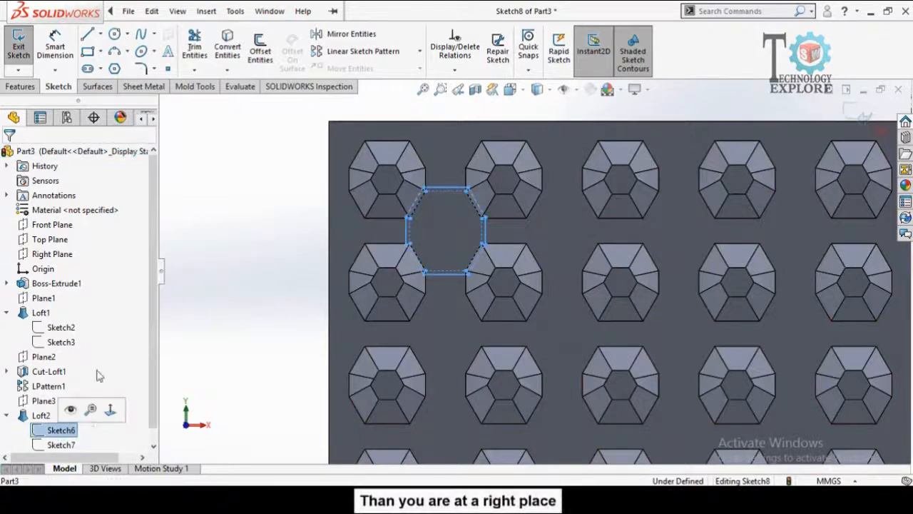
left_click(226, 48)
scroll(531, 184, "up", 3)
left_click_drag(555, 160, 404, 343)
scroll(517, 232, "up", 3)
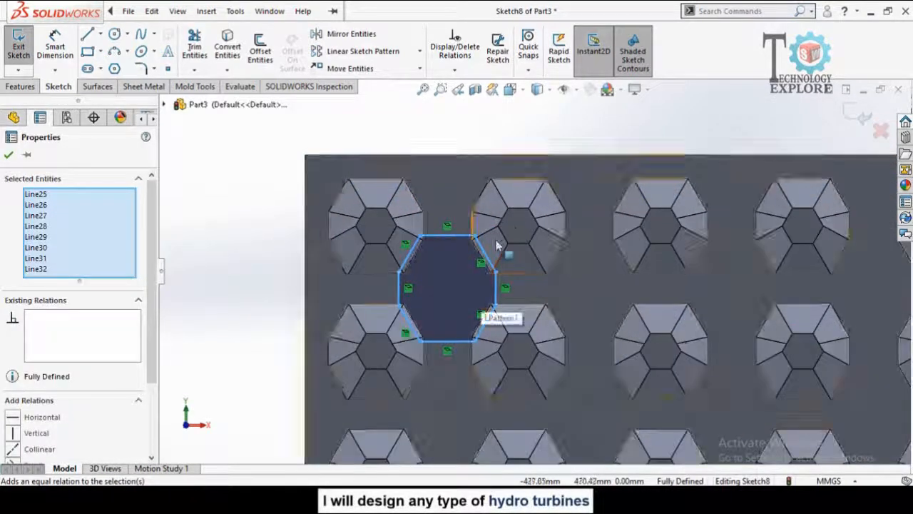
Offset the octagon chain 2 mm inward with the base geometry as construction, and close the sketch.
left_click(259, 54)
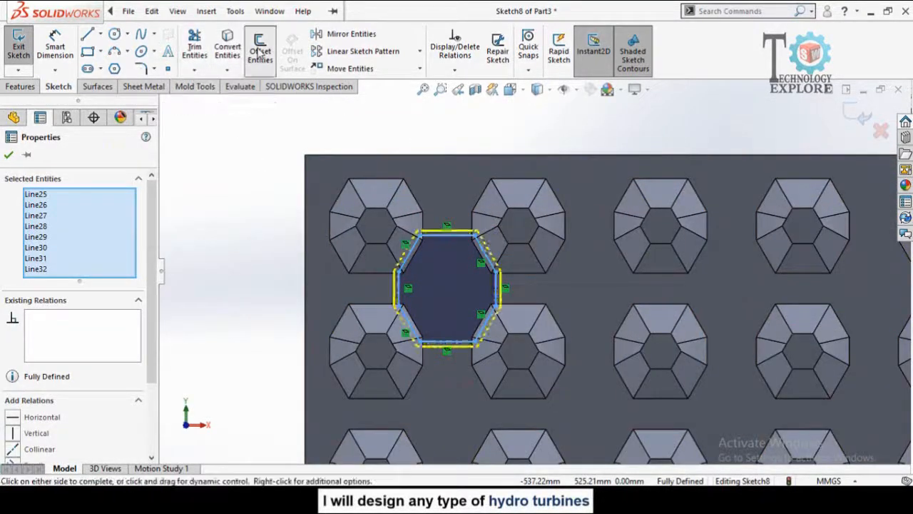
left_click(31, 235)
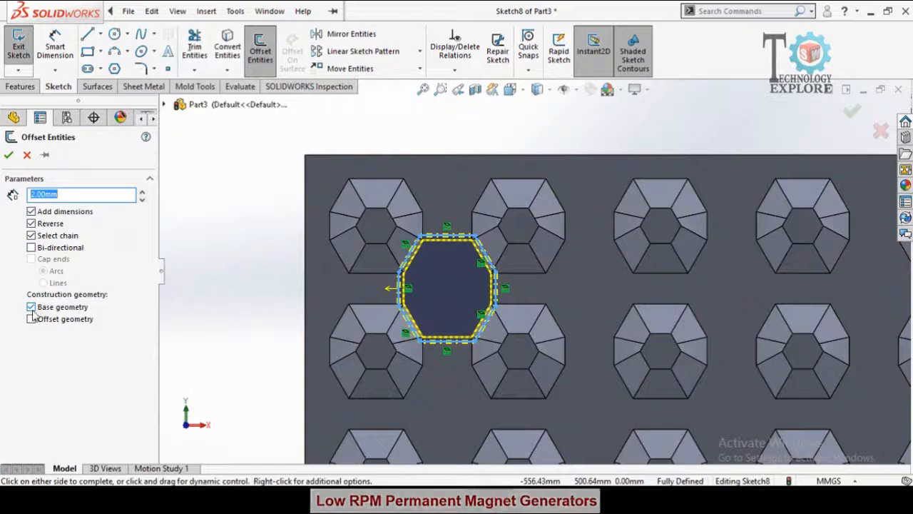
left_click(9, 155)
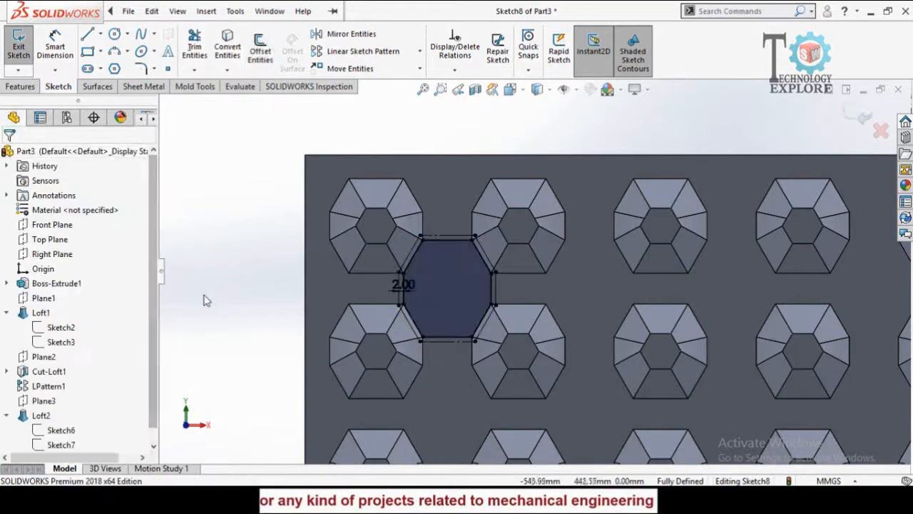
scroll(535, 264, "up", 5)
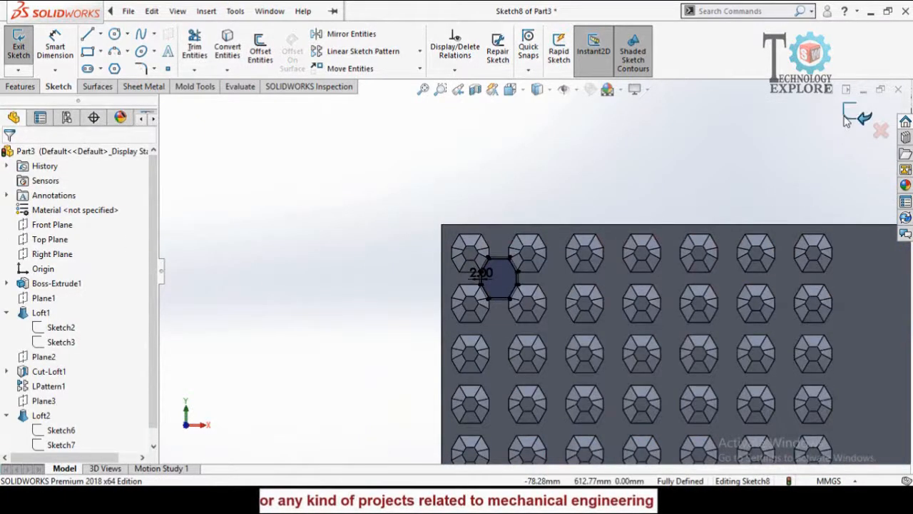
mouse_move(418, 269)
middle_mouse_down()
mouse_move(473, 275)
mouse_move(522, 181)
middle_mouse_up()
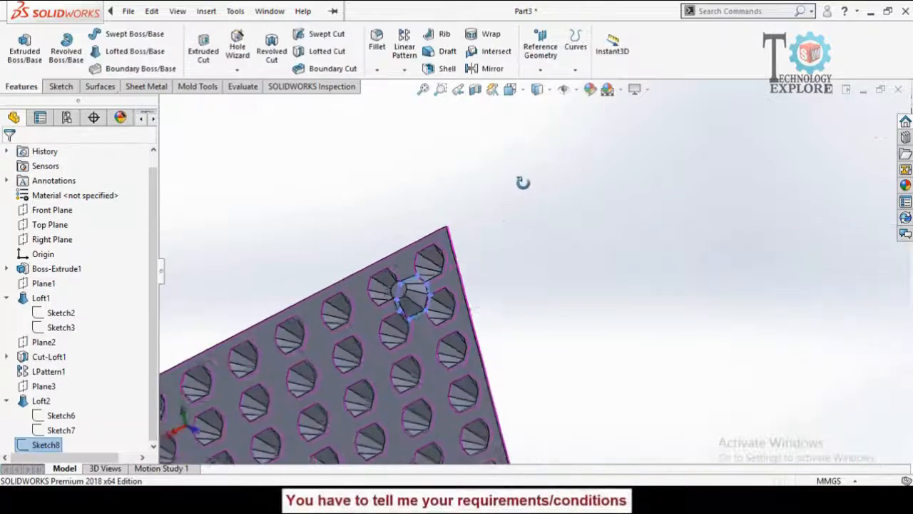
left_click(559, 325)
Create a reference plane offset 2 mm from the loft's small circular end face, flipped toward the inside of the loft.
scroll(421, 317, "down", 4)
middle_click_drag(405, 269, 463, 103)
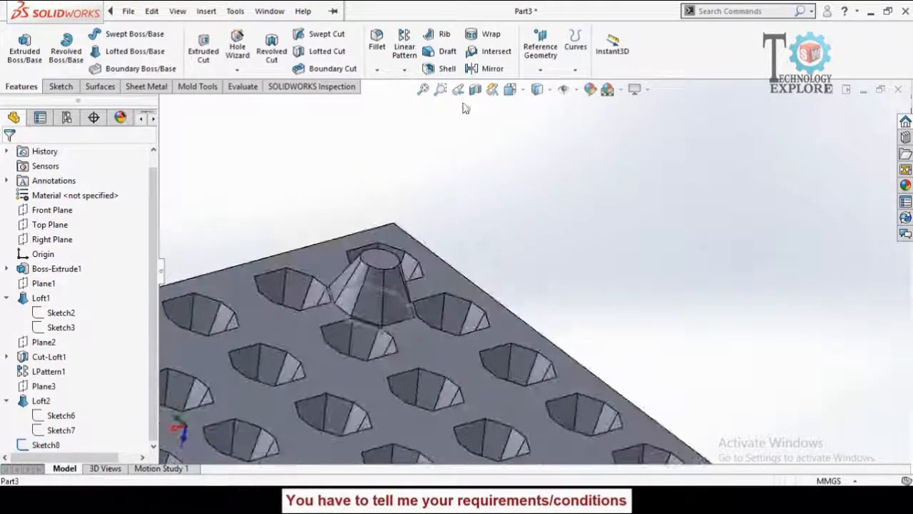
left_click(543, 57)
left_click(550, 86)
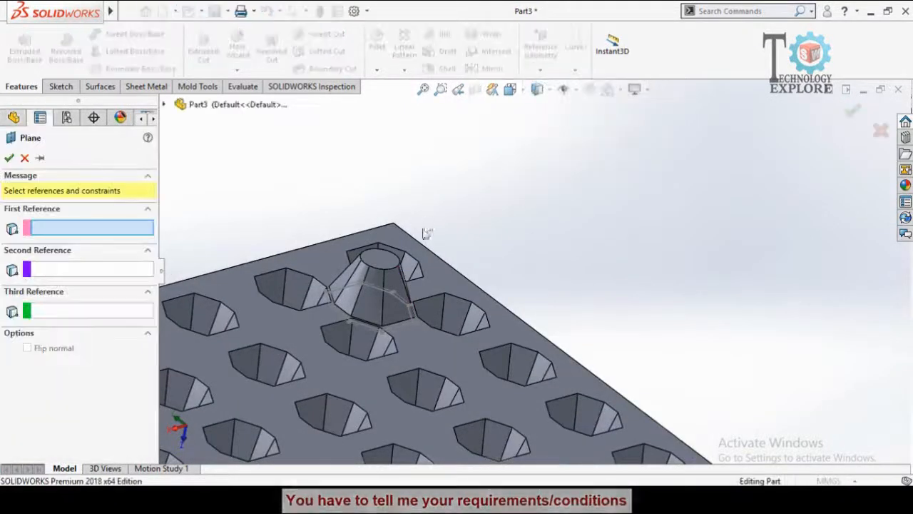
scroll(399, 264, "down", 3)
left_click(381, 258)
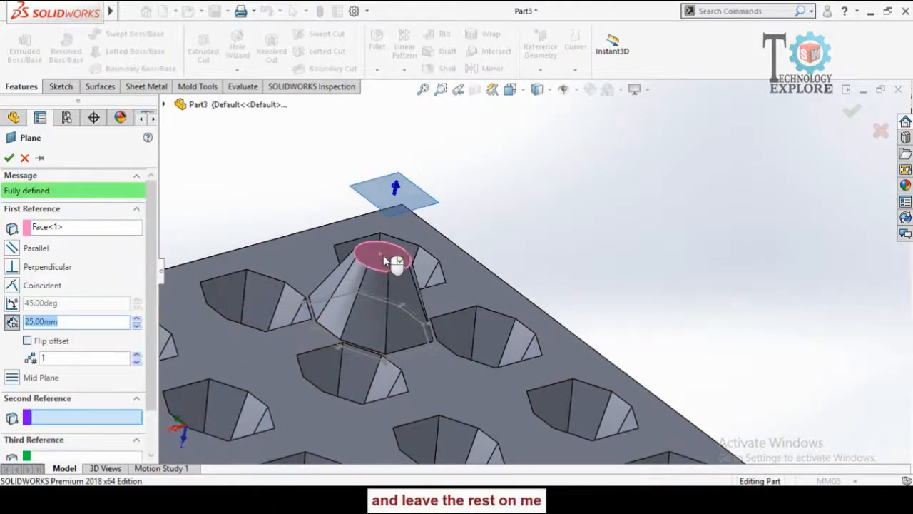
left_click(27, 341)
left_click(71, 321)
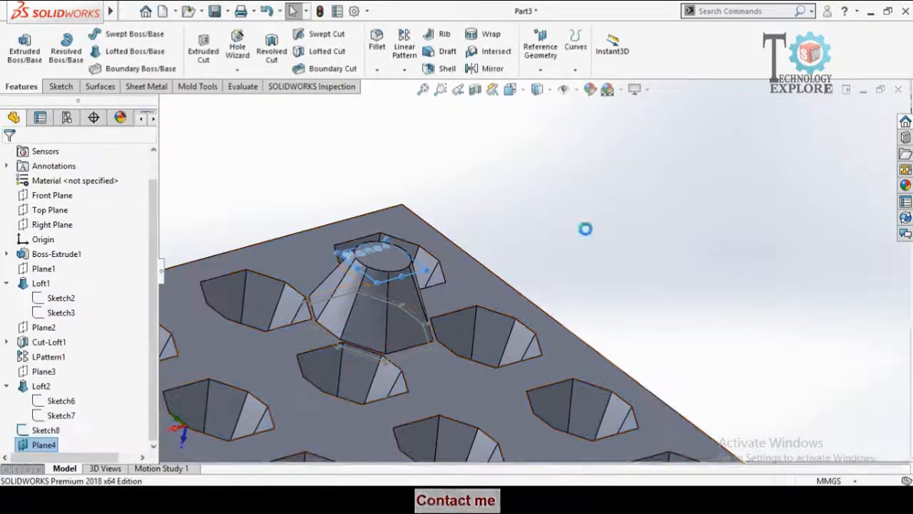
Start a sketch on the new offset plane inside the loft and view it face-on.
scroll(357, 283, "down", 3)
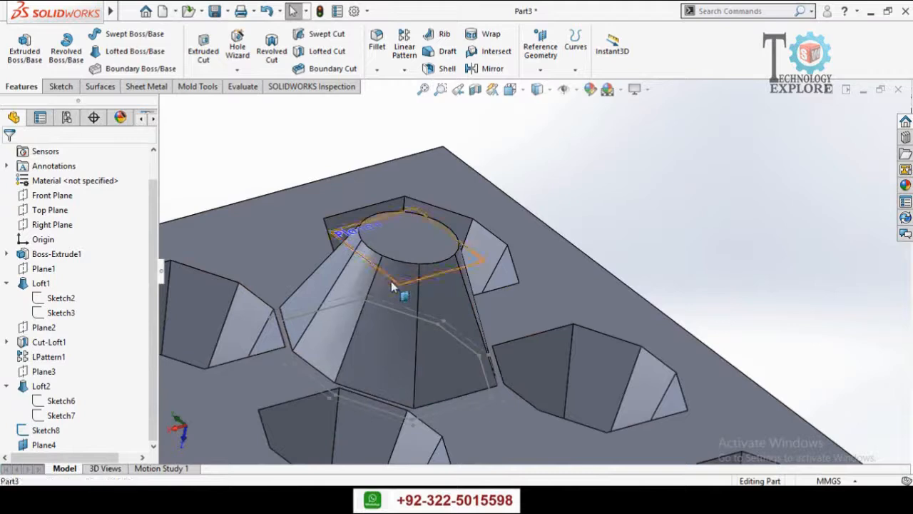
left_click(391, 281)
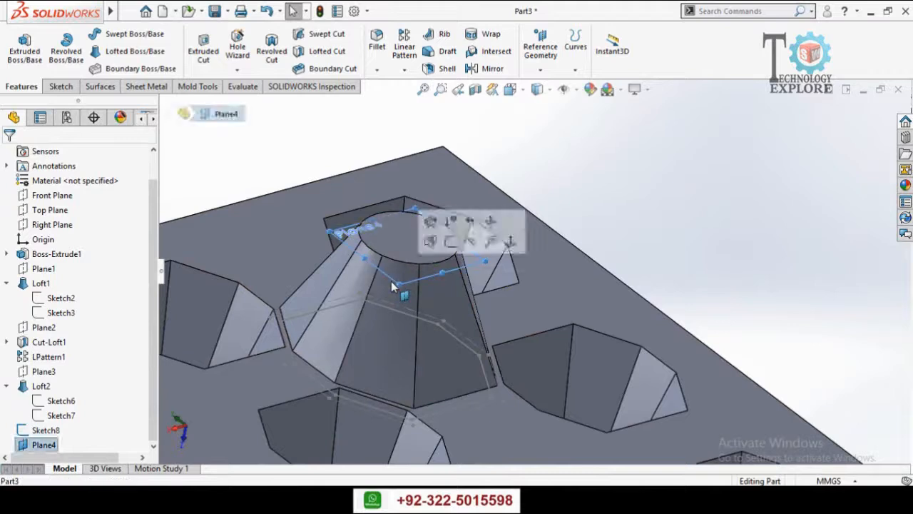
left_click(449, 243)
left_click(403, 242)
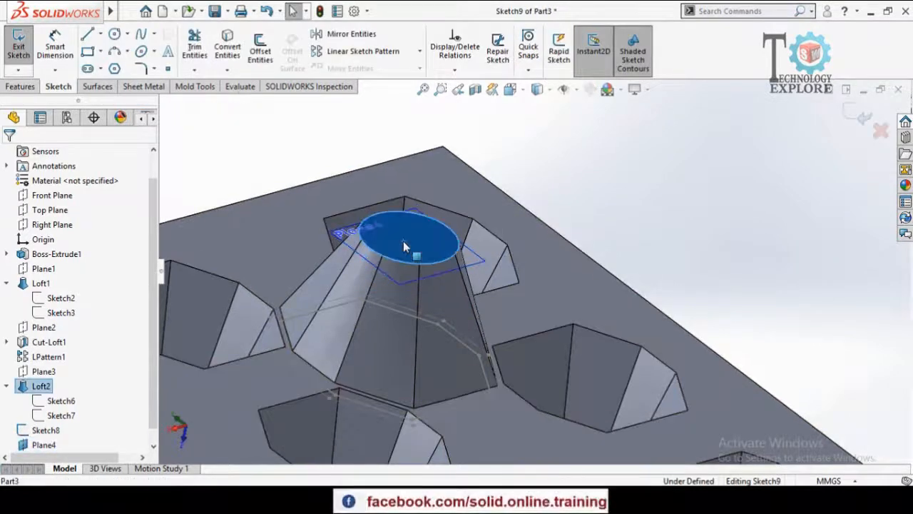
key("Escape")
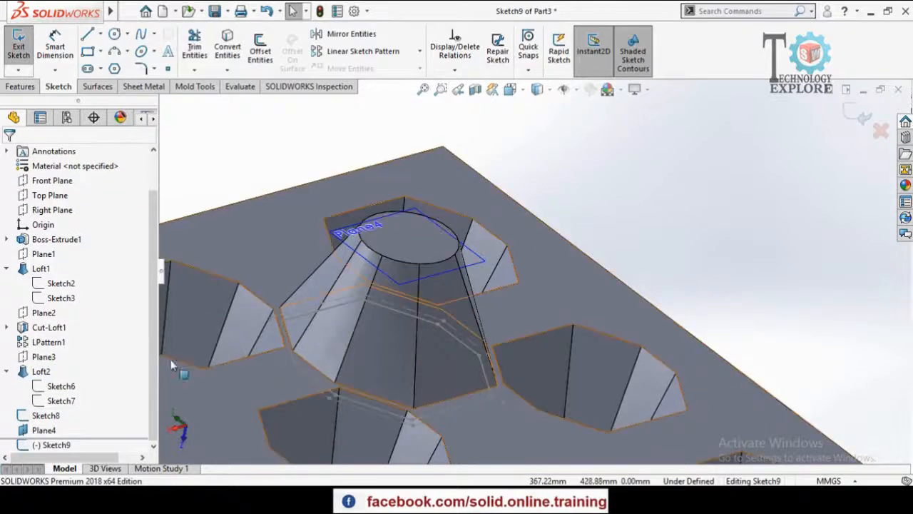
scroll(271, 196, "up", 2)
middle_click_drag(277, 195, 328, 257)
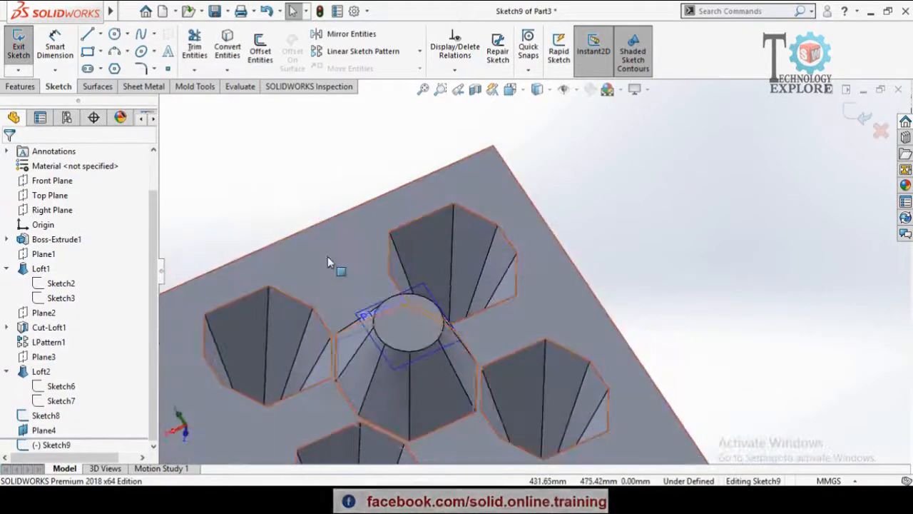
key("ctrl+8")
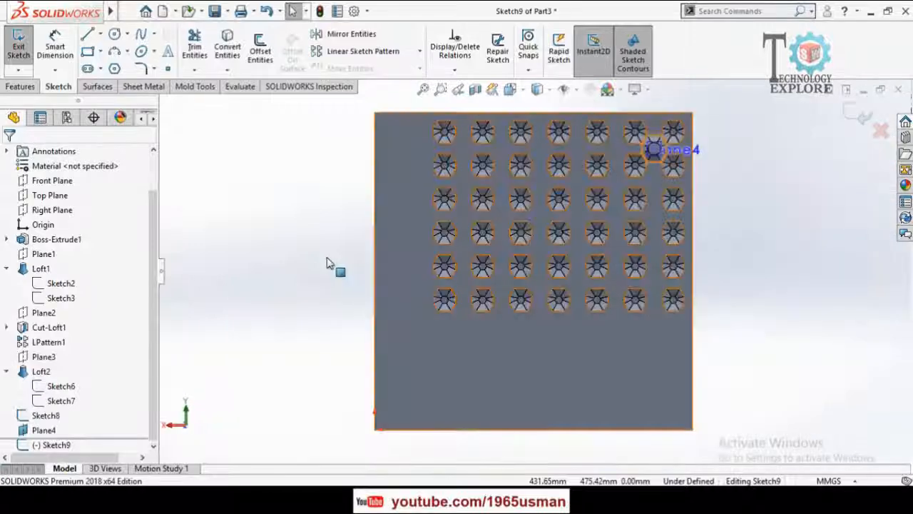
scroll(678, 139, "down", 6)
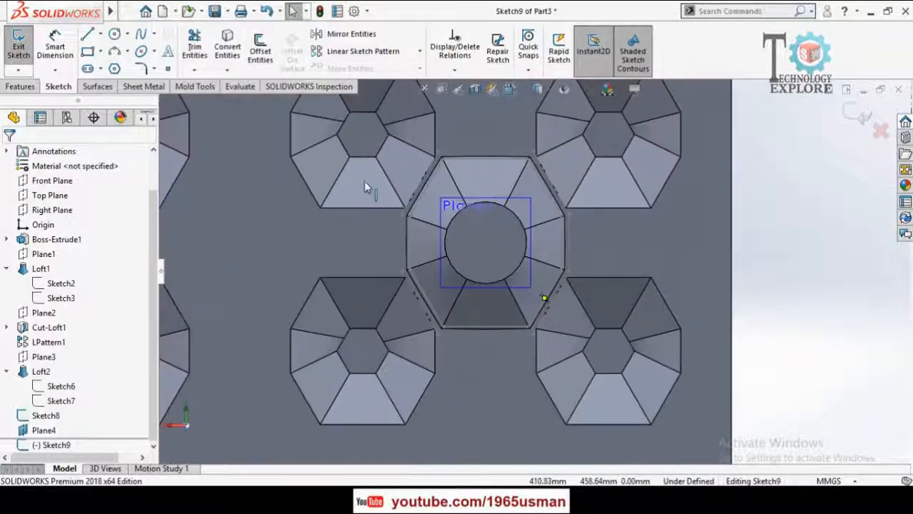
Sketch a circle about 11.9 mm in diameter inside the loft's circular end face.
left_click(114, 33)
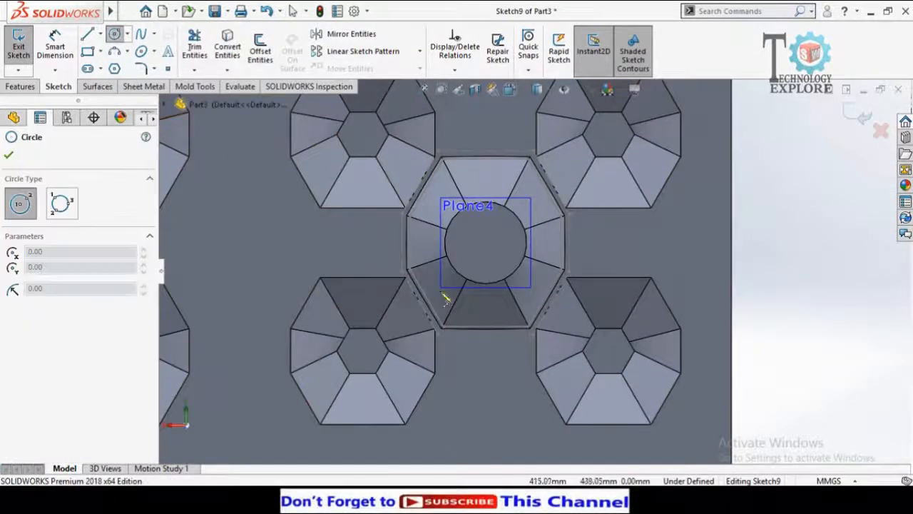
scroll(507, 293, "down", 3)
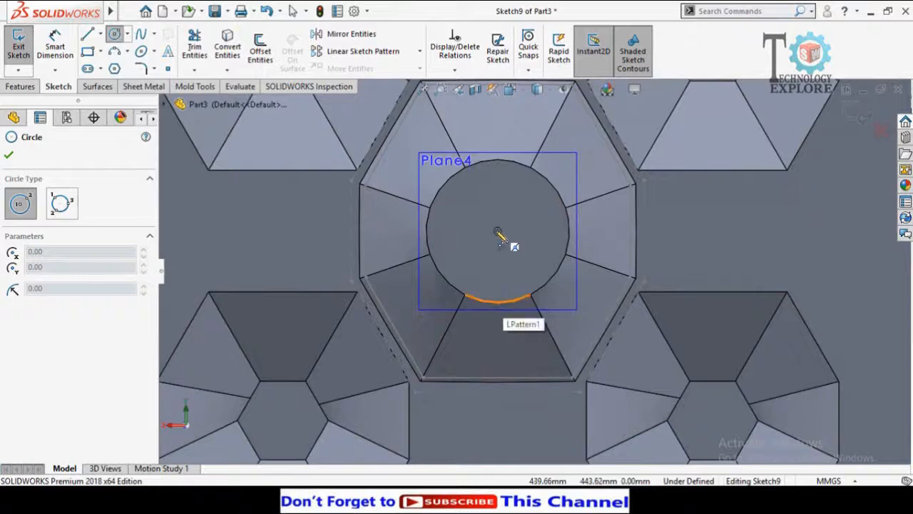
left_click(497, 230)
left_click(519, 268)
Dimension the gap between the sketched circle and the circular edge of the loft's end face to 2 mm.
right_click_drag(534, 296, 542, 222)
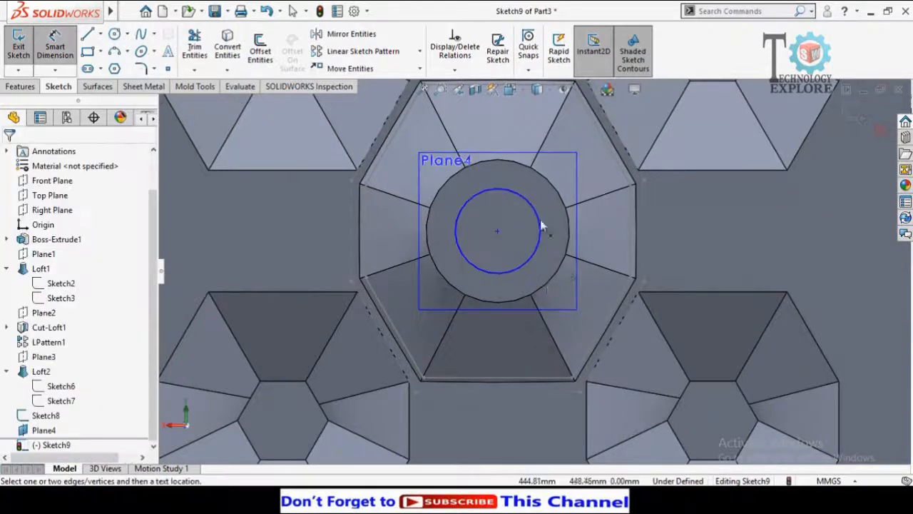
scroll(557, 275, "down", 2)
left_click(512, 255)
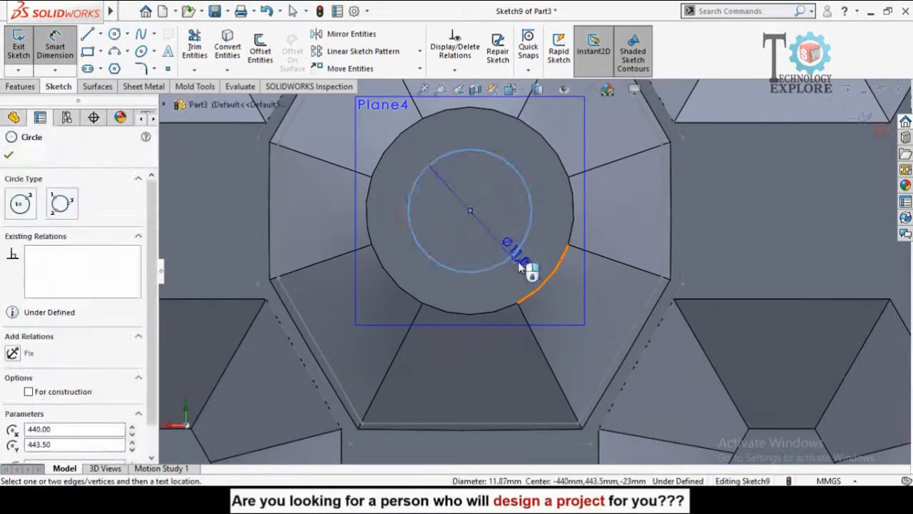
left_click(546, 285)
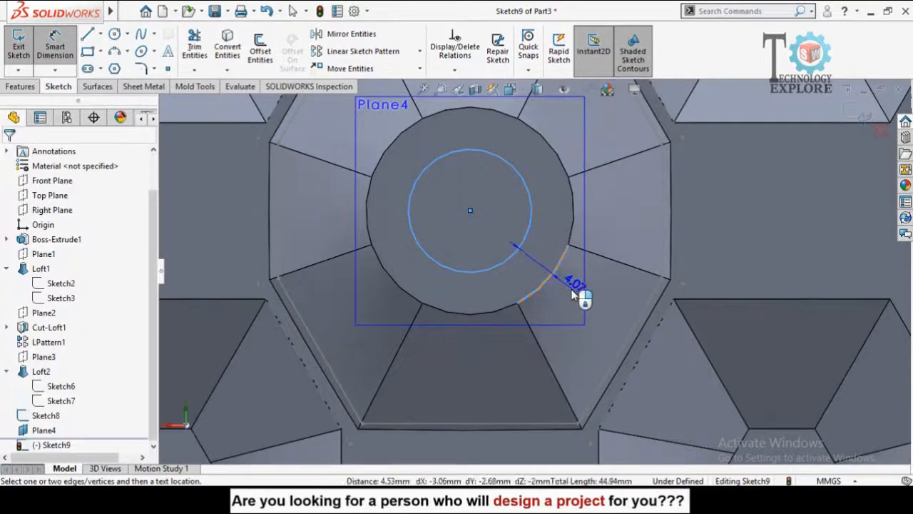
left_click(574, 296)
type("2")
key("Return")
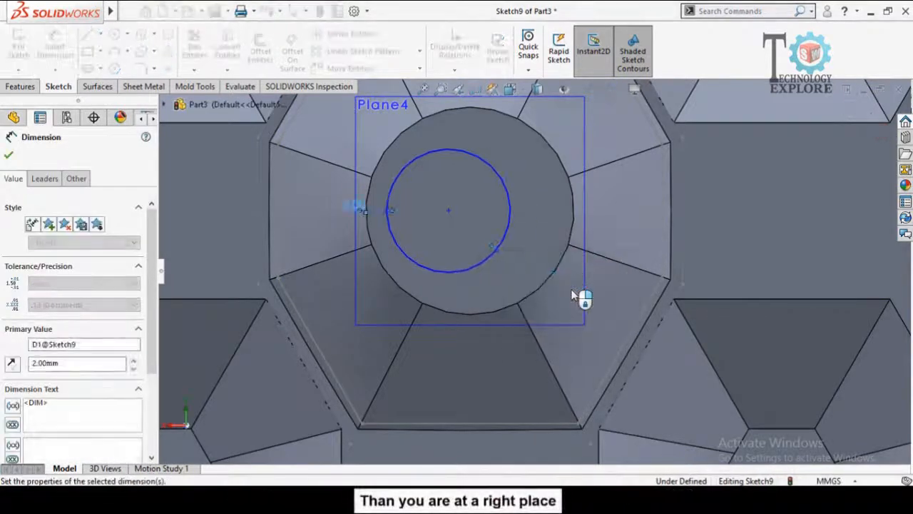
Make the sketched circle concentric with the loft's circular end edge and close the sketch.
scroll(514, 246, "down", 3)
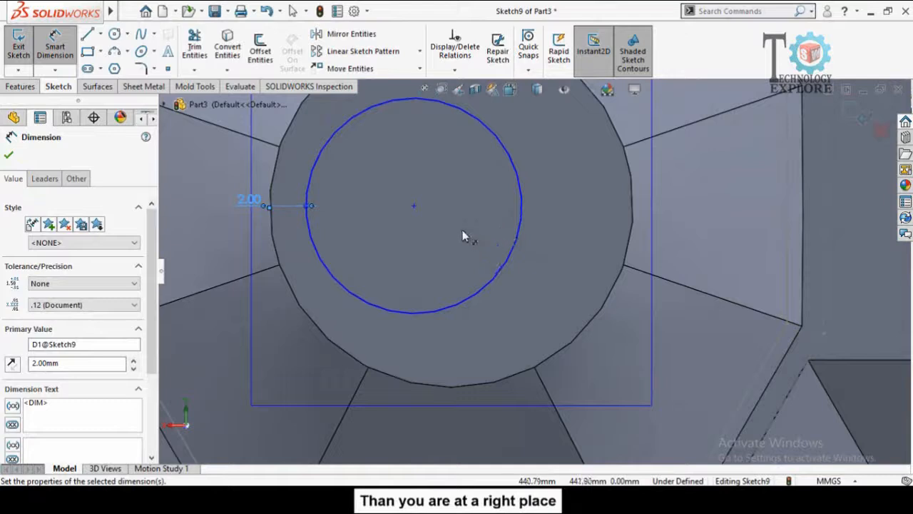
key("Escape")
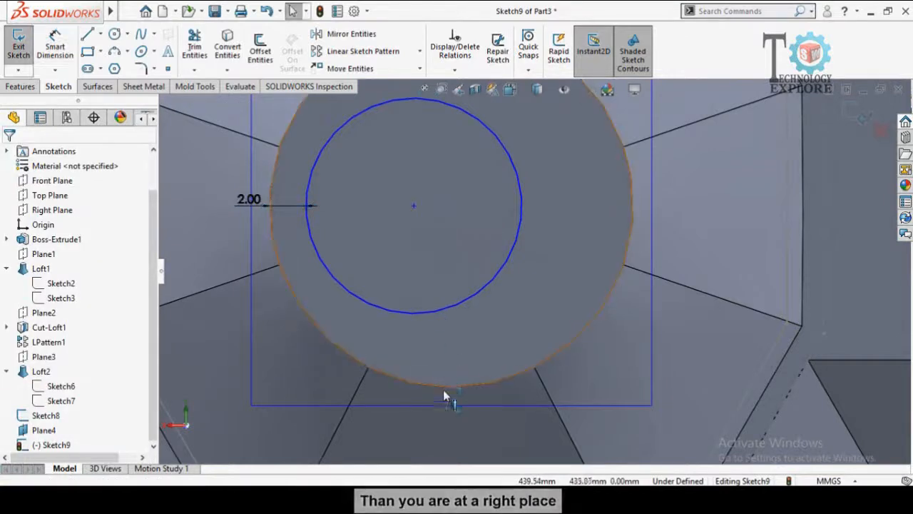
left_click(438, 334)
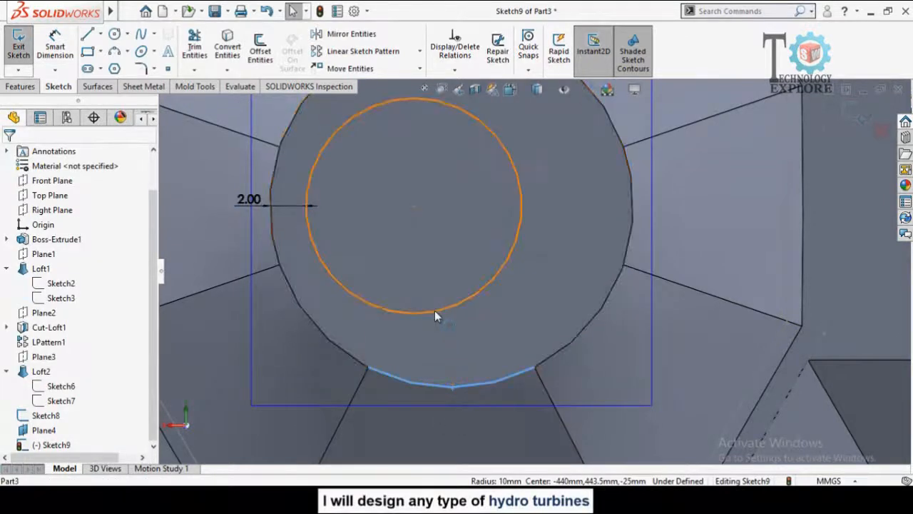
left_click(434, 311, "ctrl")
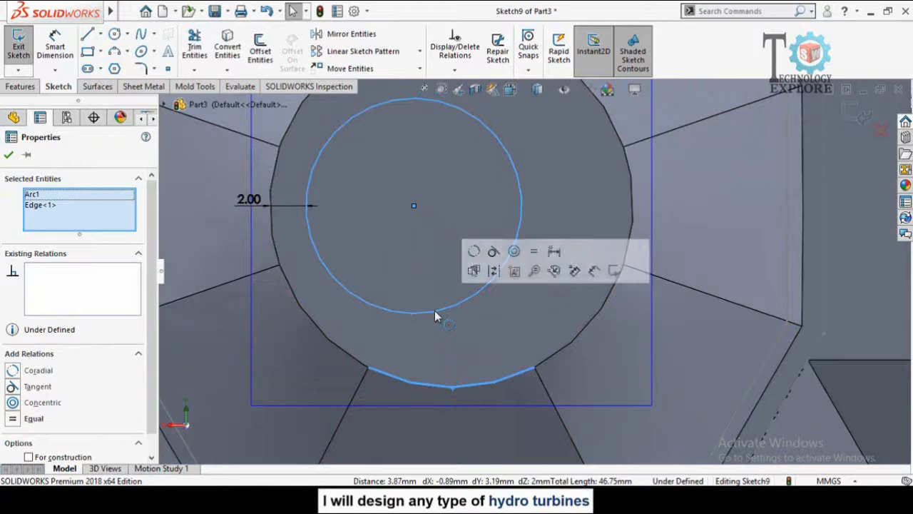
left_click(514, 251)
scroll(452, 308, "up", 10)
left_click(723, 275)
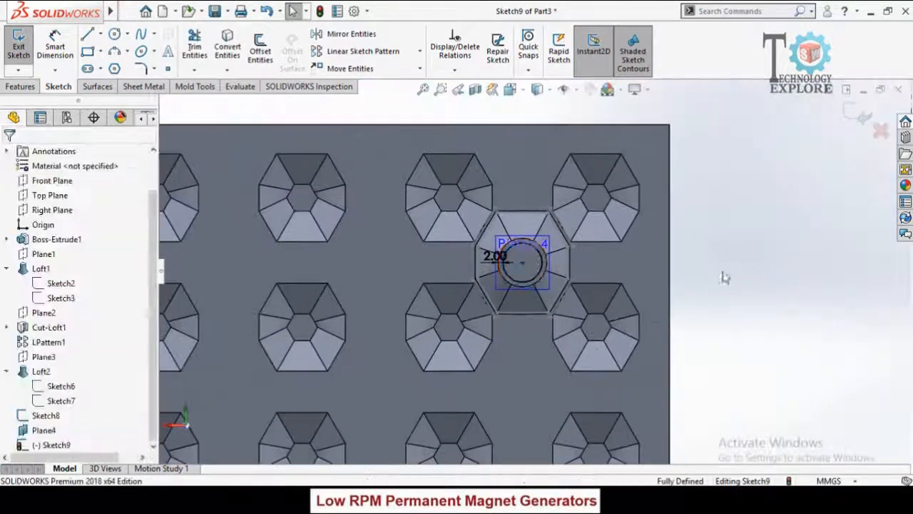
scroll(503, 249, "down", 3)
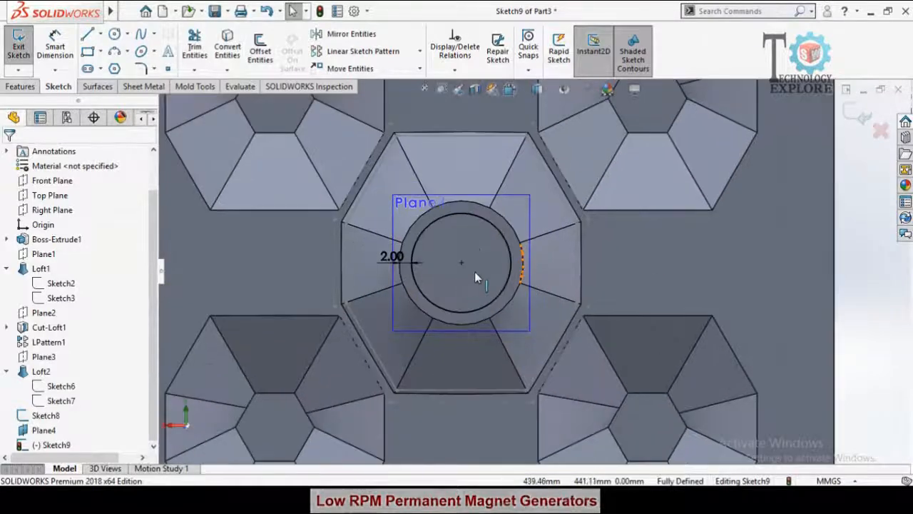
scroll(474, 271, "up", 3)
left_click(856, 114)
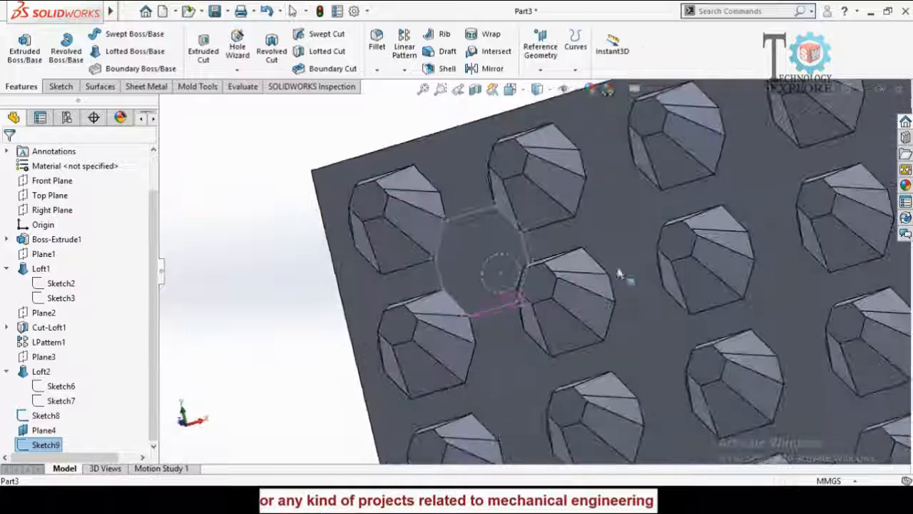
Create a lofted cut between the inner octagon sketch and the 2 mm inset circle sketch to hollow the loft.
left_click(241, 312)
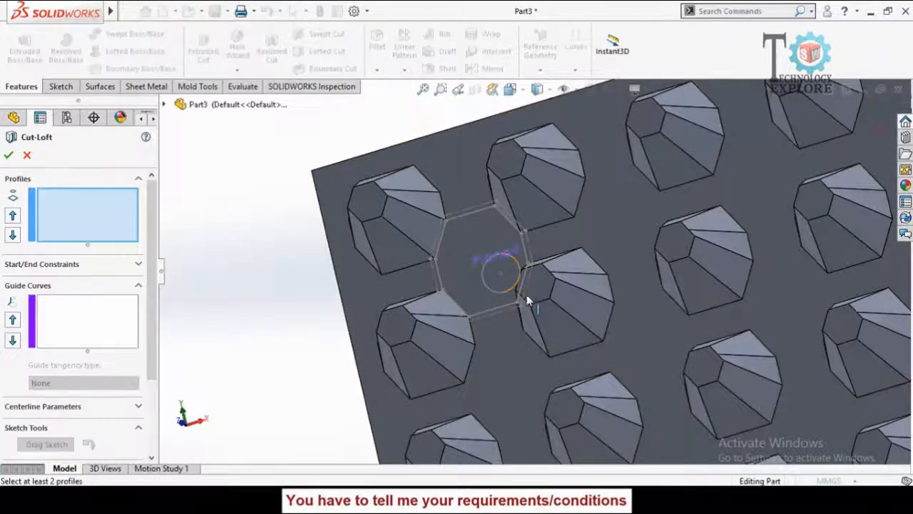
scroll(517, 289, "down", 3)
left_click(491, 285)
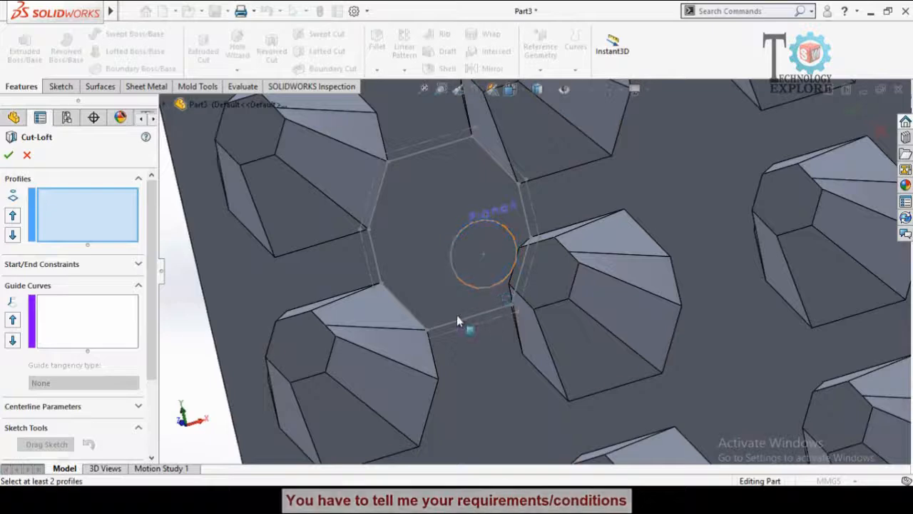
left_click(463, 318)
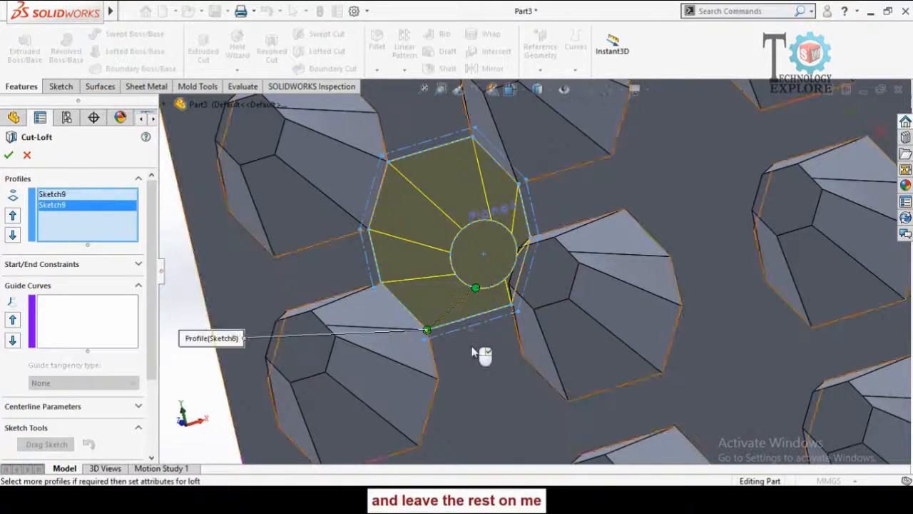
middle_click_drag(473, 351, 483, 343)
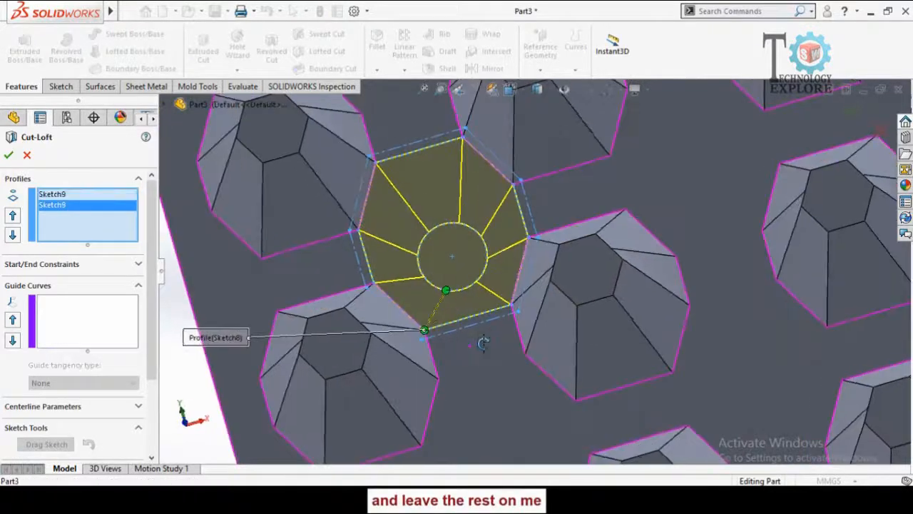
left_click(9, 155)
Hide the offset reference plane at the small circular end of the hollow loft.
scroll(309, 251, "up", 6)
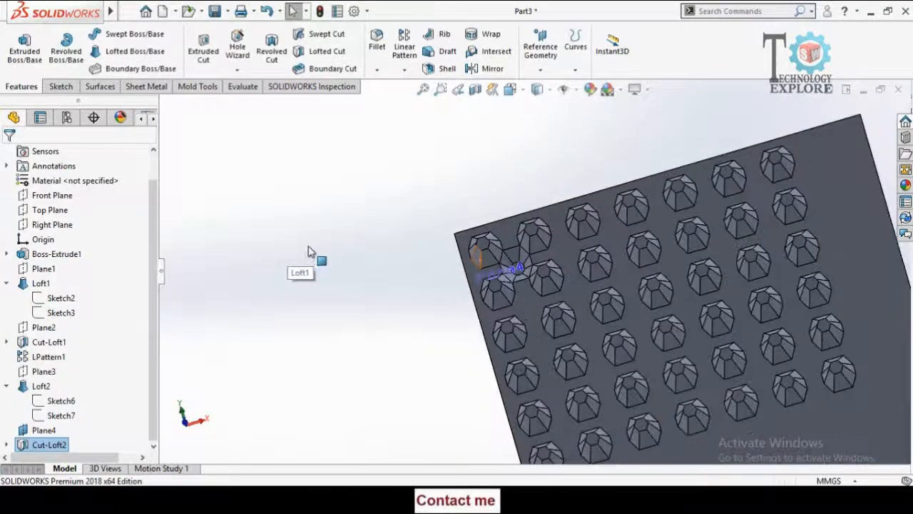
middle_click_drag(309, 251, 347, 316)
scroll(458, 387, "down", 4)
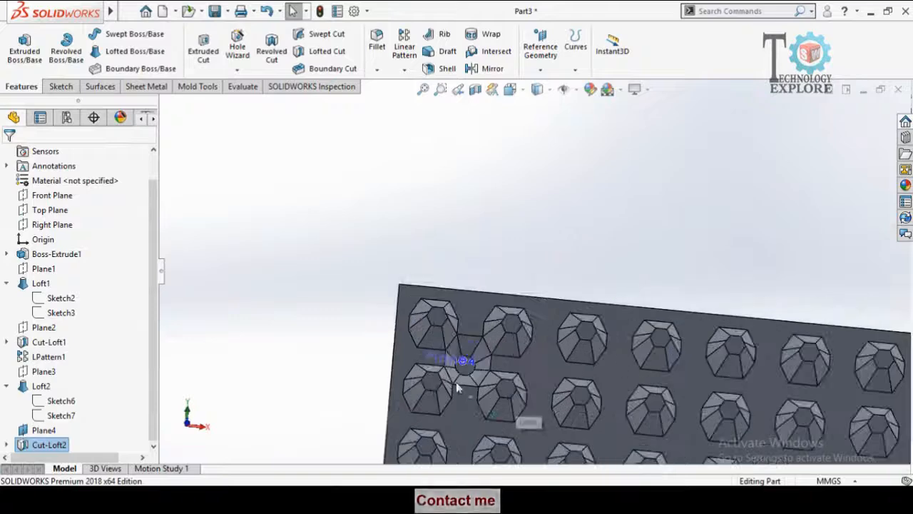
scroll(458, 388, "down", 3)
left_click(498, 311)
scroll(498, 310, "down", 2)
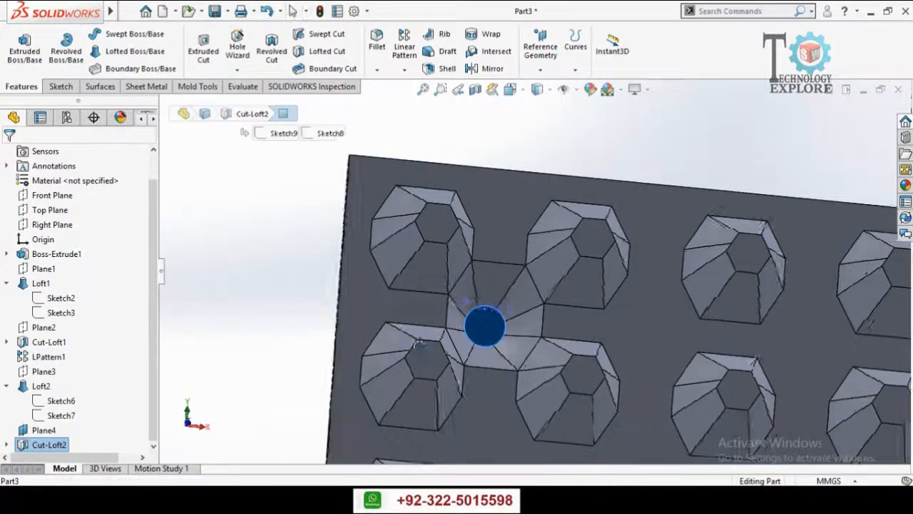
middle_click_drag(498, 310, 332, 393)
scroll(350, 320, "down", 3)
left_click(411, 265)
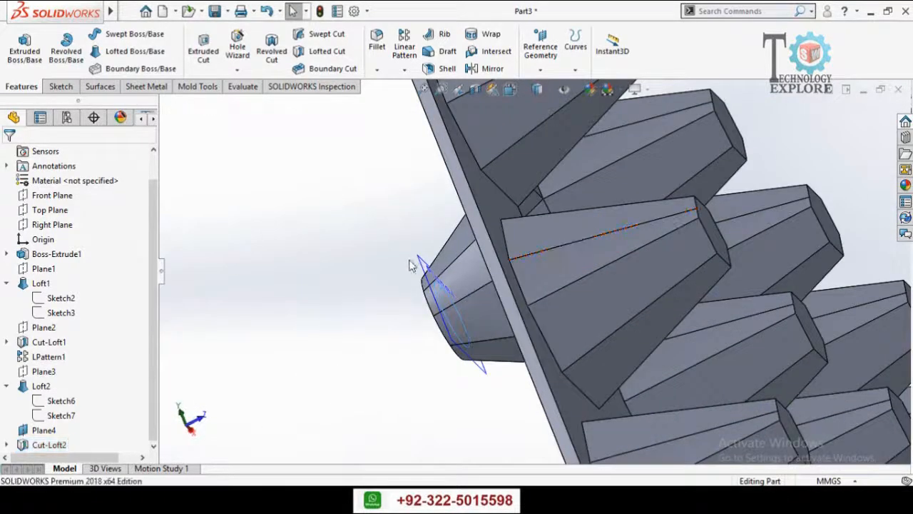
left_click(422, 263)
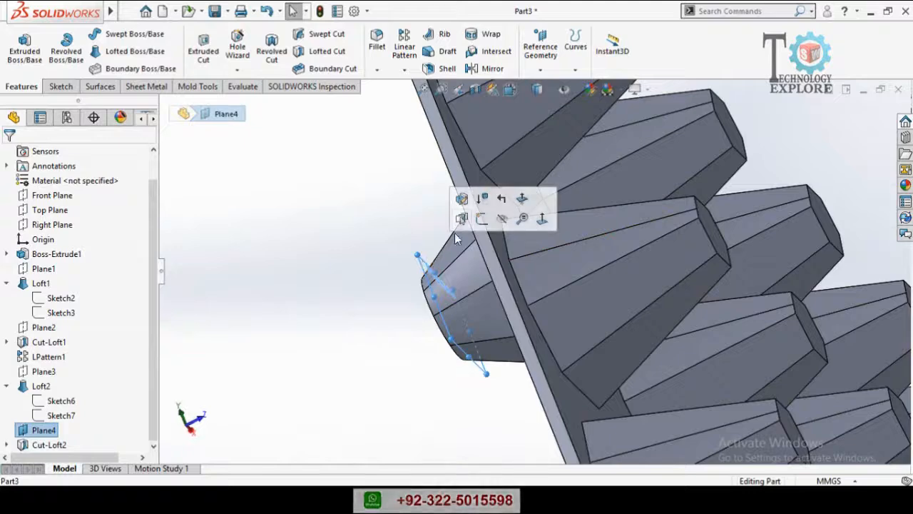
left_click(499, 217)
scroll(385, 311, "up", 3)
middle_click_drag(399, 308, 540, 255)
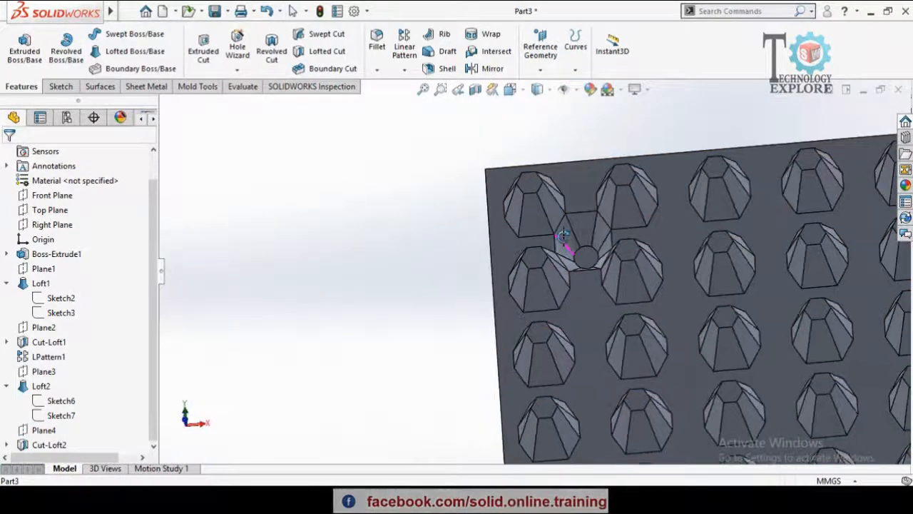
Start a linear pattern using two perpendicular outer edges of the plate as Direction 1 and Direction 2.
left_click(403, 50)
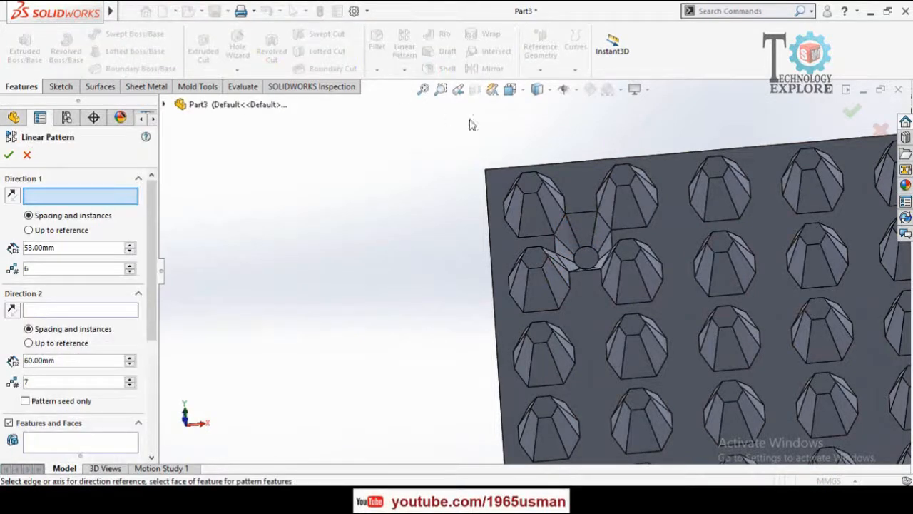
left_click(563, 162)
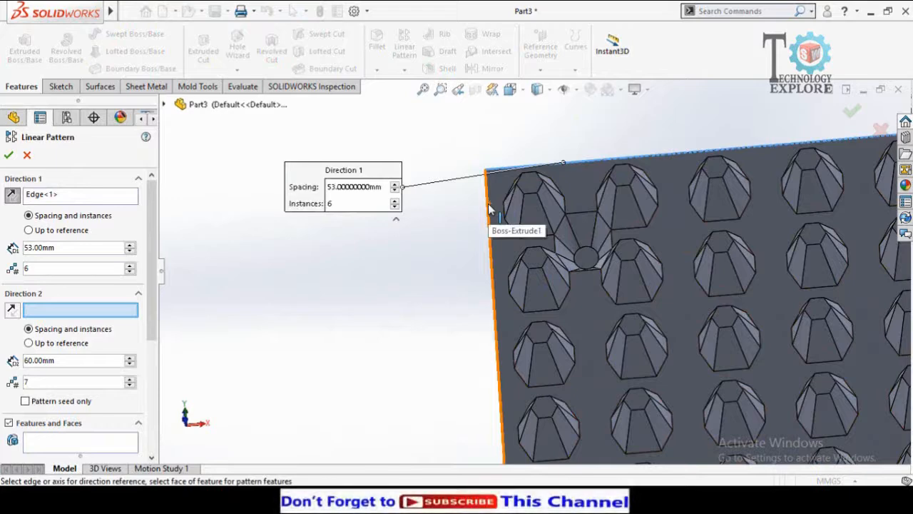
left_click(489, 208)
scroll(426, 318, "up", 2)
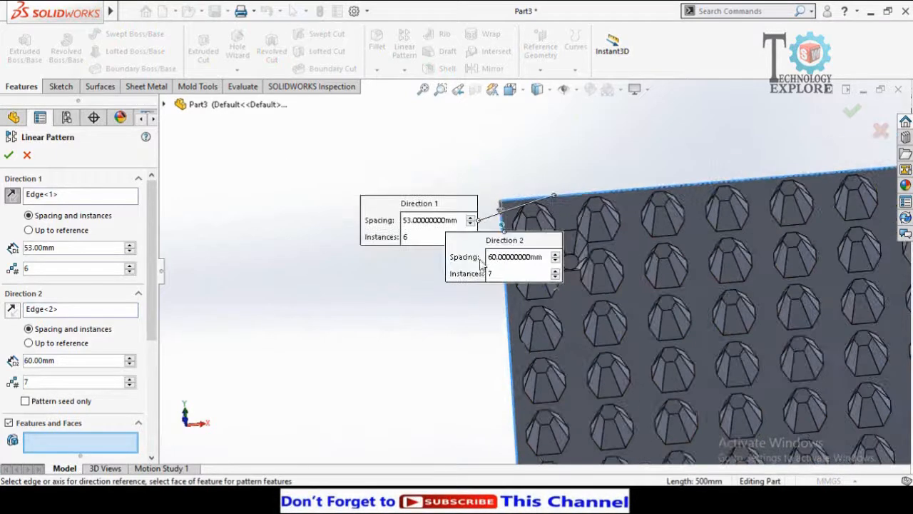
left_click_drag(479, 263, 326, 302)
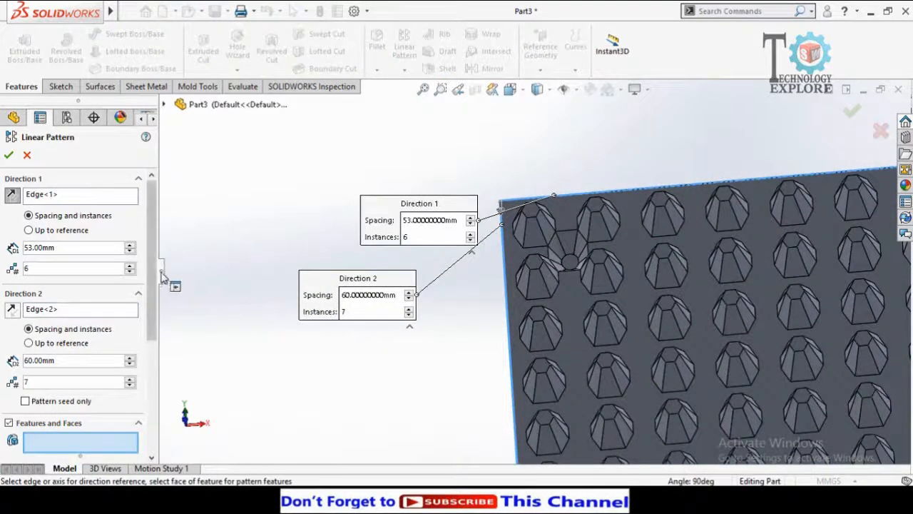
Choose Loft2 and Cut-Loft2 as the features to pattern.
scroll(107, 307, "down", 3)
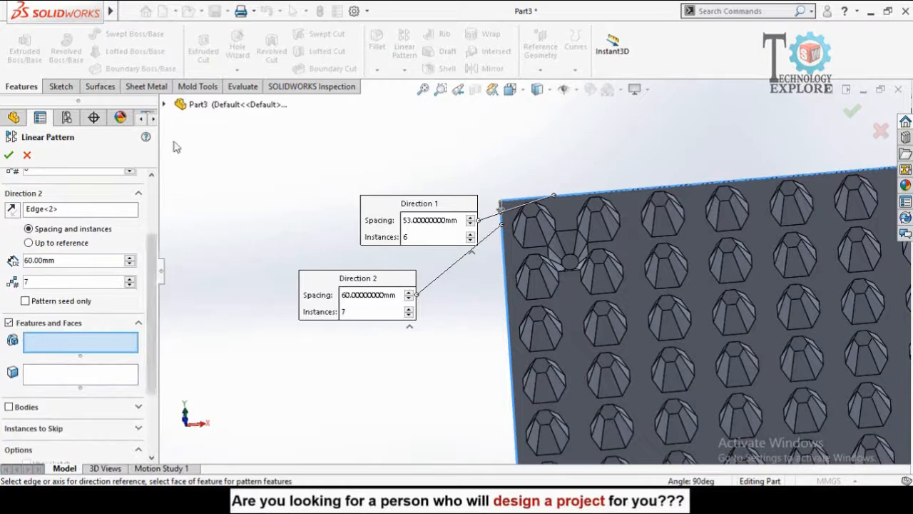
left_click(165, 105)
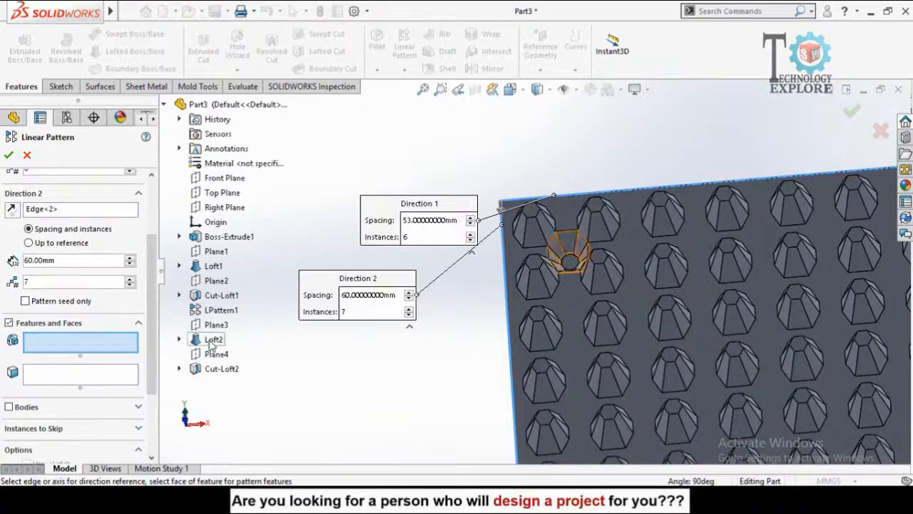
left_click(214, 339)
left_click(222, 369)
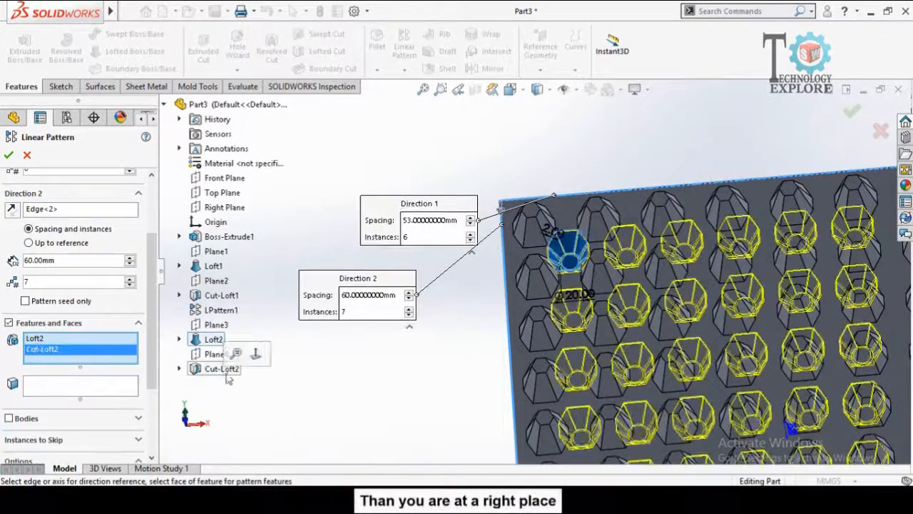
middle_click_drag(422, 381, 492, 421)
scroll(560, 226, "down", 2)
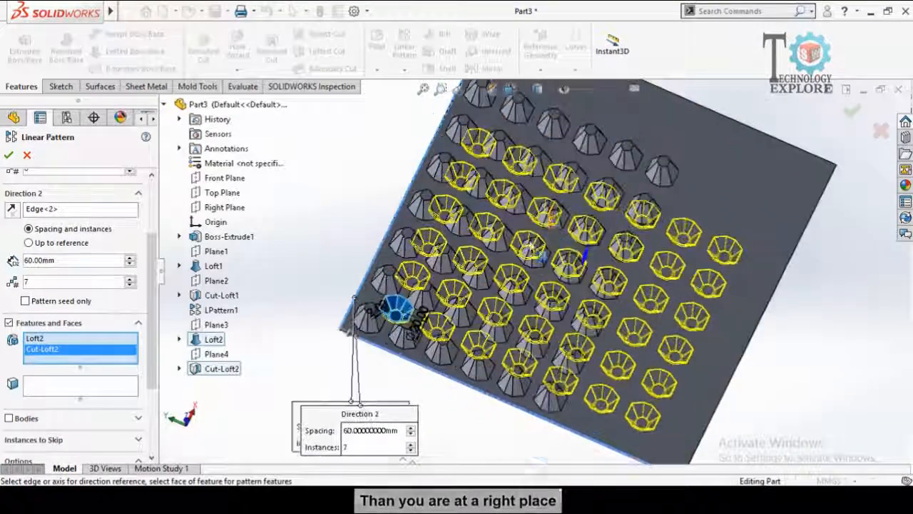
Set the Direction 1 spacing to 60 mm and Direction 2 to 53 mm with 5 instances, and create the pattern.
left_click_drag(150, 333, 150, 260)
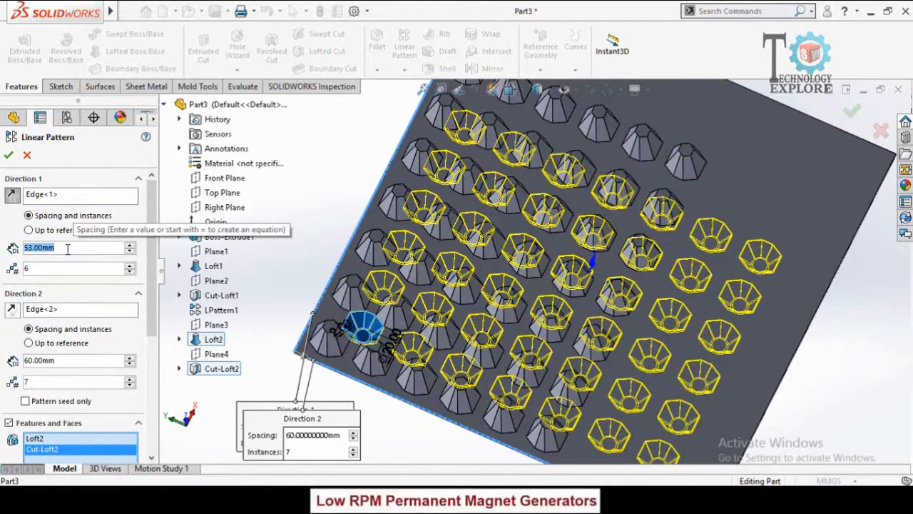
type("60")
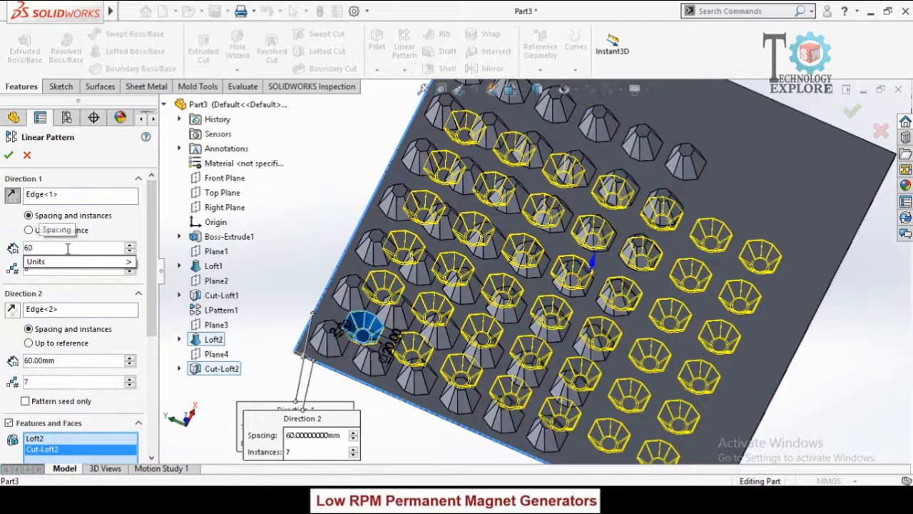
left_click(45, 268)
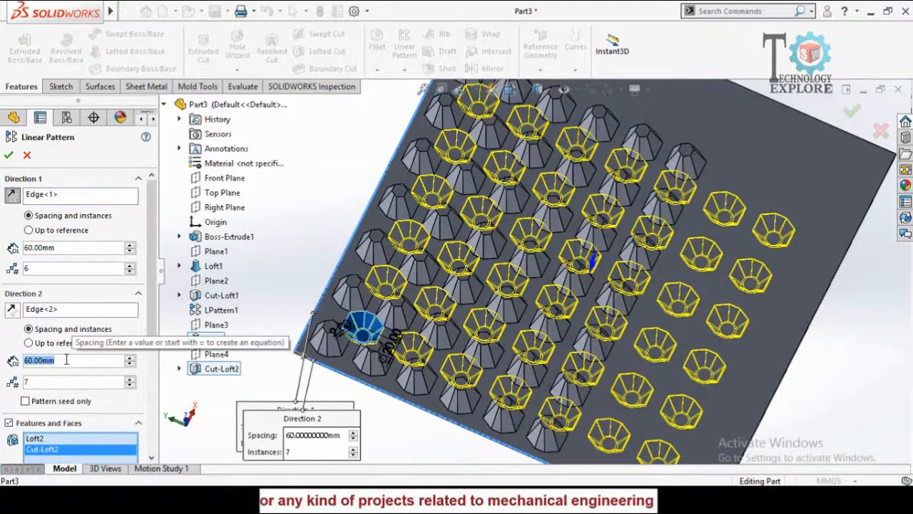
type("53")
key("Return")
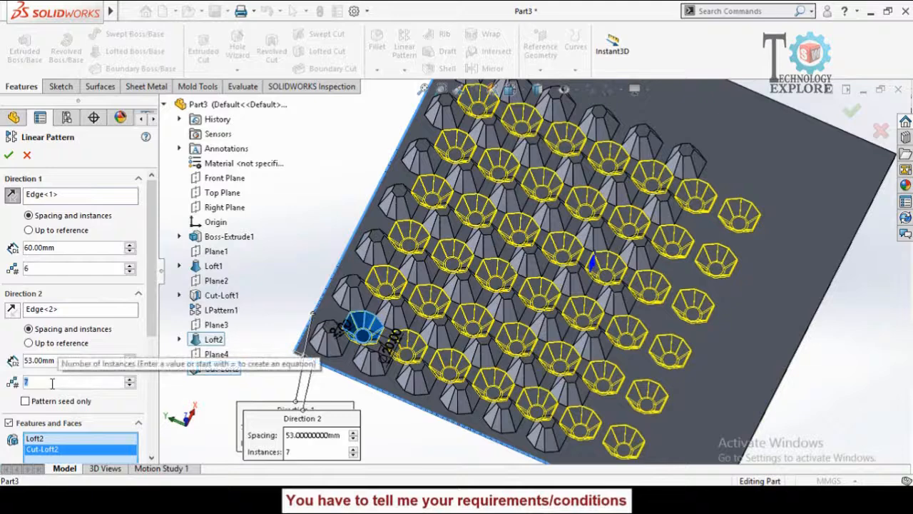
type("5")
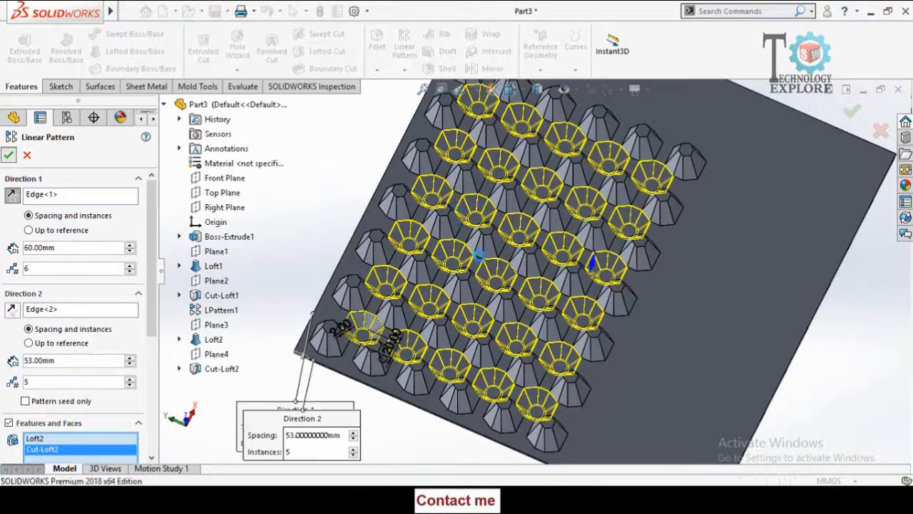
key("Return")
Start a sketch on the plate's flat face around the patterned lofts and view it face-on.
middle_click_drag(479, 255, 443, 263)
scroll(487, 285, "down", 3)
left_click(442, 261)
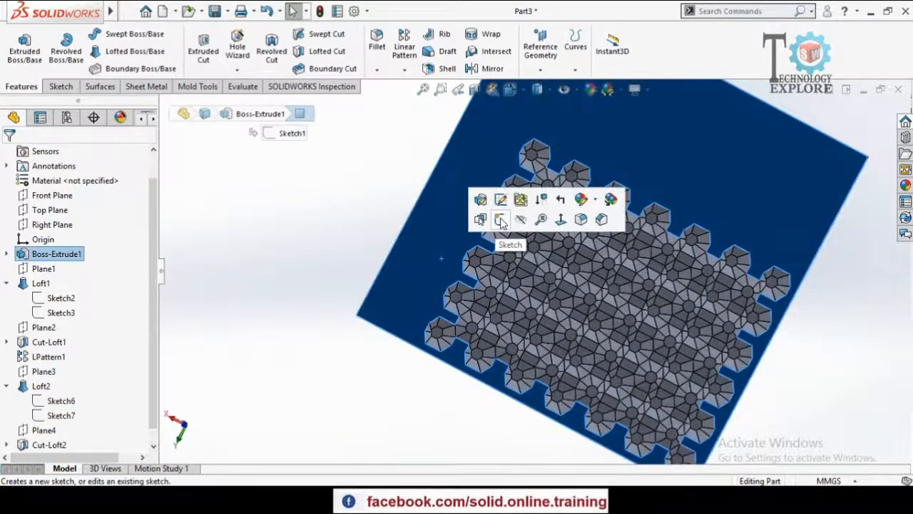
left_click(500, 220)
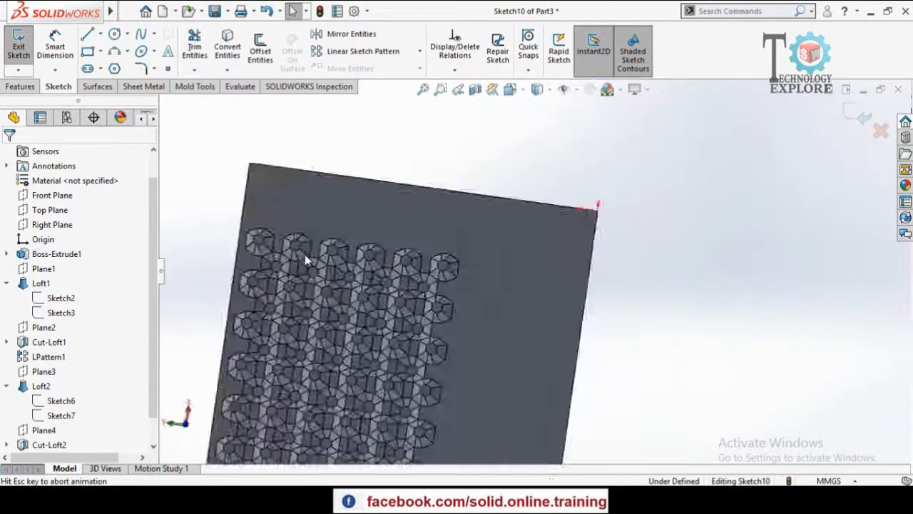
scroll(465, 136, "down", 3)
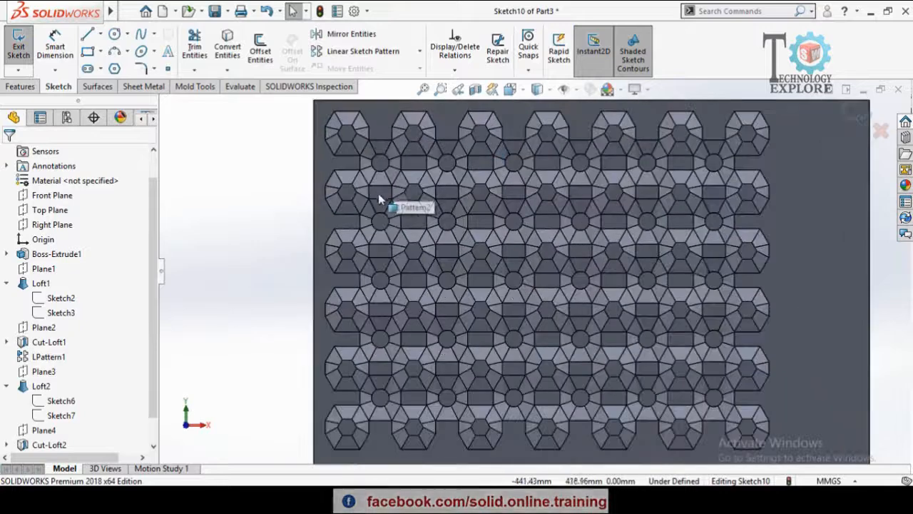
Sketch a corner rectangle about 361 by 265 mm between the hexagonal ends of the upper-left and lower-right corner lofts.
scroll(380, 195, "up", 1)
scroll(408, 179, "down", 2)
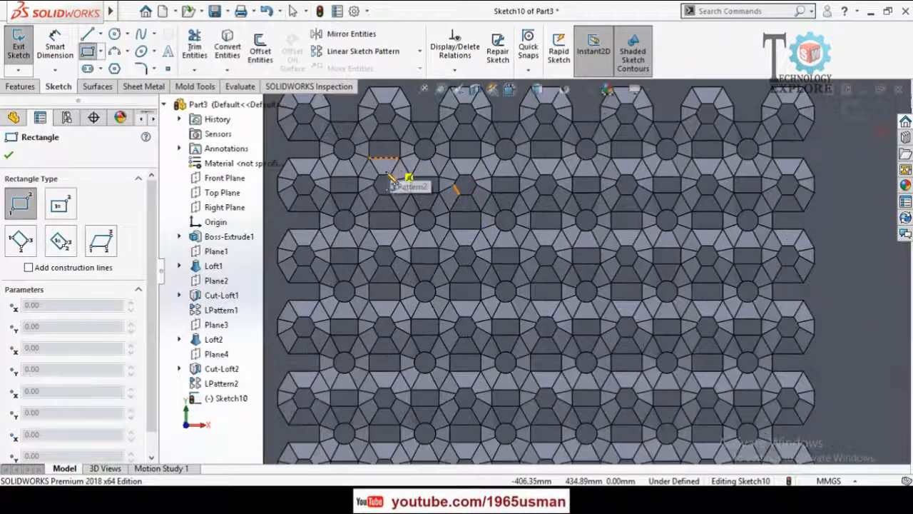
scroll(401, 183, "up", 2)
scroll(391, 184, "down", 2)
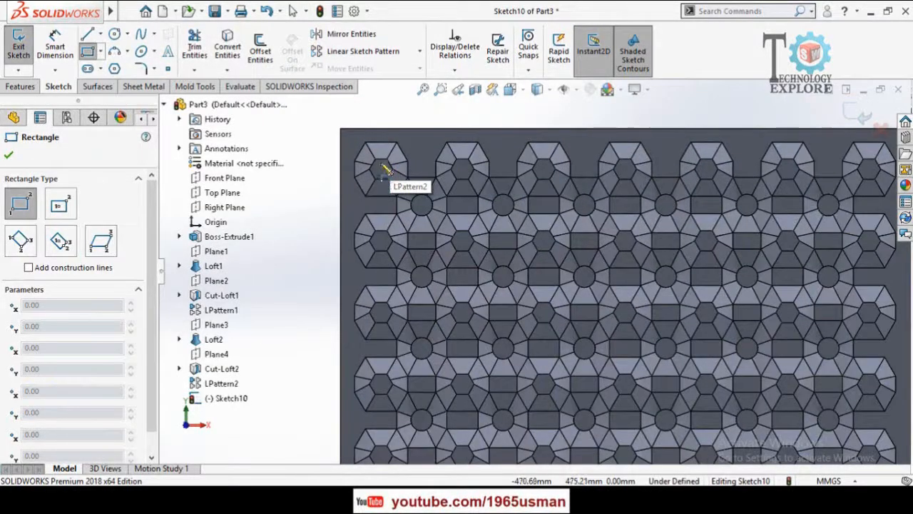
scroll(393, 179, "down", 3)
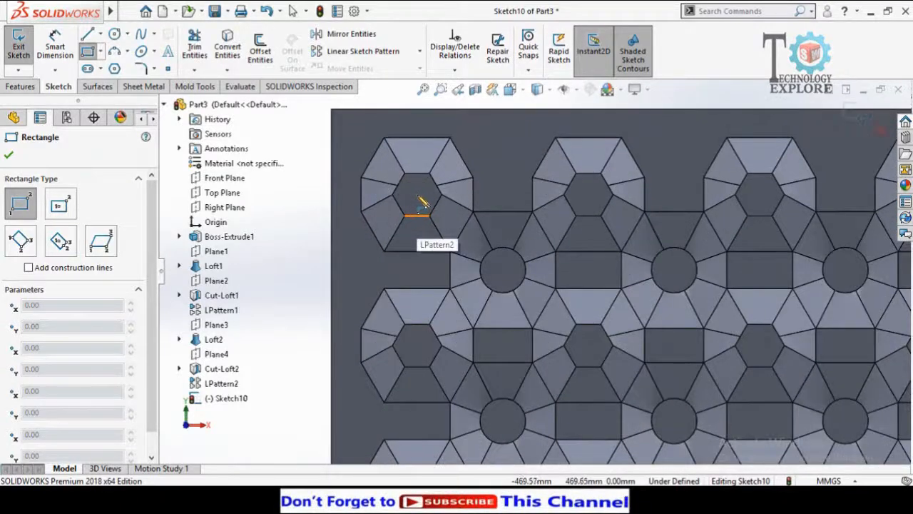
left_click(418, 199)
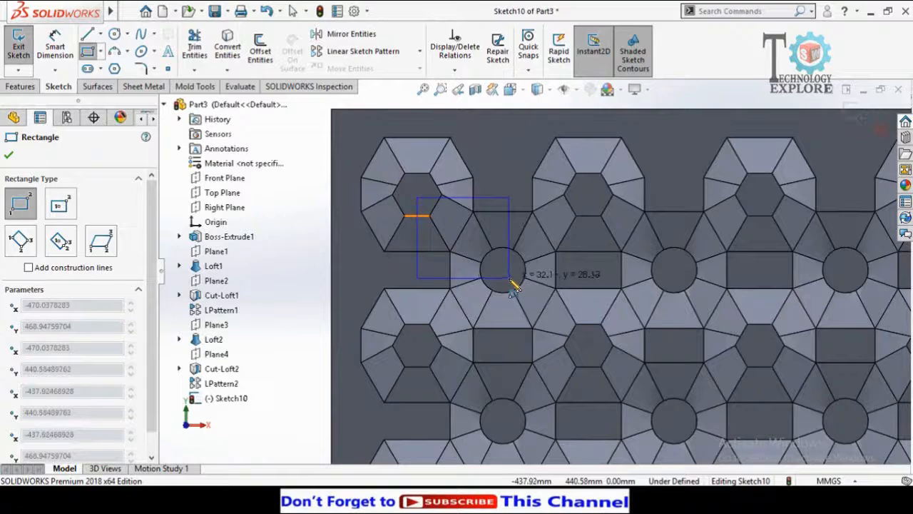
scroll(514, 283, "up", 3)
scroll(615, 311, "up", 2)
scroll(662, 380, "down", 2)
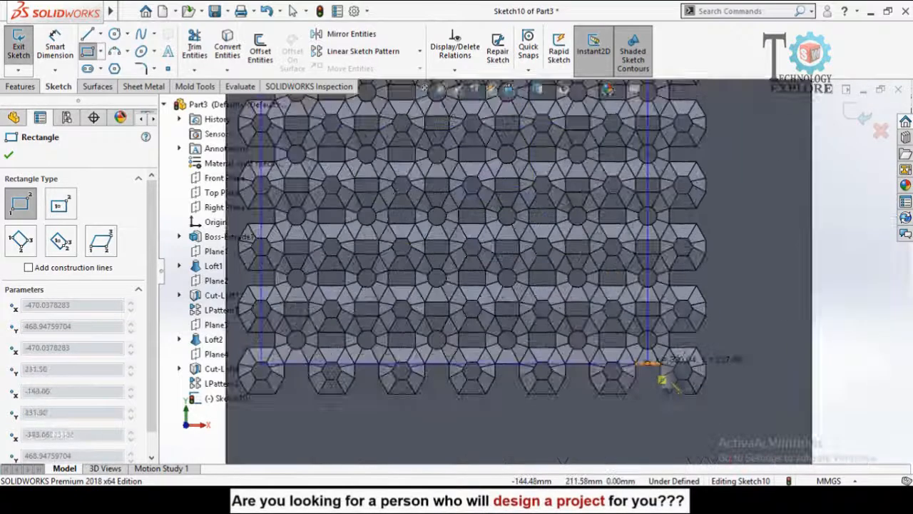
scroll(657, 375, "down", 4)
left_click(658, 329)
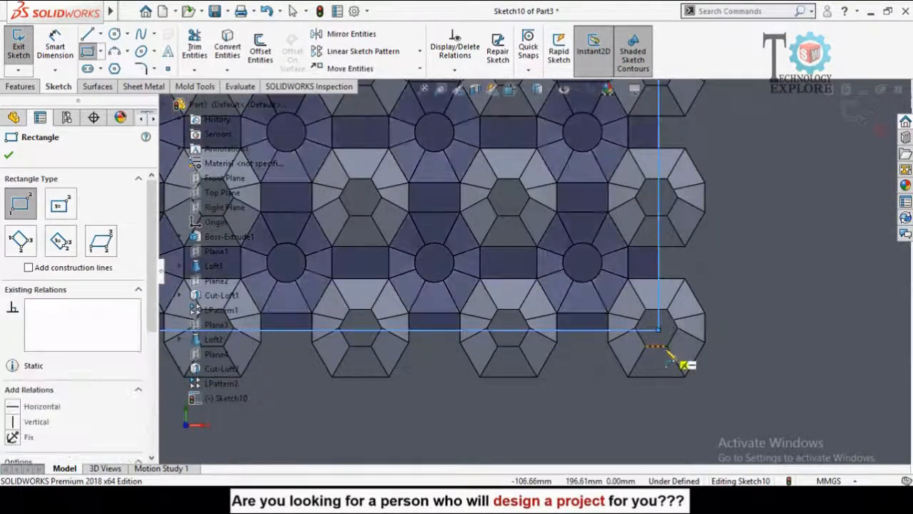
scroll(667, 350, "down", 2)
key("Escape")
Make the rectangle's lower-right corner vertical with the midpoint of the lower edge of that corner loft's hexagonal end.
scroll(653, 328, "down", 2)
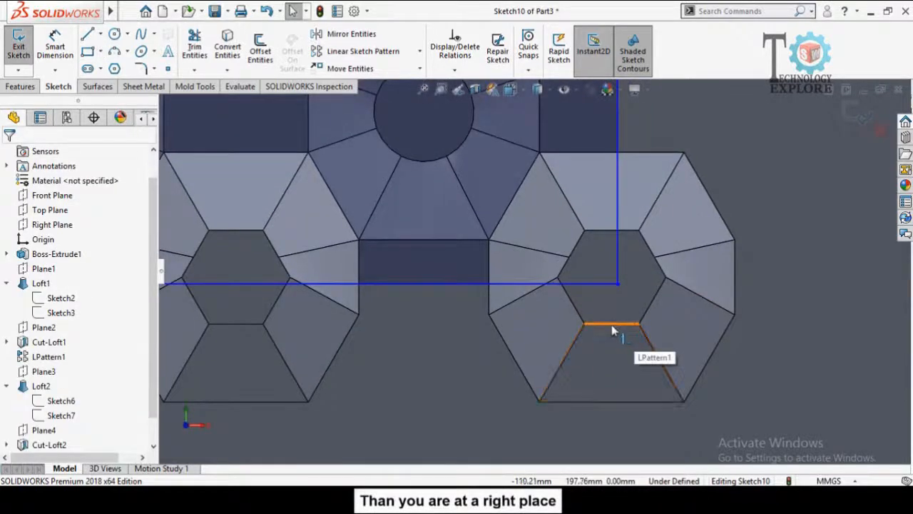
left_click(612, 323)
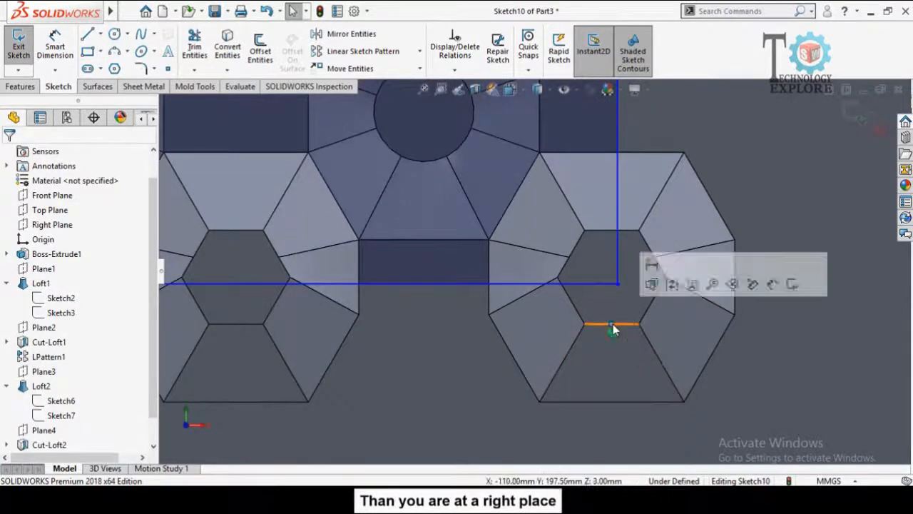
left_click(617, 284, "ctrl")
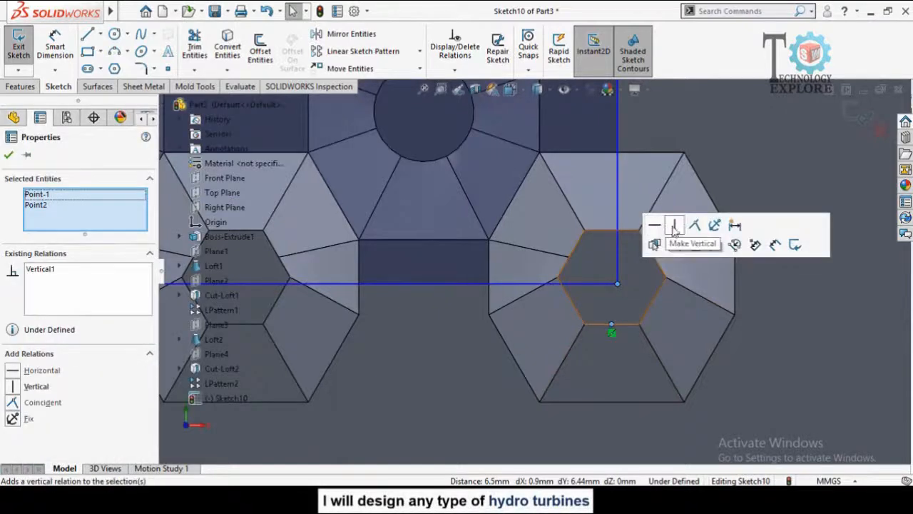
left_click(674, 229)
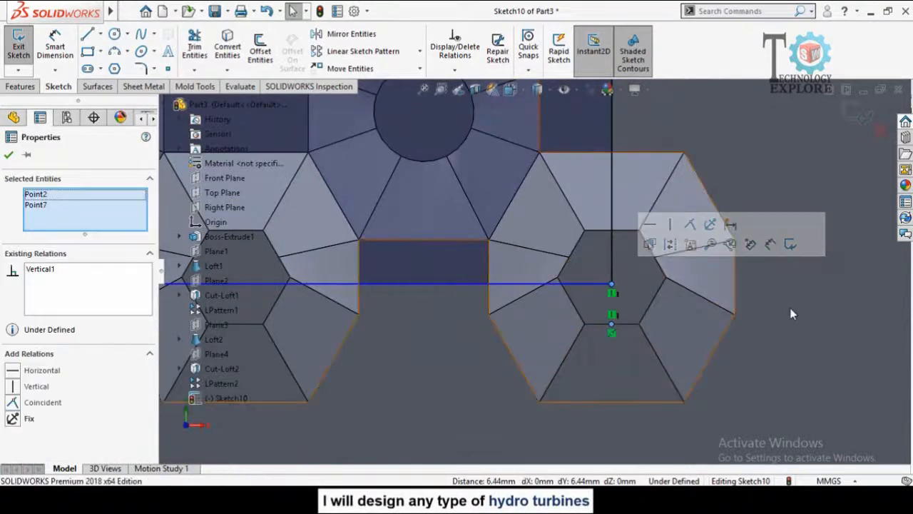
left_click(789, 314)
Make the rectangle's lower-right corner horizontal with the right vertex of the same loft's hexagonal end.
left_click(612, 284)
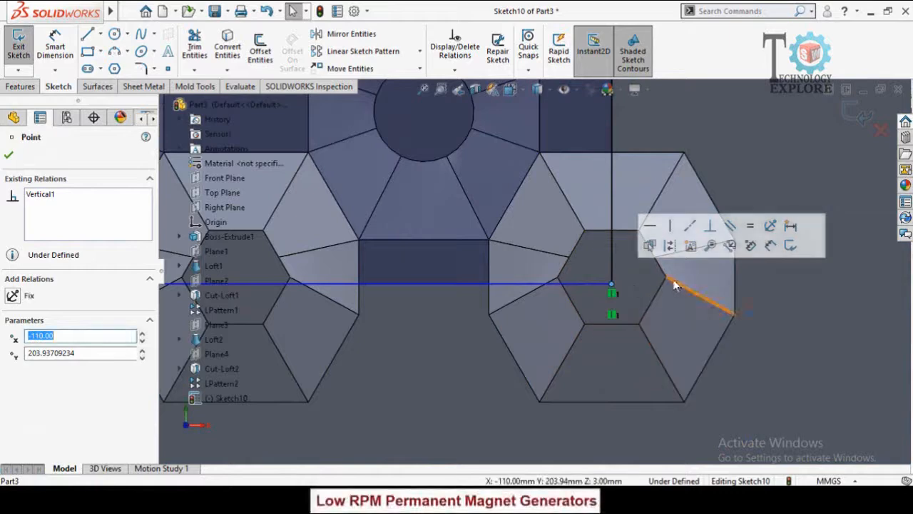
left_click(666, 277, "ctrl")
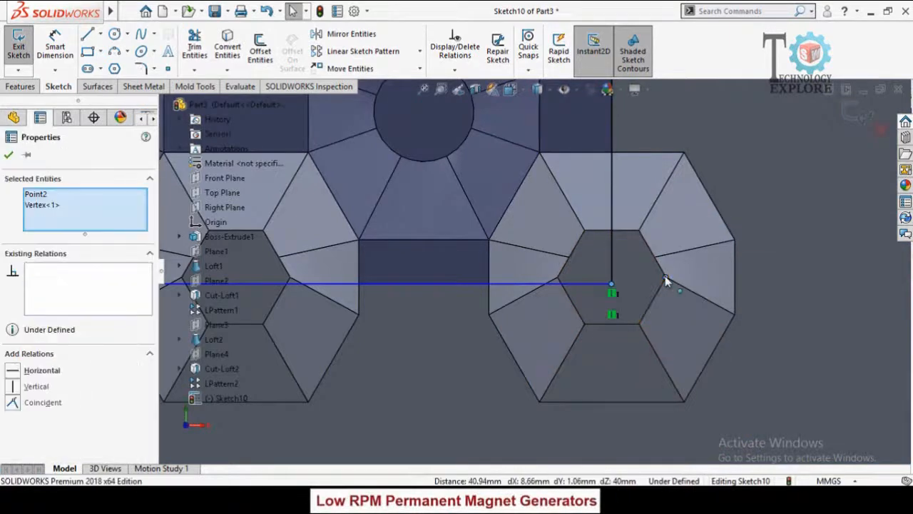
left_click(703, 219)
scroll(619, 321, "up", 10)
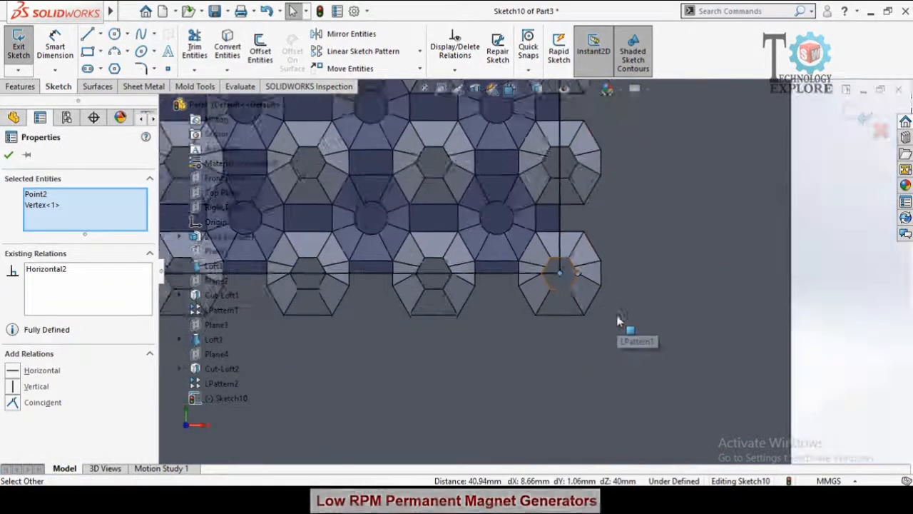
Make the rectangle's upper-left corner horizontal with the left vertex of the upper-left loft's hexagonal end.
scroll(422, 170, "down", 6)
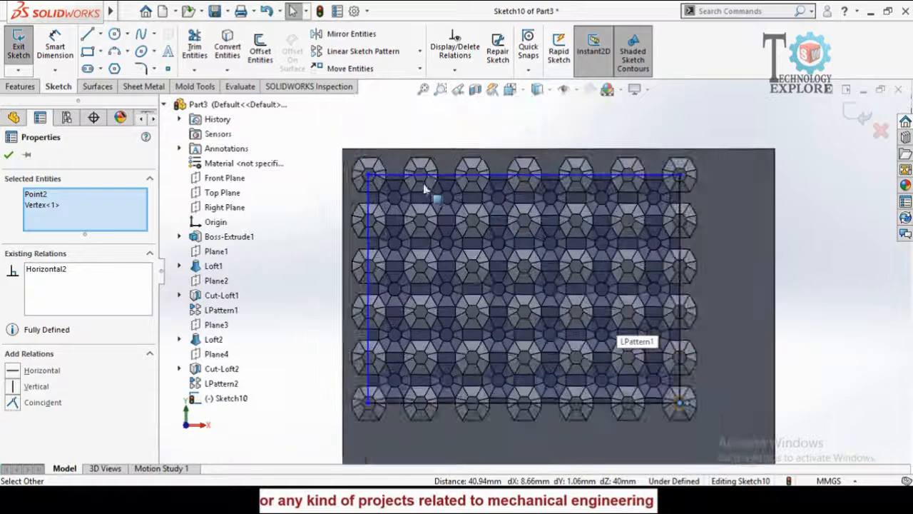
scroll(399, 252, "down", 1)
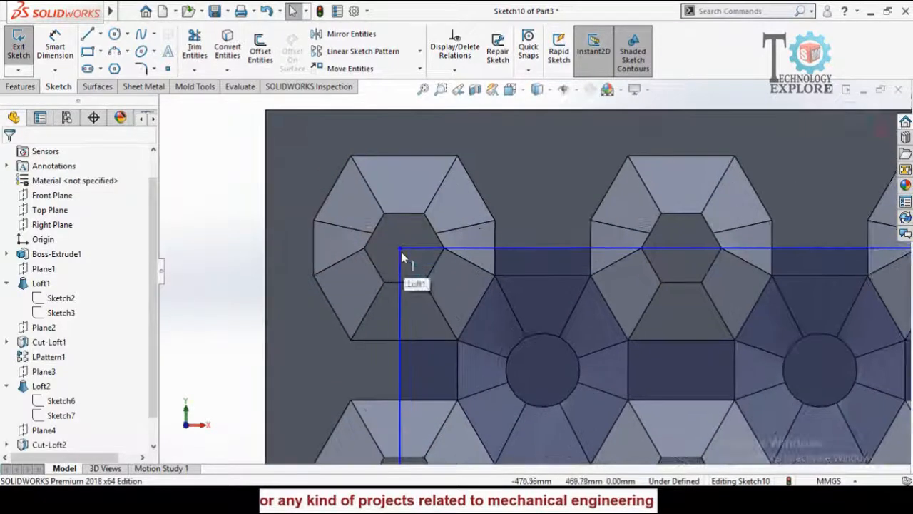
left_click(399, 249)
left_click(365, 249, "ctrl")
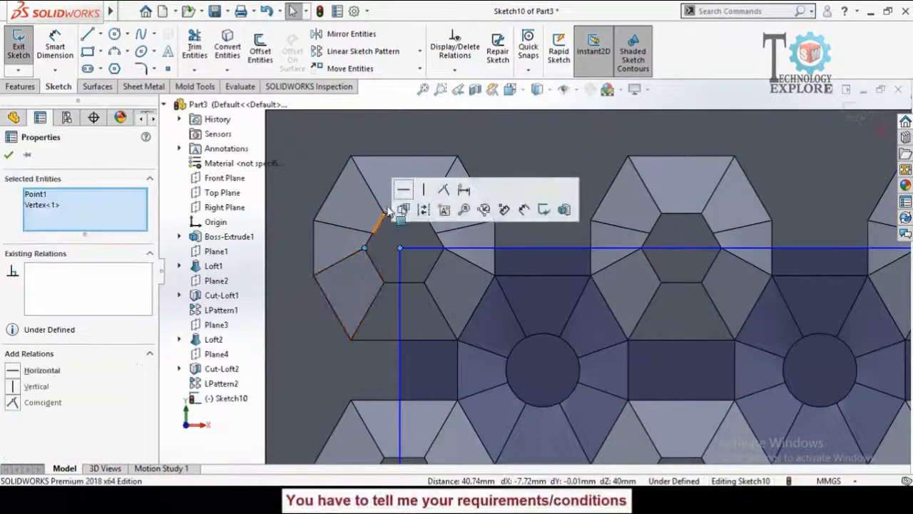
left_click(403, 207)
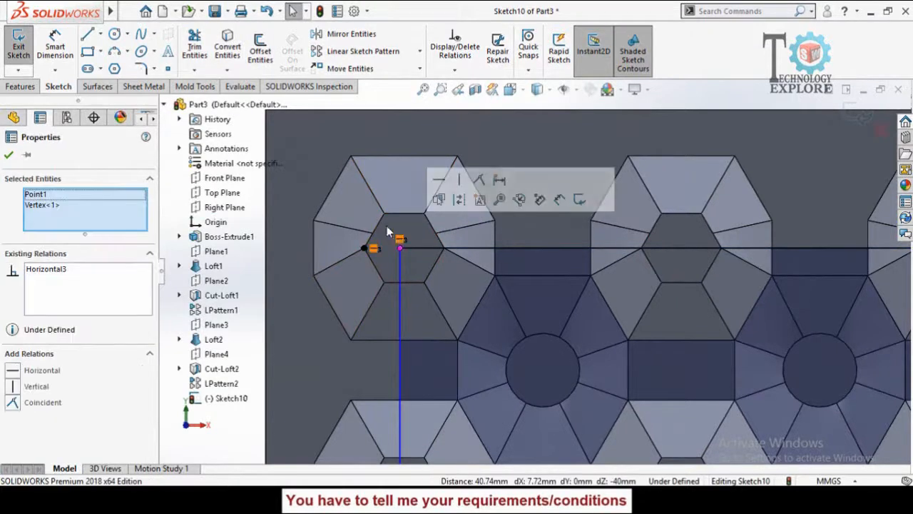
left_click(388, 230)
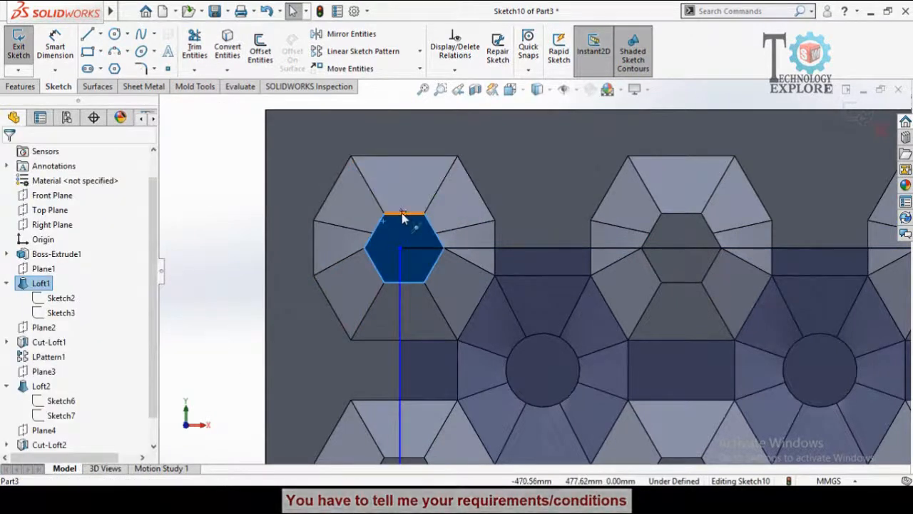
Make the rectangle's upper-left corner vertical with the midpoint of the upper edge of that loft's hexagonal end.
left_click(404, 213)
left_click(400, 251, "ctrl")
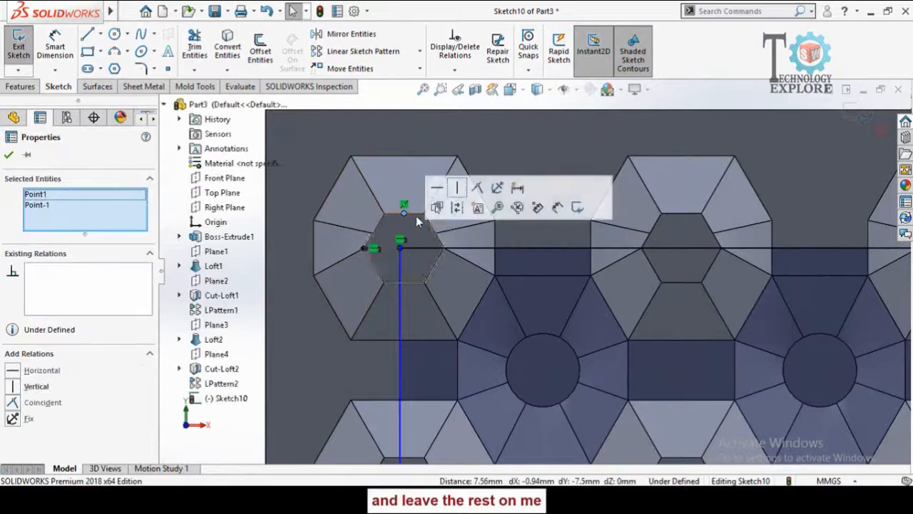
left_click(457, 187)
scroll(413, 321, "up", 5)
scroll(505, 370, "up", 8)
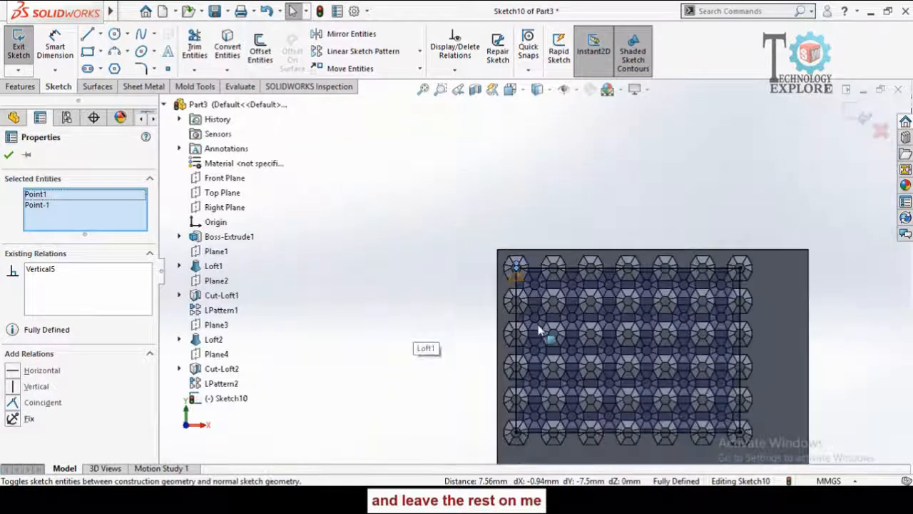
scroll(597, 361, "down", 3)
left_click(368, 248)
scroll(368, 242, "up", 1)
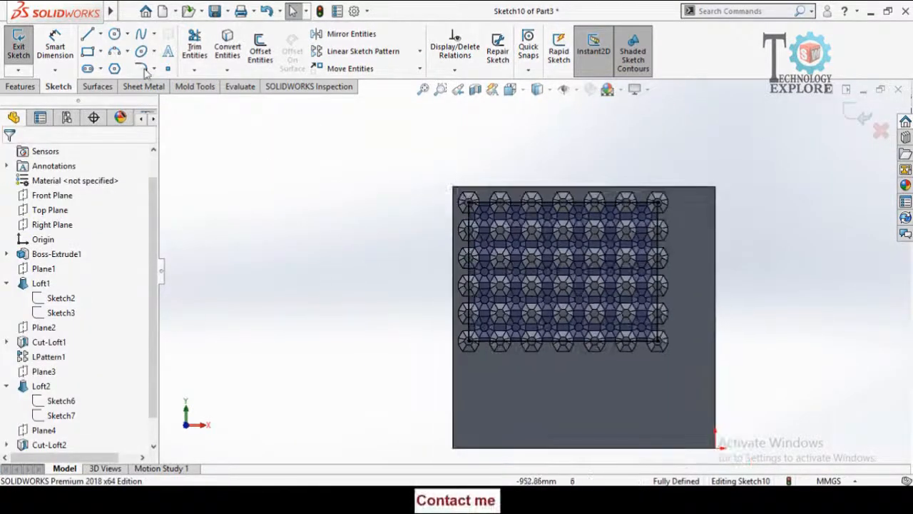
Sketch a larger corner rectangle enclosing all the lofts and extending past the plate's upper and left edges.
left_click(87, 50)
scroll(574, 271, "down", 1)
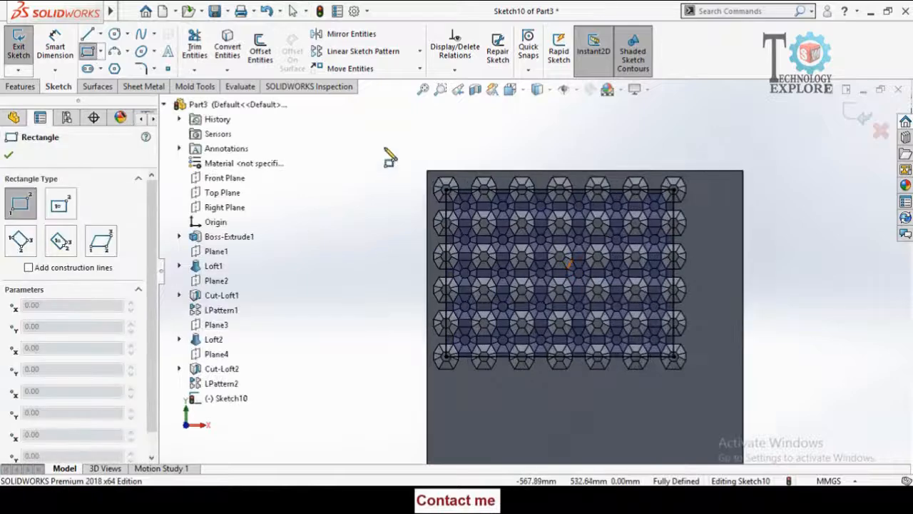
left_click(384, 147)
left_click(713, 385)
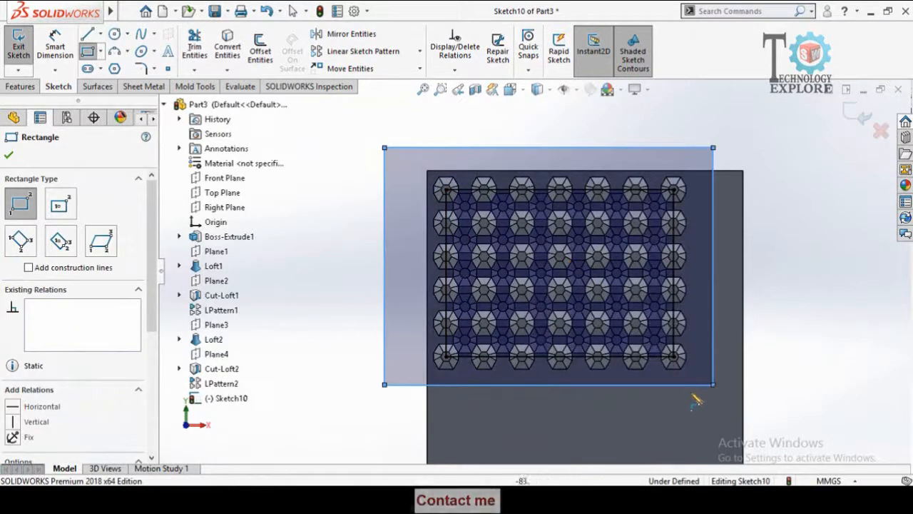
key("Escape")
mouse_move(606, 383)
middle_mouse_down()
mouse_move(607, 321)
mouse_move(611, 355)
middle_mouse_up()
scroll(356, 305, "down", 1)
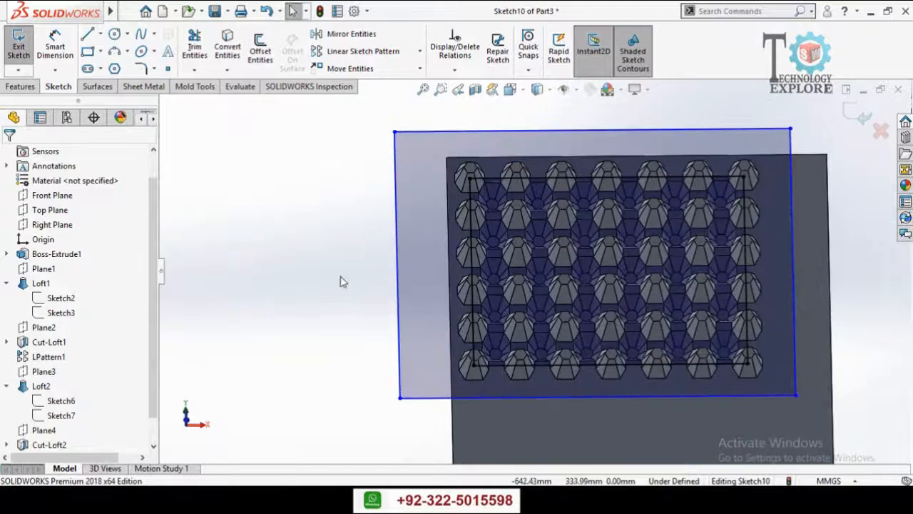
Cut-extrude the area between the two rectangles 95 mm away from the plate to remove the protruding outer lofts.
left_click(17, 89)
left_click(204, 50)
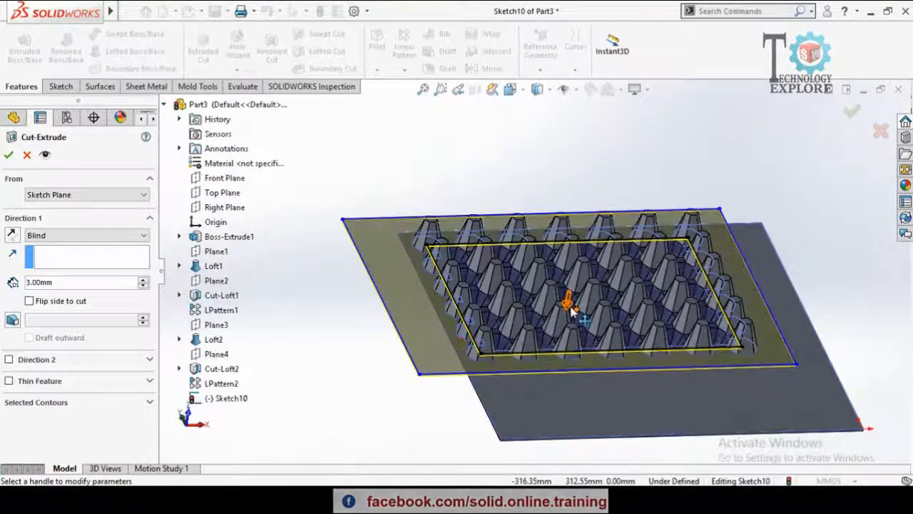
left_click_drag(569, 303, 577, 207)
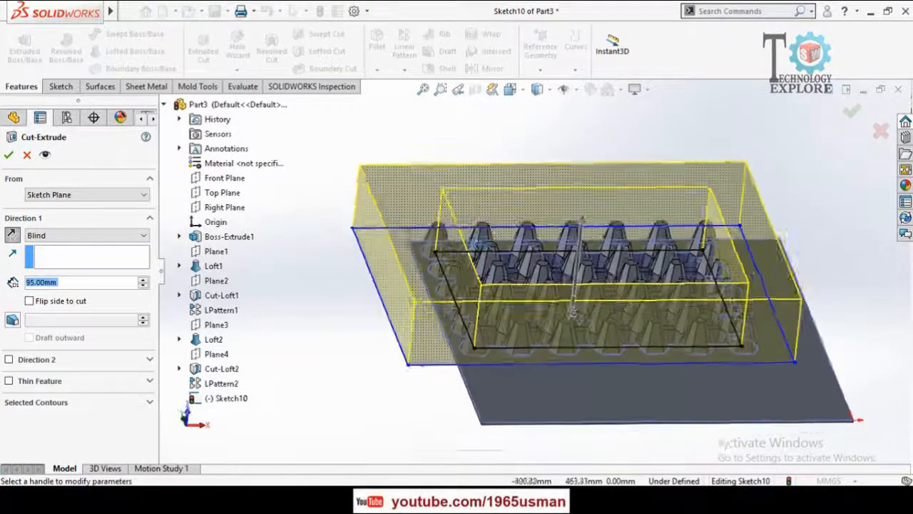
middle_click_drag(479, 243, 456, 332)
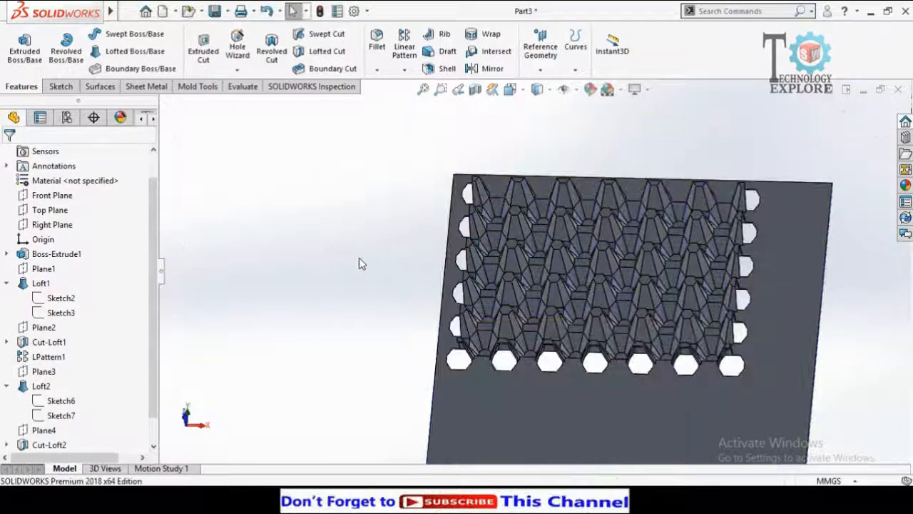
Start a sketch on the plate's flat face beside the openings left by the trimmed lofts and view it face-on.
middle_click_drag(359, 314, 546, 350)
scroll(480, 332, "down", 5)
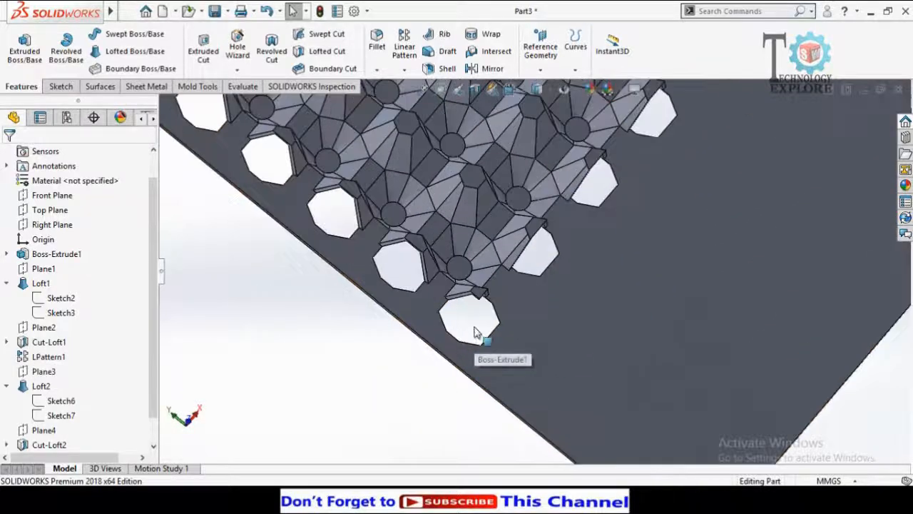
mouse_move(481, 333)
middle_mouse_down()
mouse_move(460, 306)
mouse_move(477, 333)
middle_mouse_up()
left_click(542, 327)
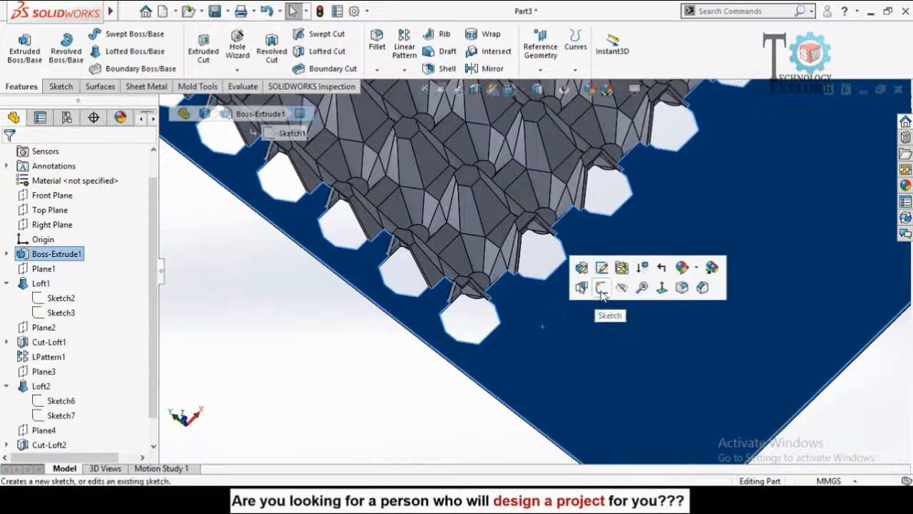
left_click(601, 287)
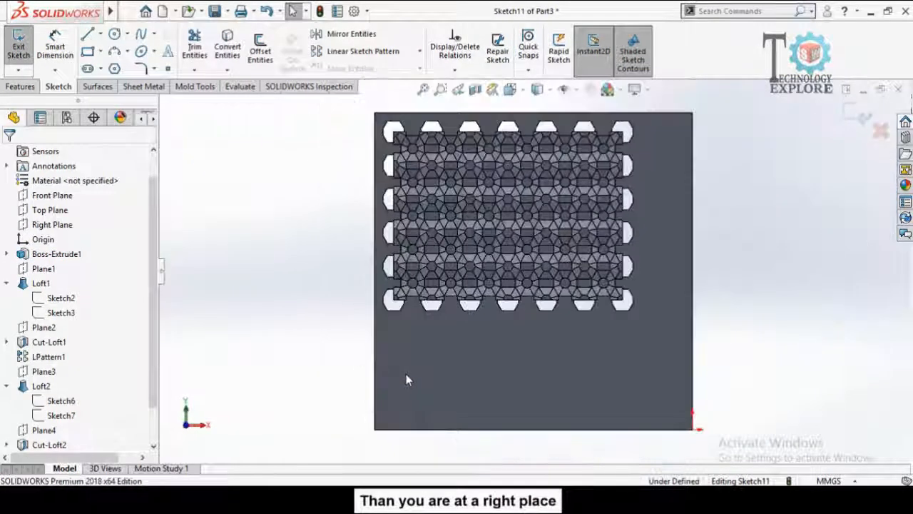
Sketch a corner rectangle from the plate's upper-left corner to beyond the lower-right opening, enclosing the whole loft pattern.
left_click(143, 86)
scroll(475, 150, "down", 2)
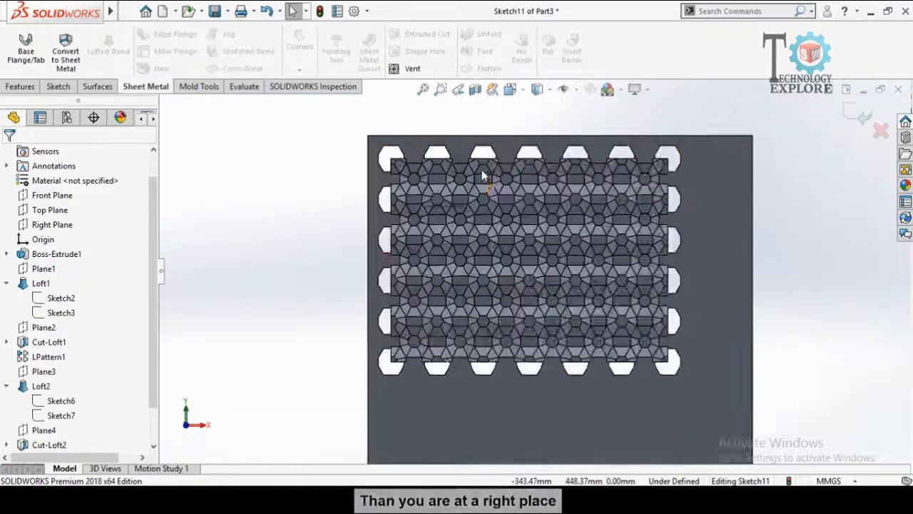
left_click(92, 85)
left_click(60, 86)
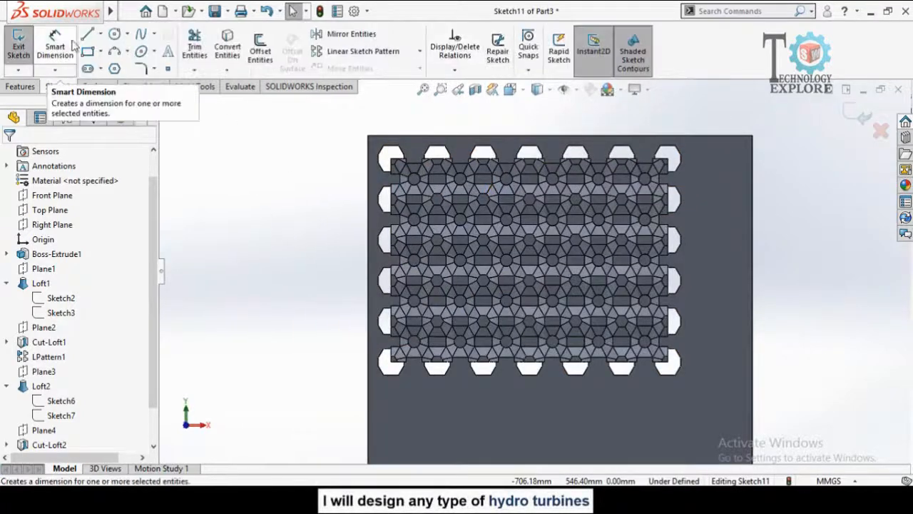
left_click(86, 52)
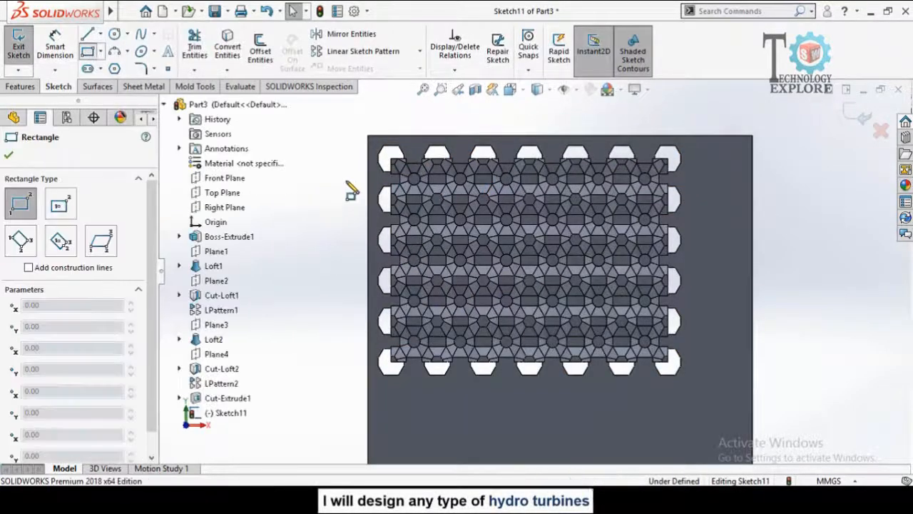
left_click(368, 136)
left_click(717, 415)
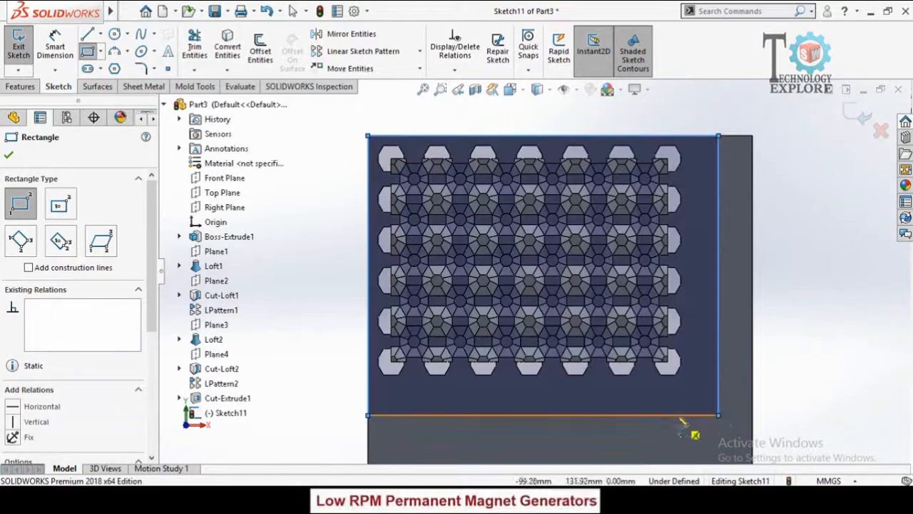
Sketch an inner 360 by 265 mm rectangle between the lower-right and upper-left corners of the trimmed loft pattern.
scroll(677, 396, "down", 2)
scroll(669, 377, "down", 2)
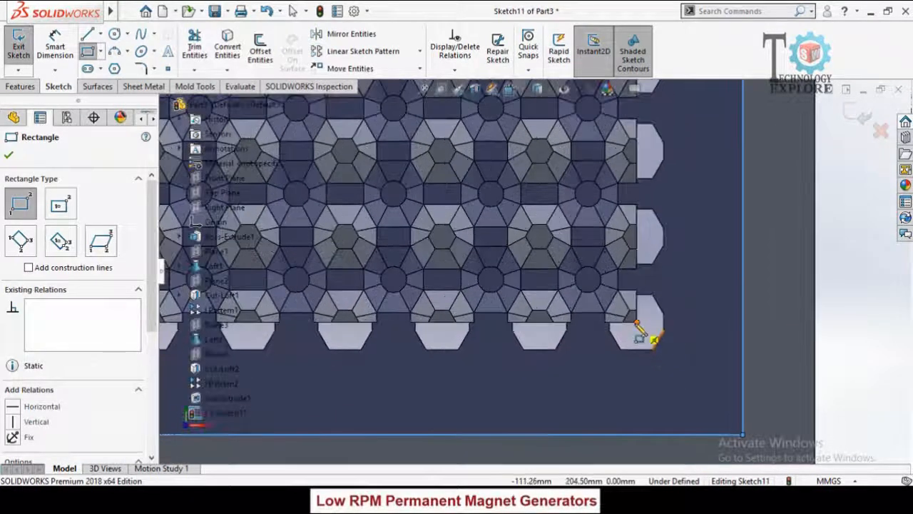
scroll(645, 334, "up", 5)
scroll(510, 251, "down", 3)
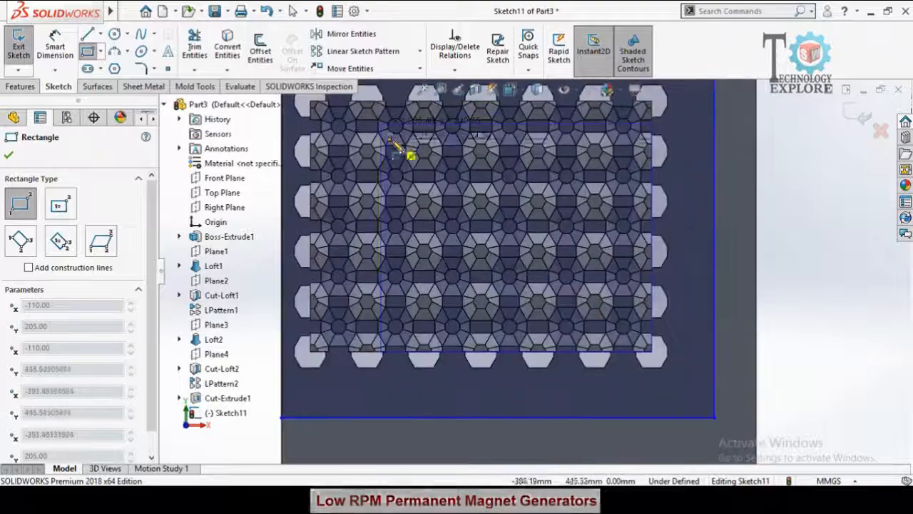
scroll(343, 146, "down", 2)
scroll(357, 157, "up", 2)
scroll(356, 157, "down", 3)
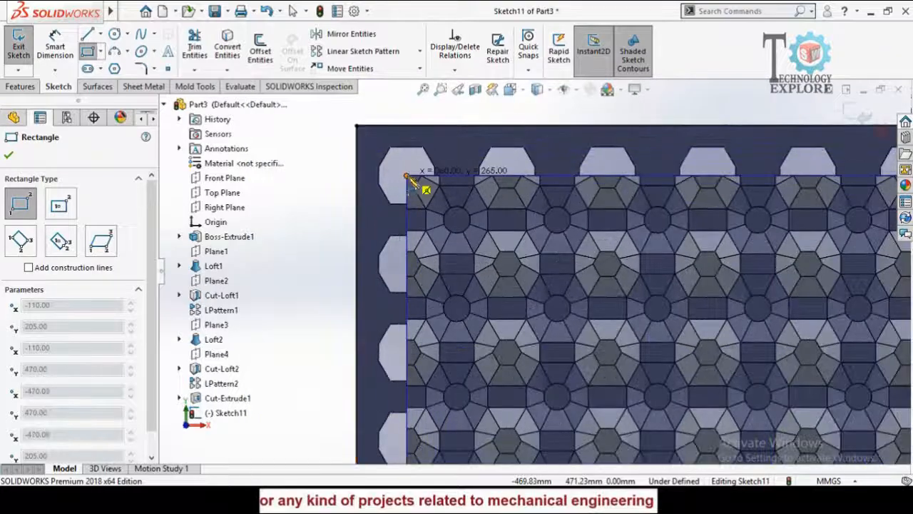
left_click(408, 178)
scroll(428, 185, "up", 5)
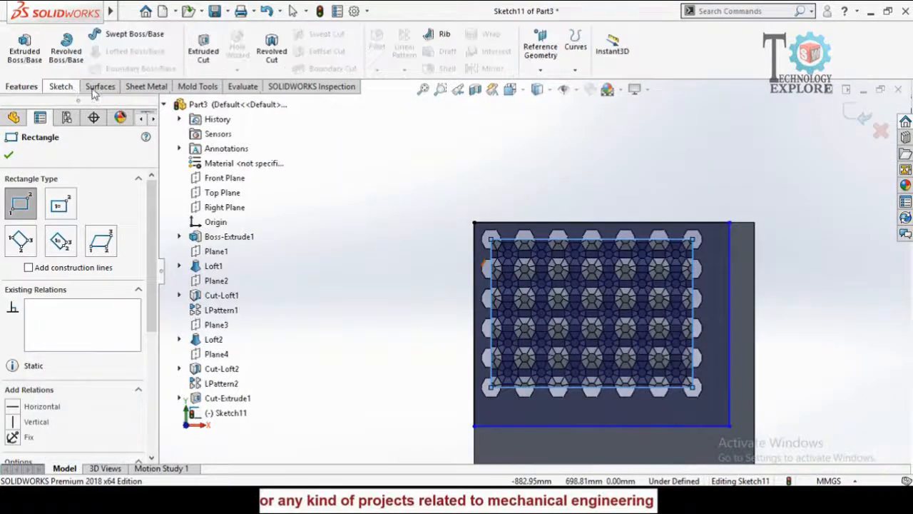
Extrude the border between the rectangles as a boss up to the plate's opposite face, merging the result.
left_click(10, 57)
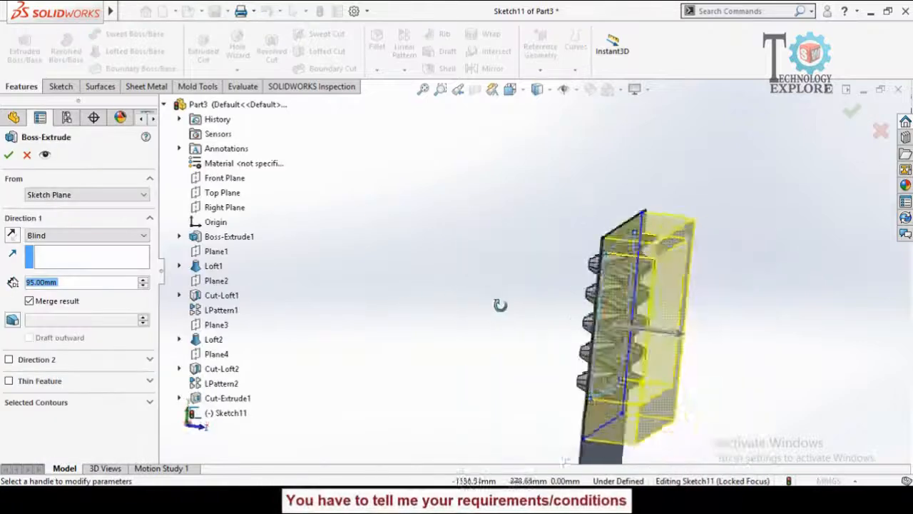
middle_click_drag(532, 311, 526, 440)
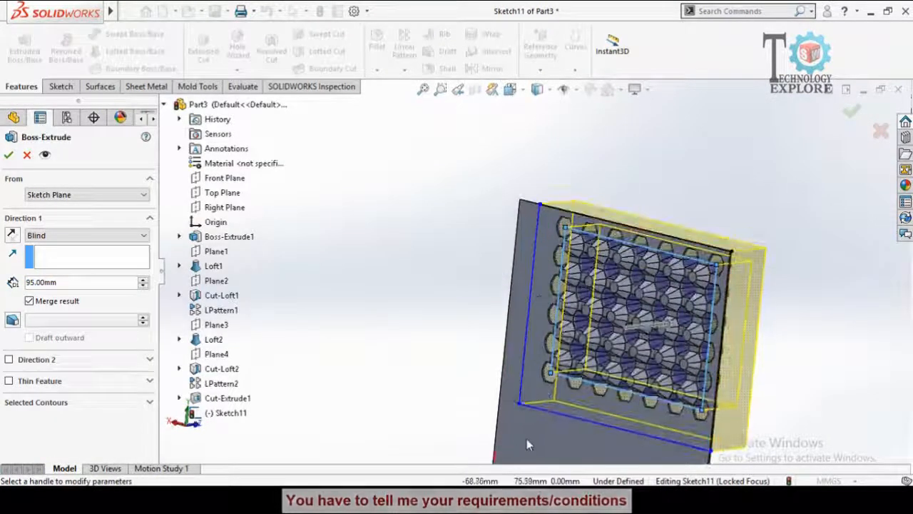
left_click(526, 439)
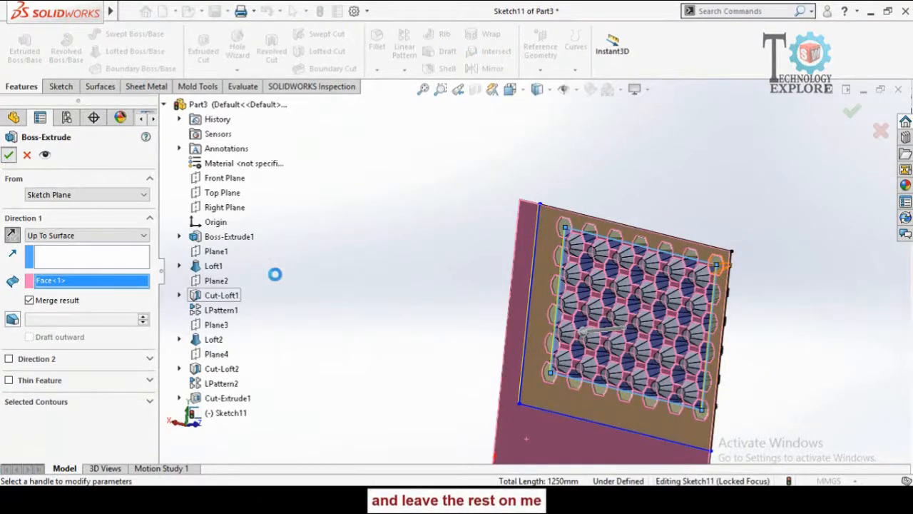
Start a sketch on the cut side face of the trimmed corner loft and view it face-on.
middle_click_drag(393, 264, 452, 312)
scroll(607, 354, "down", 5)
scroll(370, 343, "down", 5)
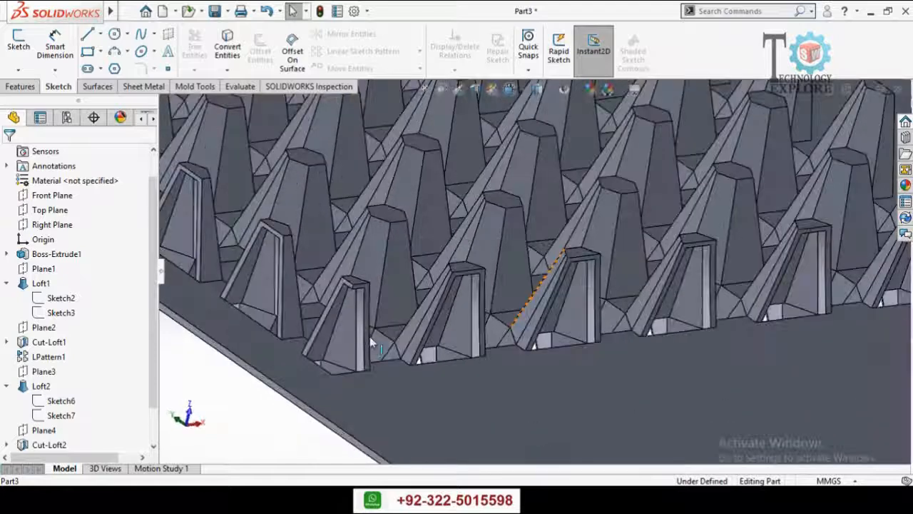
scroll(387, 345, "down", 3)
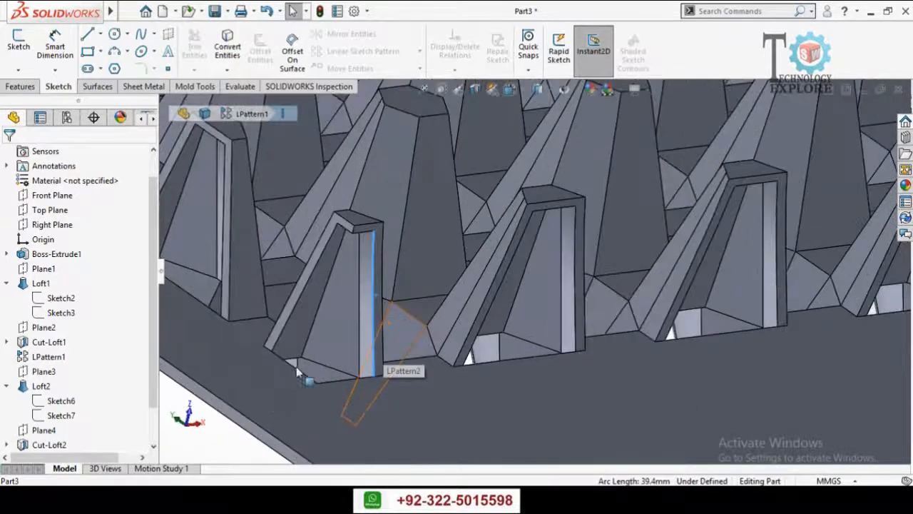
scroll(401, 396, "down", 3)
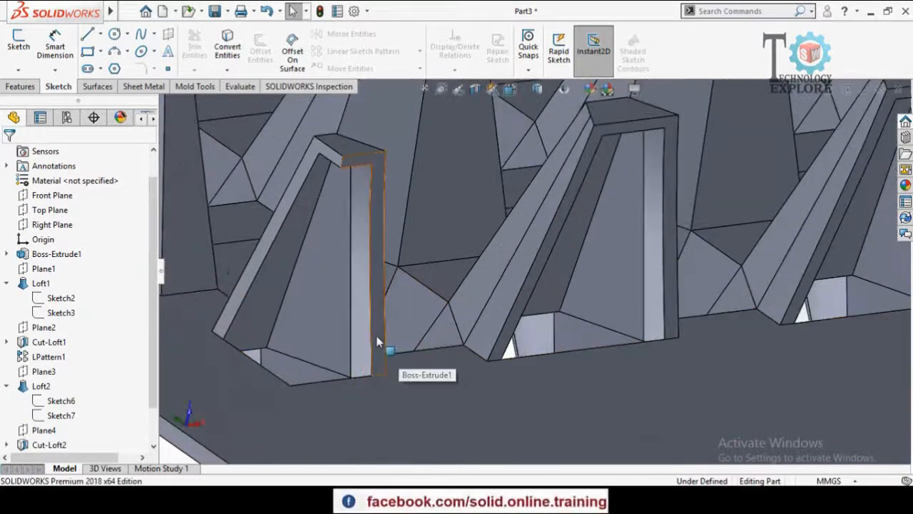
left_click(377, 343)
left_click(436, 297)
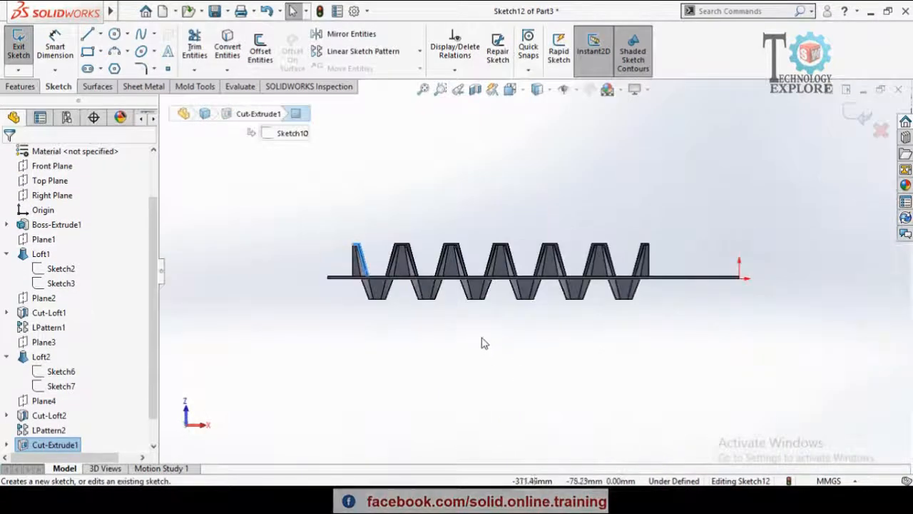
scroll(418, 249, "down", 6)
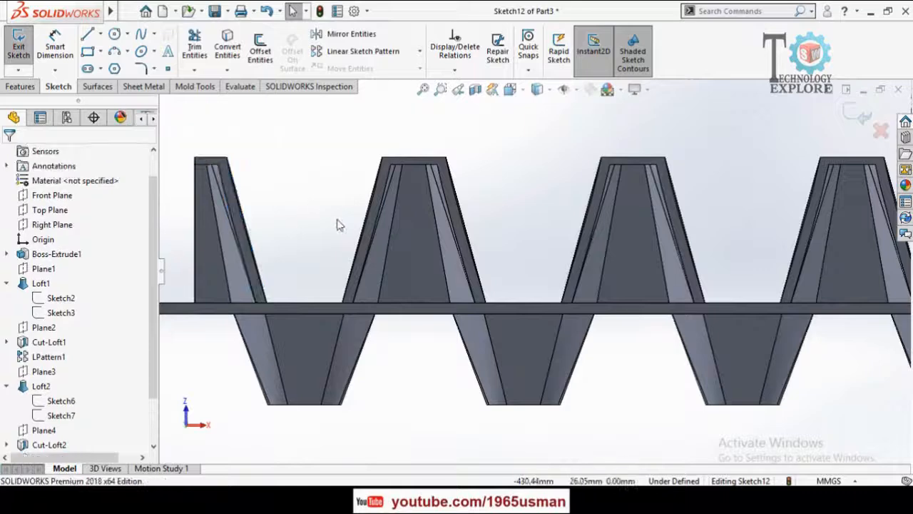
scroll(225, 211, "down", 2)
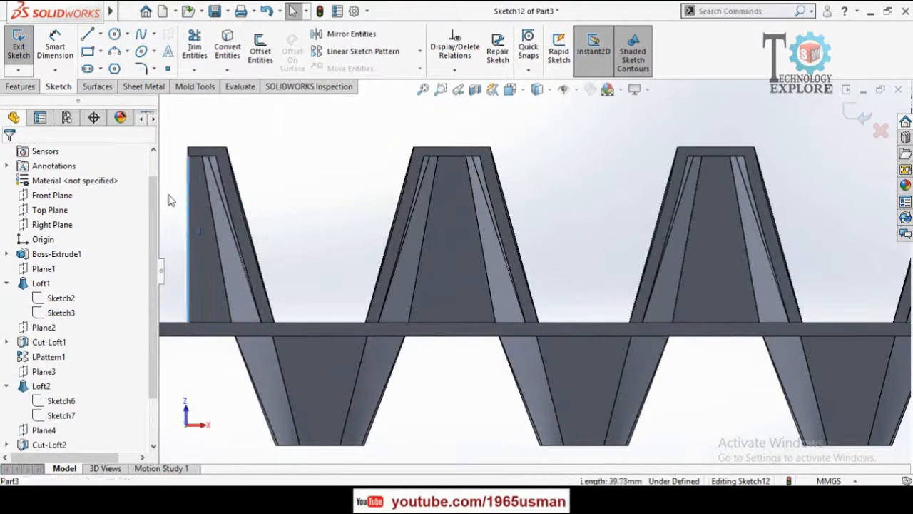
Trace the closed outline of the trimmed half loft at the row's left end with lines, down to the plate's upper surface.
left_click(87, 34)
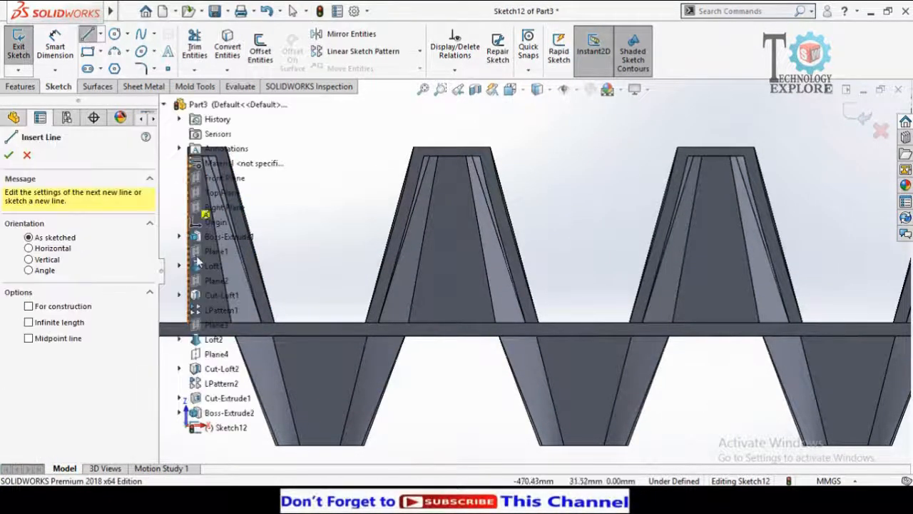
scroll(349, 316, "up", 4)
scroll(359, 318, "down", 4)
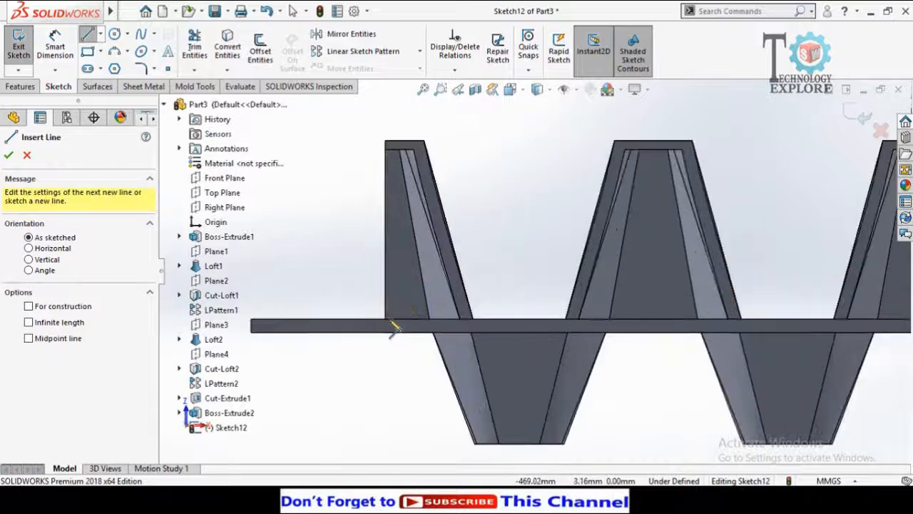
left_click(385, 319)
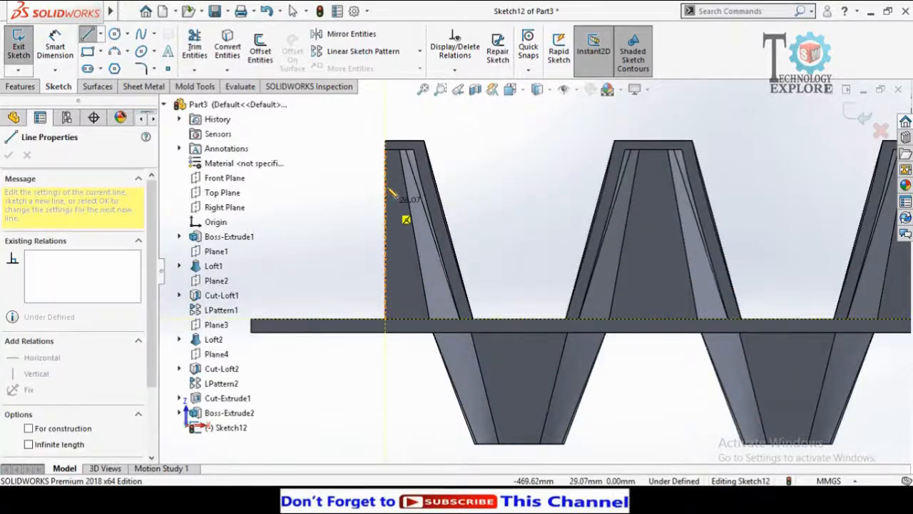
left_click(385, 140)
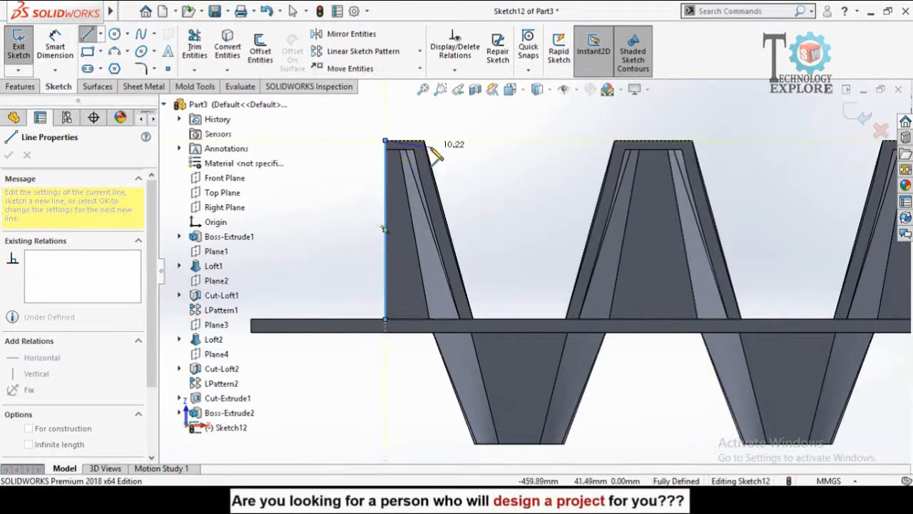
scroll(428, 147, "down", 3)
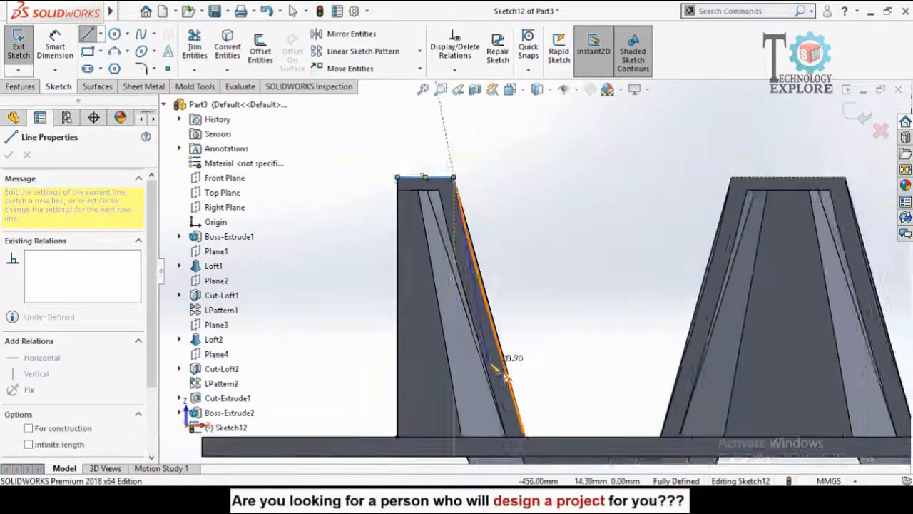
scroll(535, 379, "up", 3)
scroll(550, 378, "down", 5)
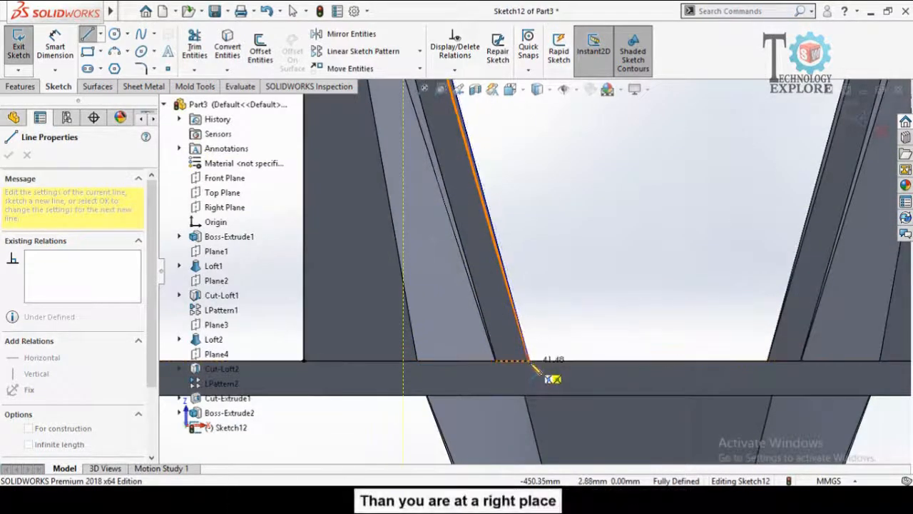
left_click(304, 362)
Trace the full trapezoid outline of the second loft in the row with four lines closing along the plate's upper surface.
scroll(557, 335, "up", 3)
scroll(557, 335, "down", 3)
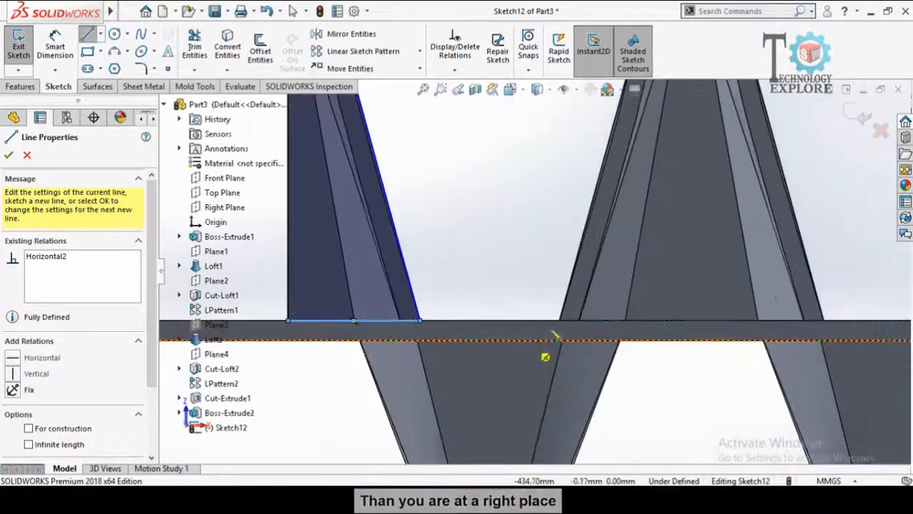
left_click(562, 322)
scroll(614, 228, "up", 2)
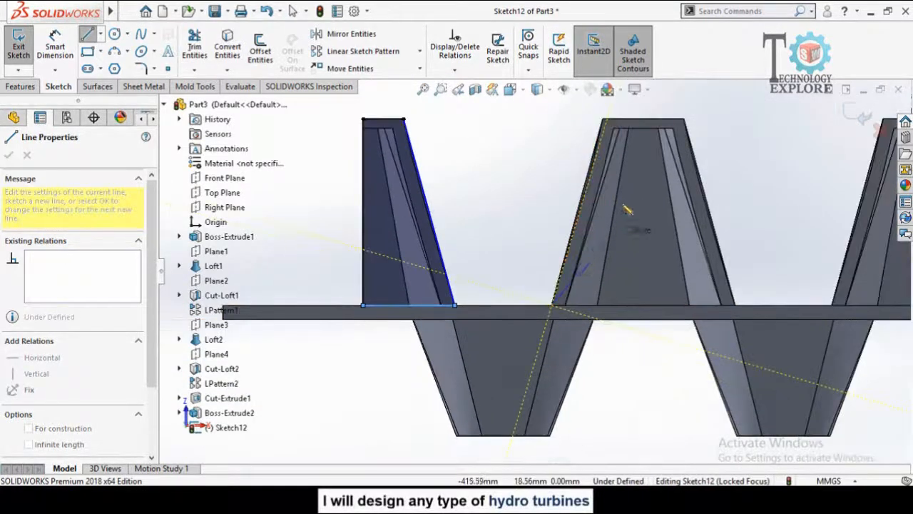
scroll(599, 126, "down", 2)
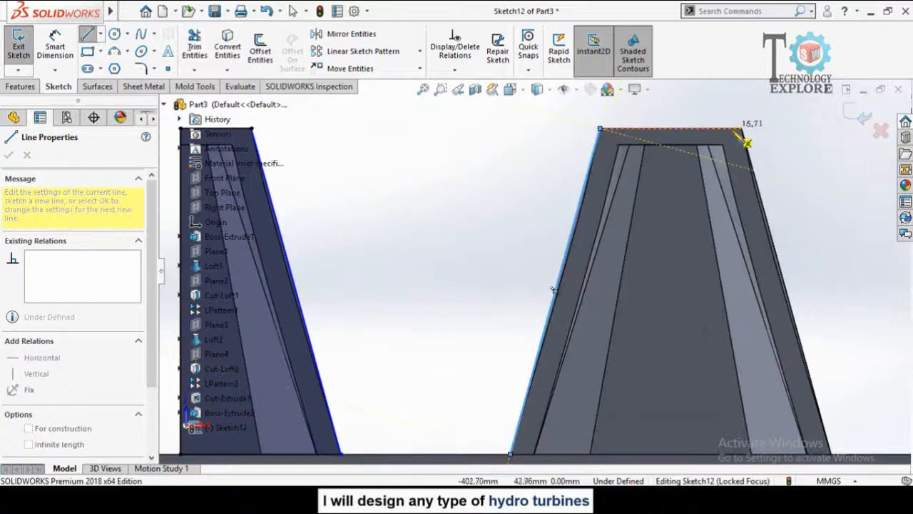
scroll(756, 285, "up", 3)
scroll(670, 371, "down", 4)
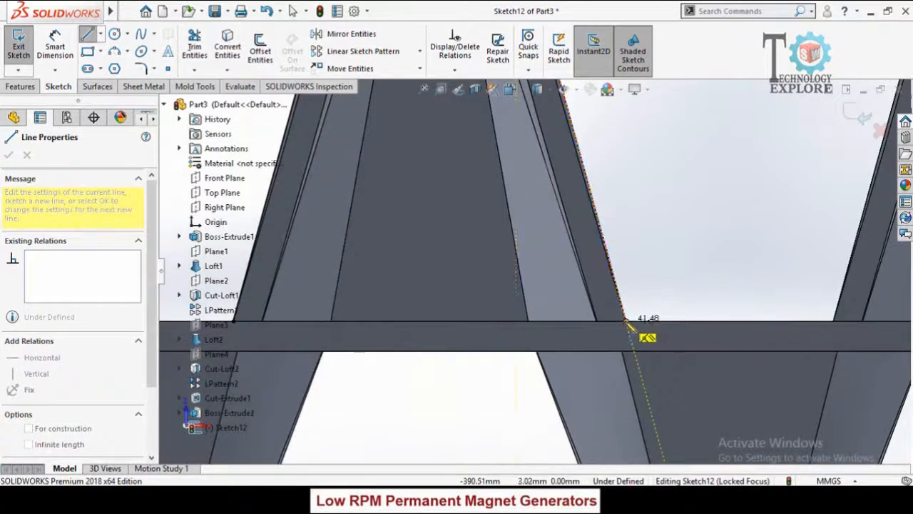
left_click(626, 323)
scroll(317, 329, "up", 2)
scroll(336, 316, "down", 1)
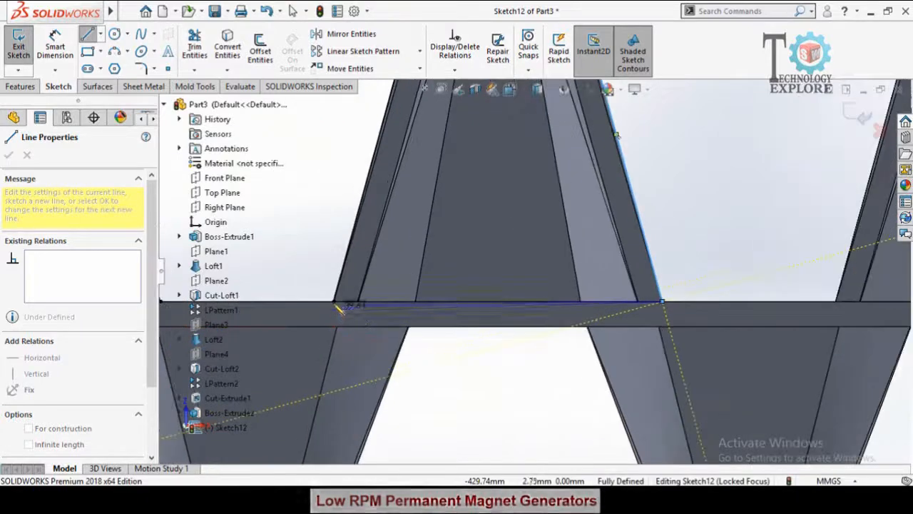
left_click(333, 302)
key("Escape")
scroll(478, 316, "up", 3)
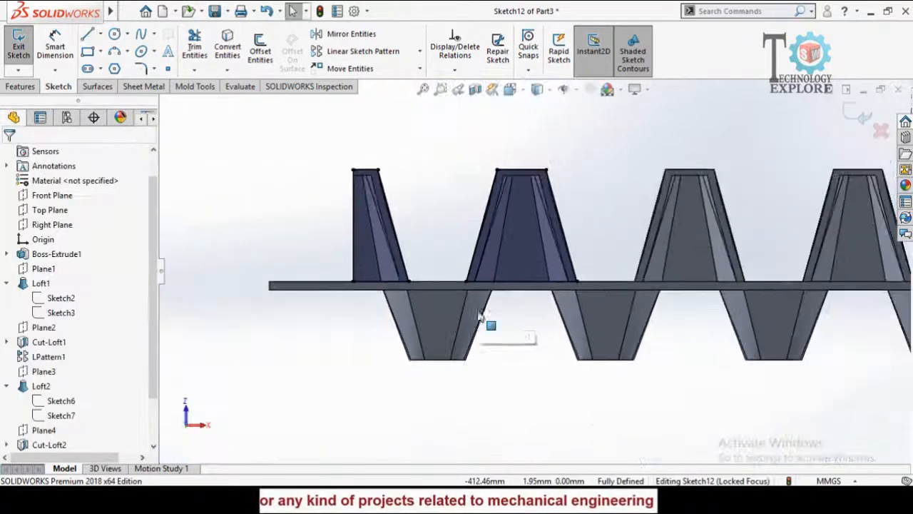
Copy the second loft's trapezoid outline from its upper-left corner to the upper-left corner of the third loft.
scroll(568, 209, "up", 2)
left_click_drag(569, 179, 493, 314)
scroll(547, 177, "down", 2)
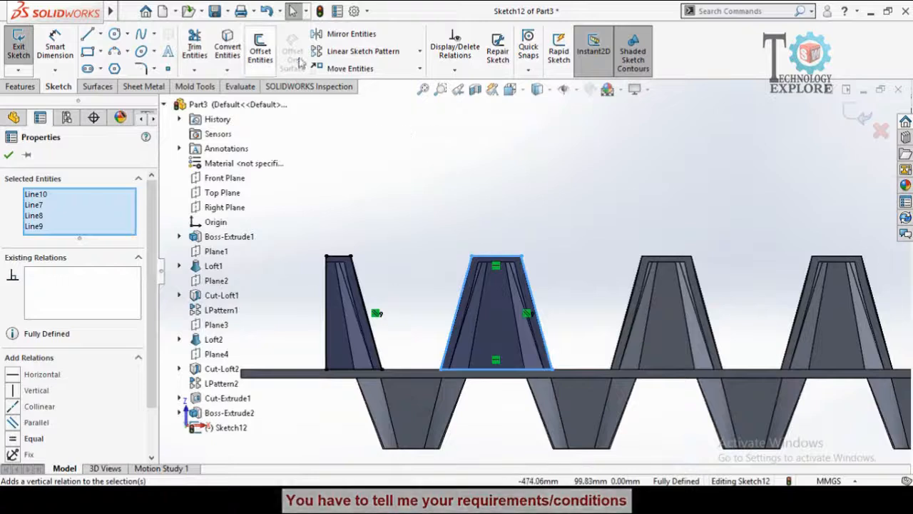
left_click(420, 70)
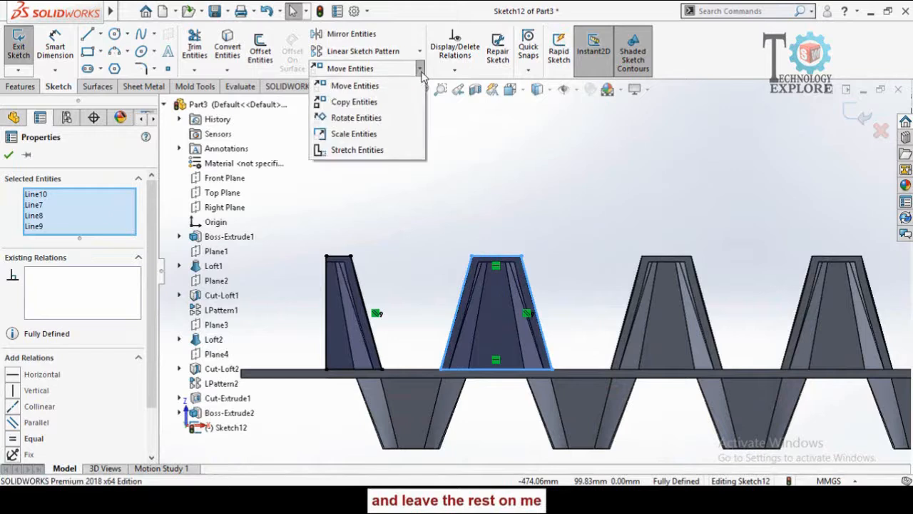
left_click(363, 103)
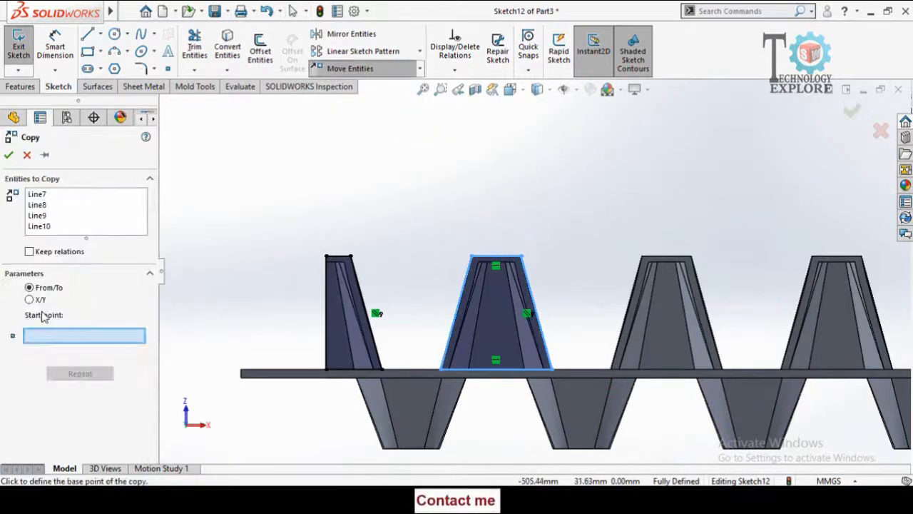
scroll(561, 291, "down", 3)
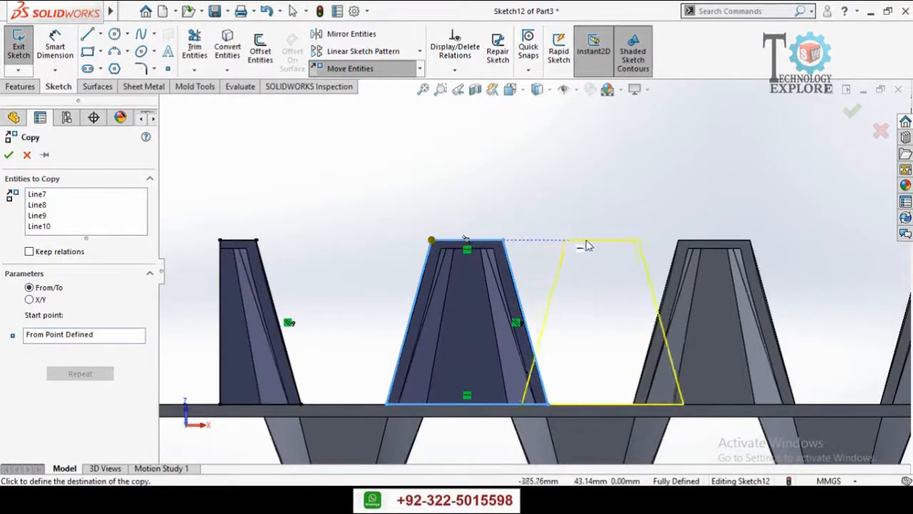
left_click(678, 241)
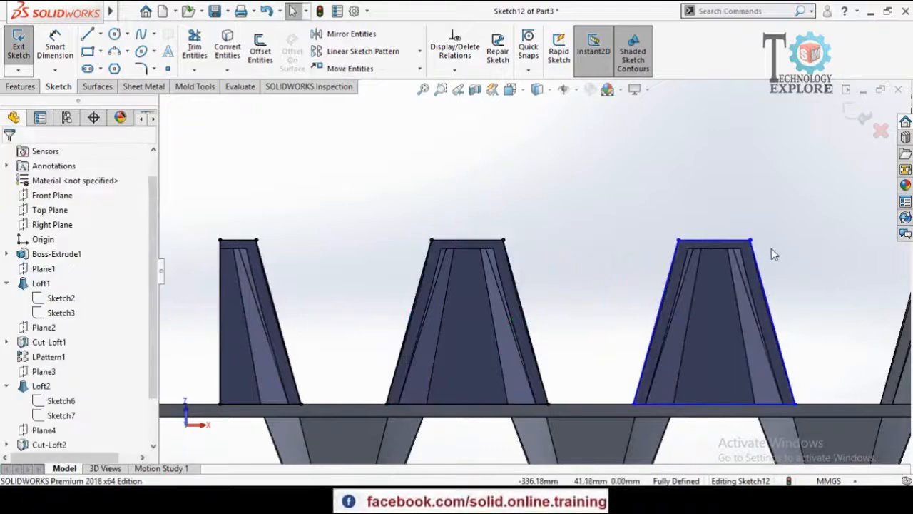
Copy the second loft's trapezoid outline onto the fourth loft, using the upper-left corners as start and destination points.
scroll(781, 273, "up", 2)
scroll(742, 283, "up", 1)
scroll(677, 288, "down", 3)
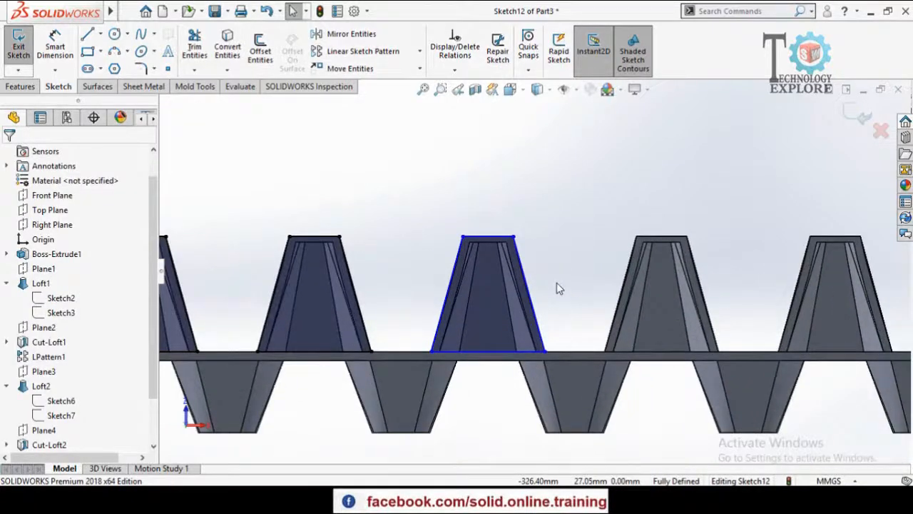
key("Return")
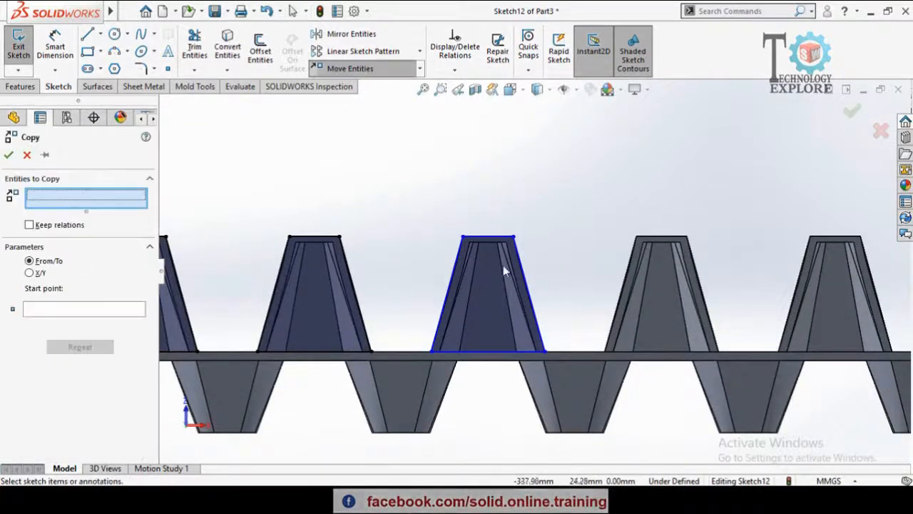
scroll(510, 239, "up", 1)
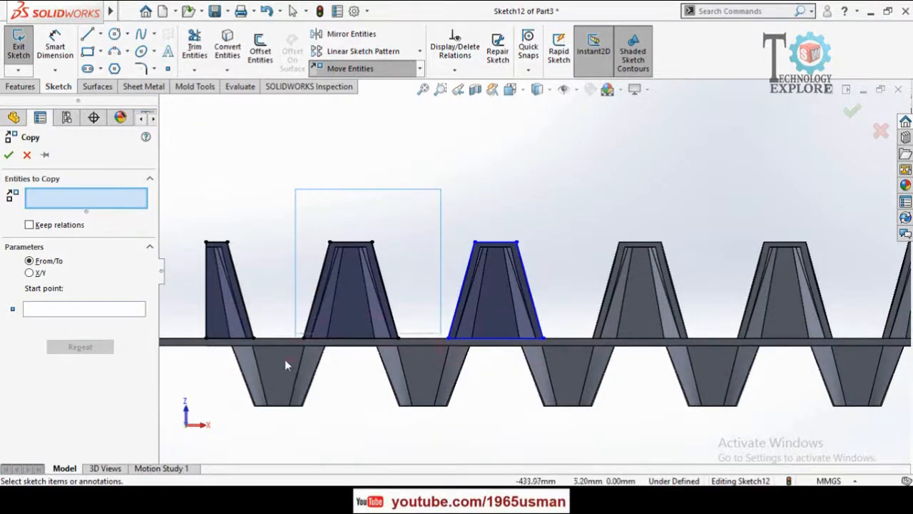
left_click_drag(285, 364, 292, 365)
left_click(50, 342)
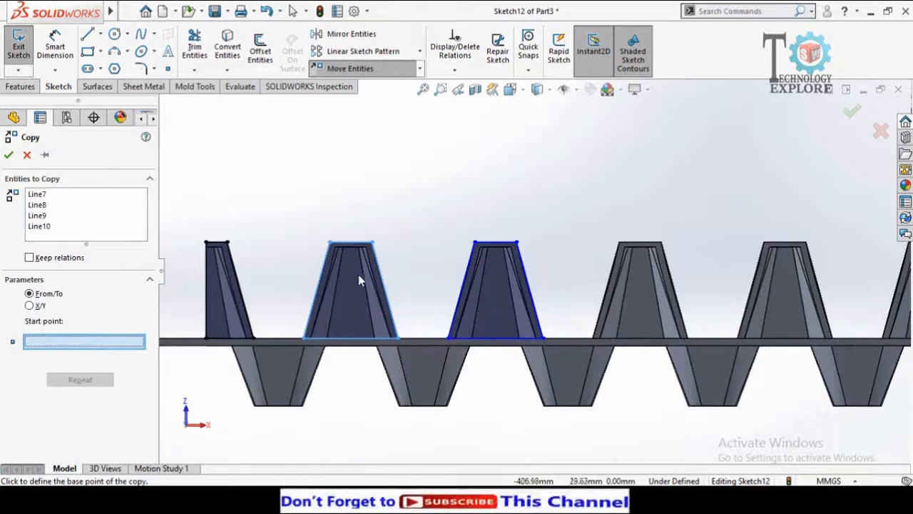
scroll(350, 257, "down", 2)
left_click(343, 245)
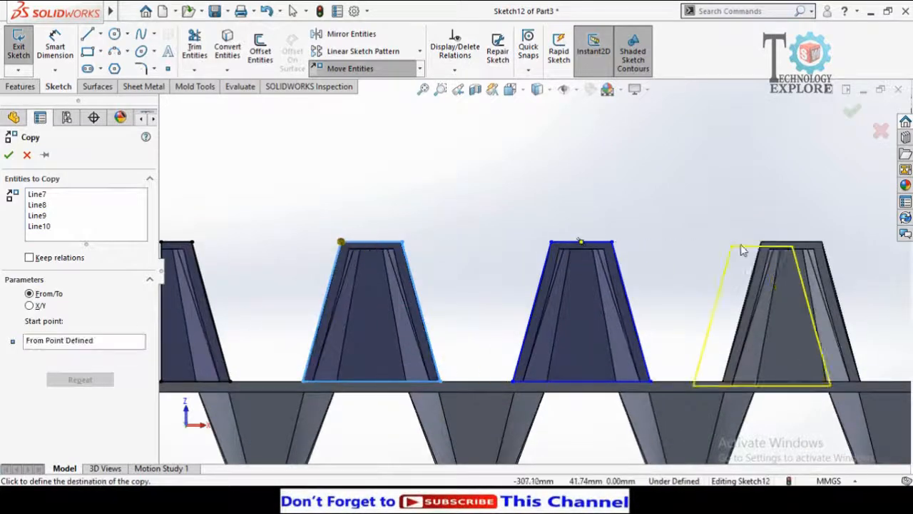
left_click(762, 245)
Copy the second loft's trapezoid outline onto the fifth loft in the row, matching their upper-left corners.
scroll(667, 316, "up", 2)
scroll(748, 269, "up", 3)
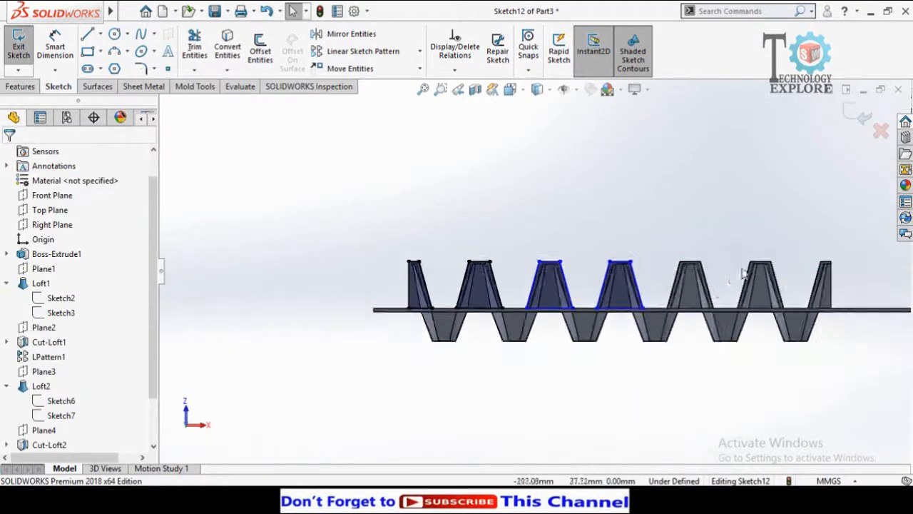
scroll(748, 269, "down", 4)
scroll(459, 299, "up", 3)
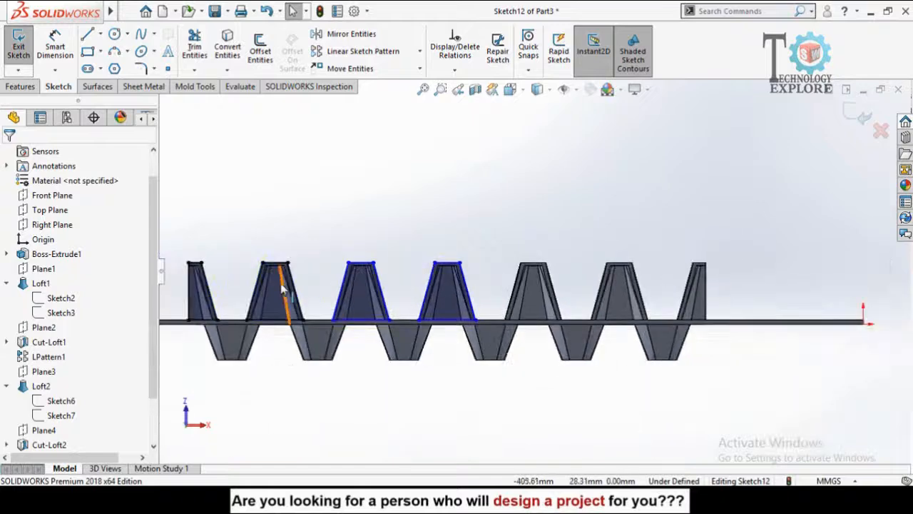
scroll(332, 319, "down", 3)
left_click_drag(473, 138, 307, 373)
left_click(421, 70)
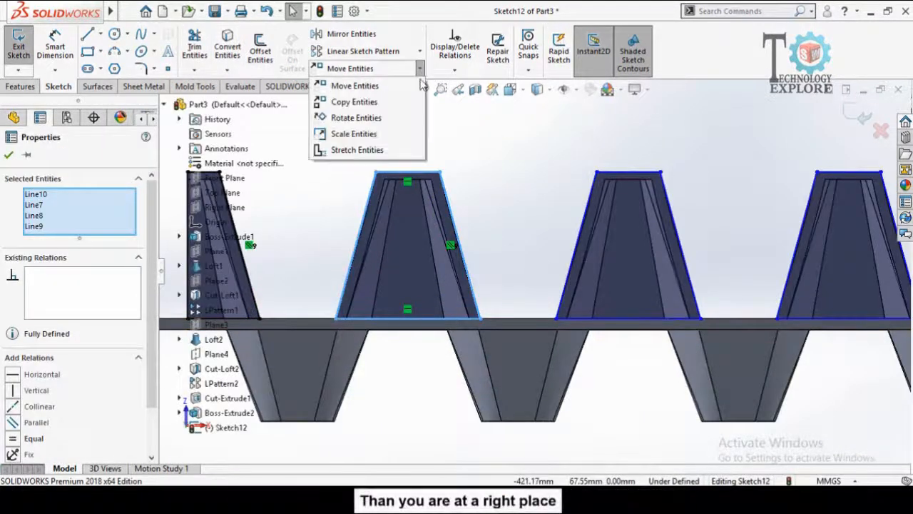
left_click(354, 102)
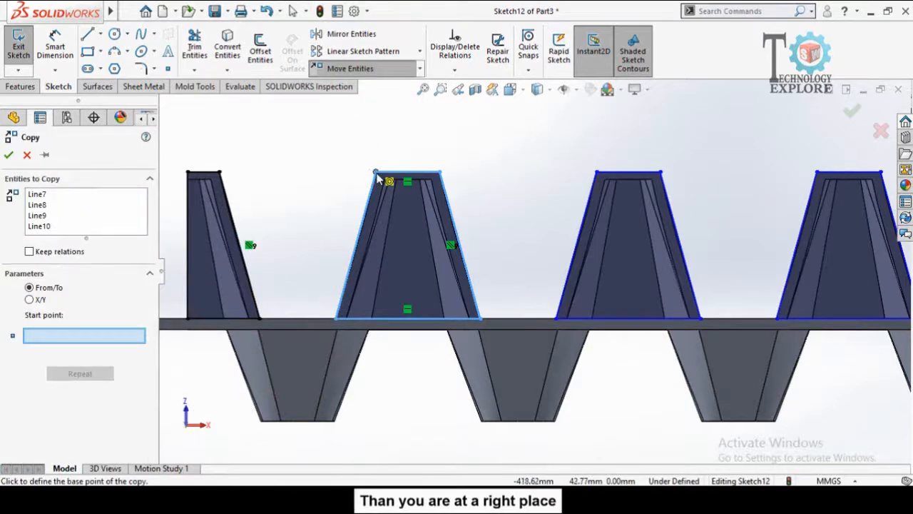
scroll(752, 212, "up", 3)
scroll(764, 207, "down", 5)
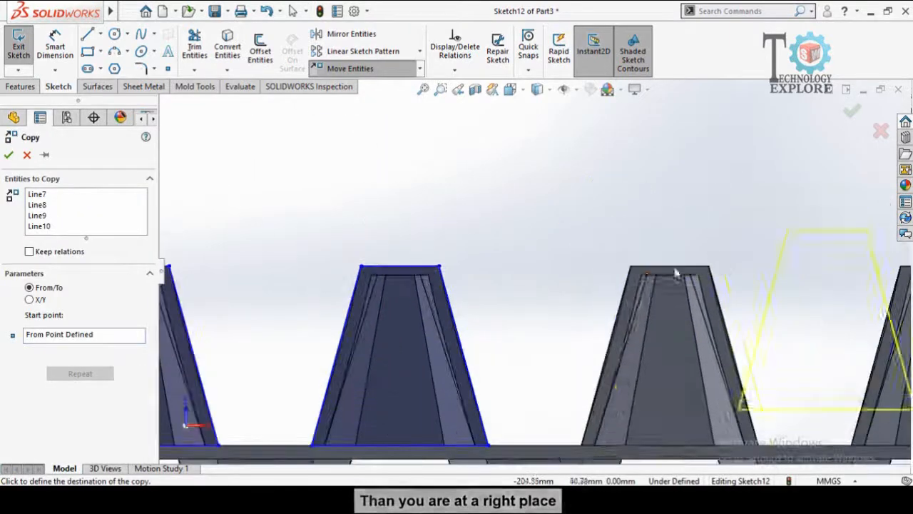
left_click(632, 269)
scroll(566, 298, "up", 5)
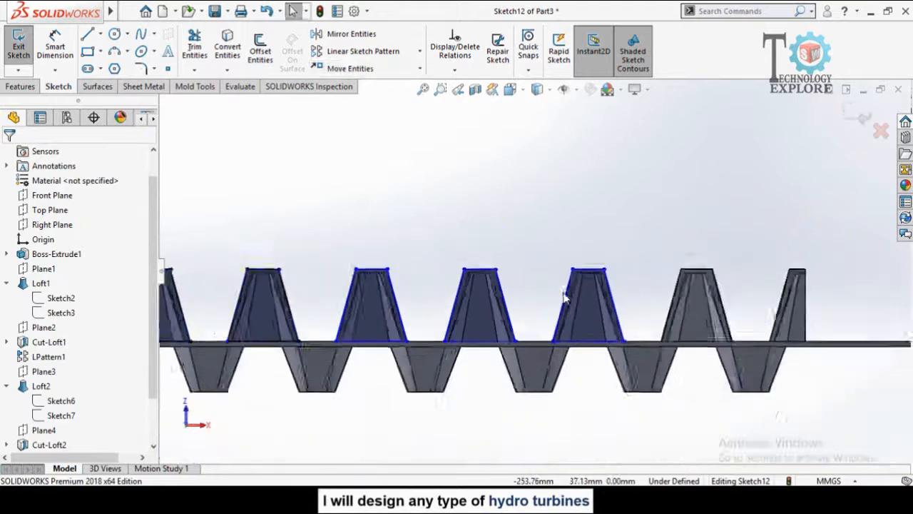
scroll(340, 288, "down", 2)
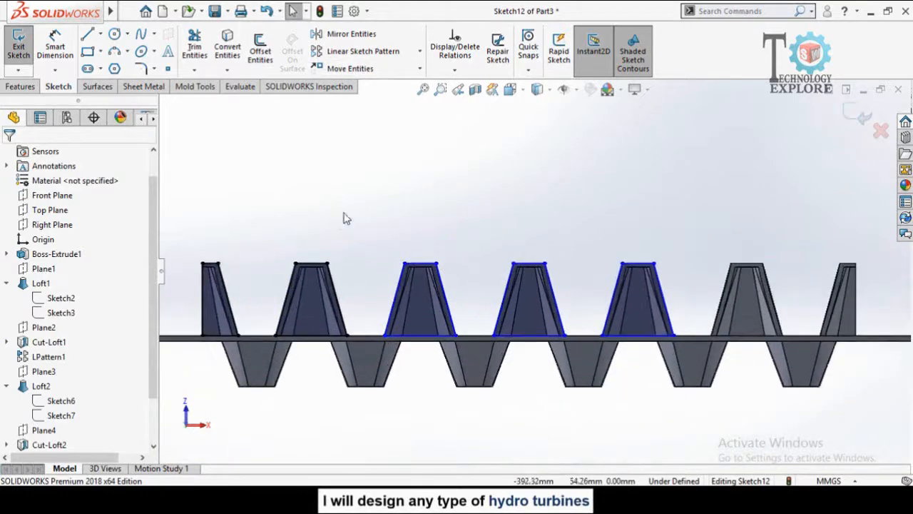
Copy the second loft's trapezoid outline onto the sixth loft in the row, matching their upper-left corners.
left_click(419, 68)
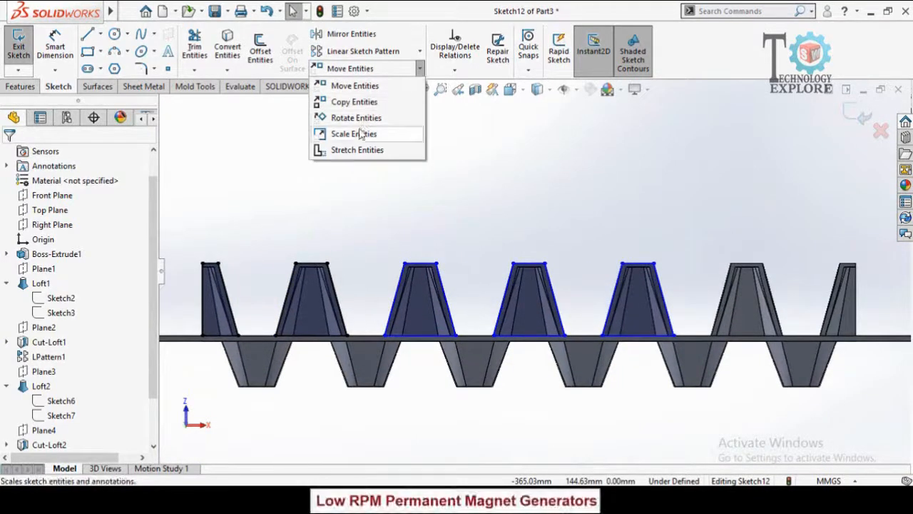
left_click(350, 102)
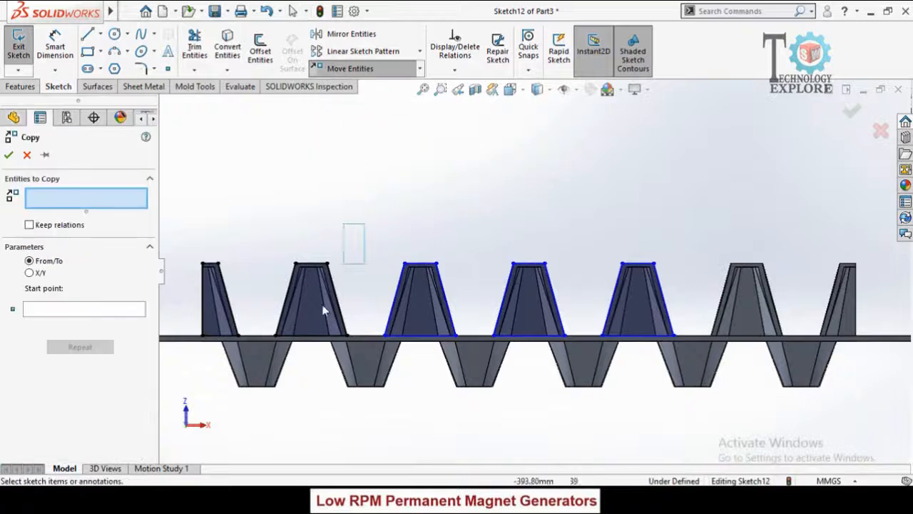
left_click_drag(264, 379, 264, 379)
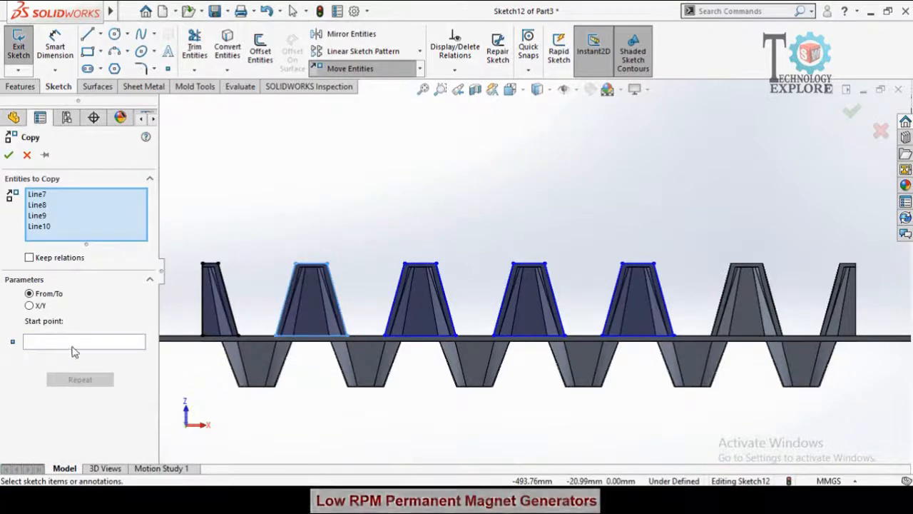
left_click(102, 343)
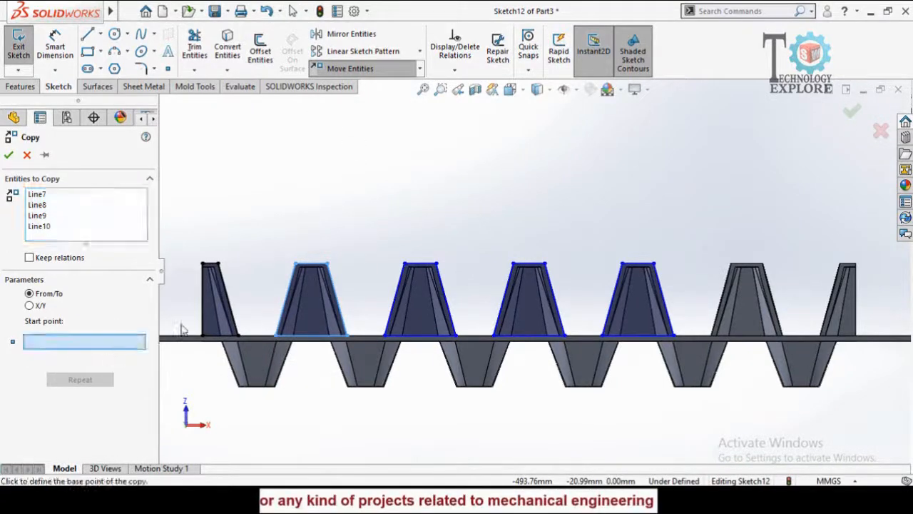
left_click(295, 264)
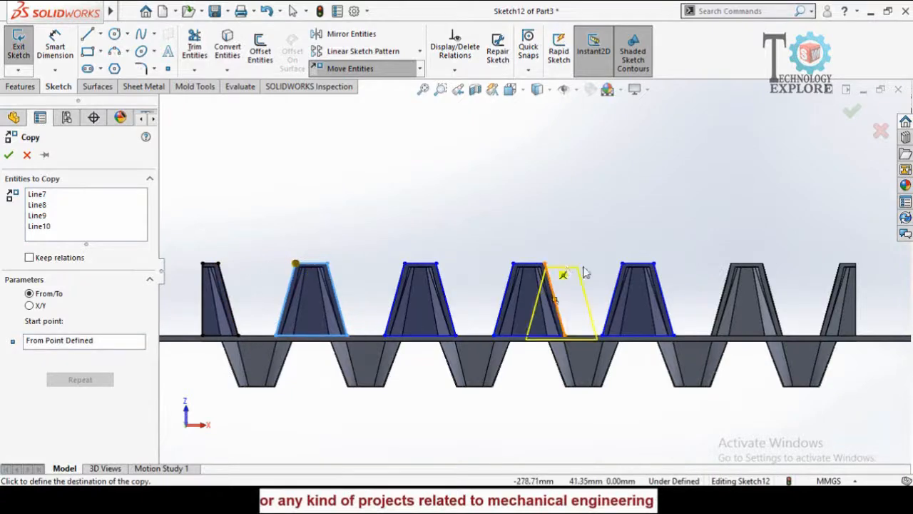
scroll(646, 271, "down", 4)
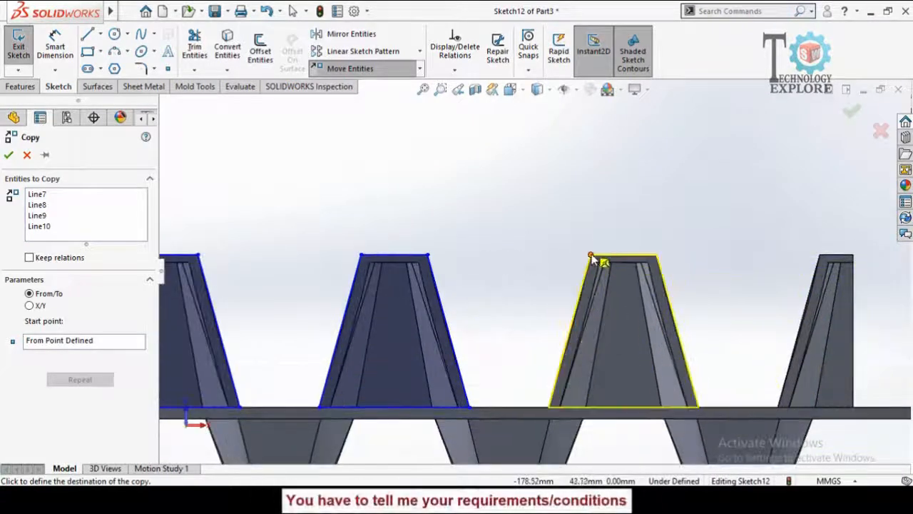
left_click(591, 257)
scroll(711, 310, "down", 1)
scroll(770, 326, "up", 1)
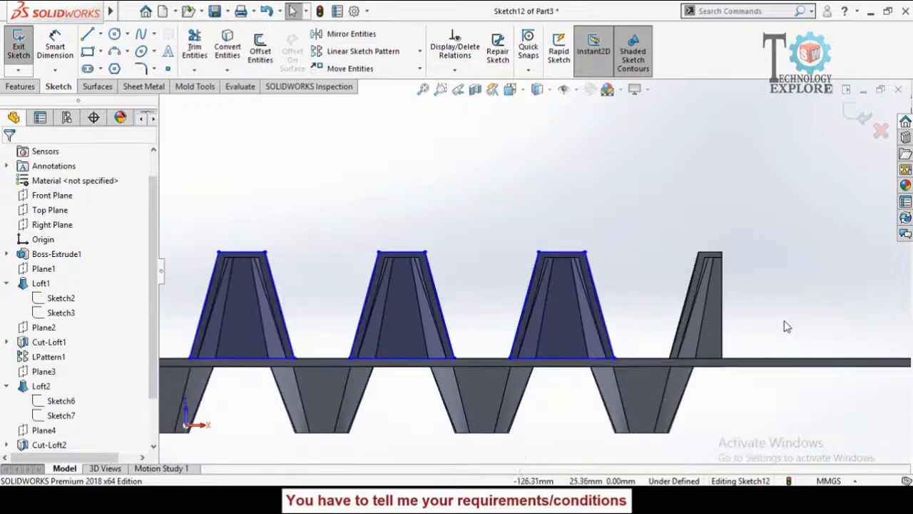
Trace the half loft at the row's end with four lines: about 19.63 mm base, 40 mm vertical side, 8.66 mm top and the slanted edge.
scroll(784, 322, "down", 3)
scroll(711, 329, "down", 1)
scroll(638, 241, "up", 3)
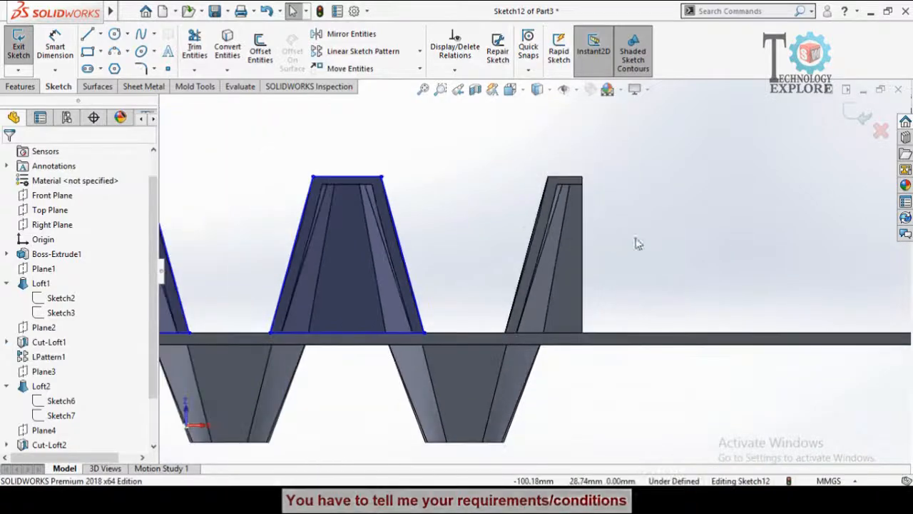
left_click(87, 34)
scroll(623, 345, "down", 3)
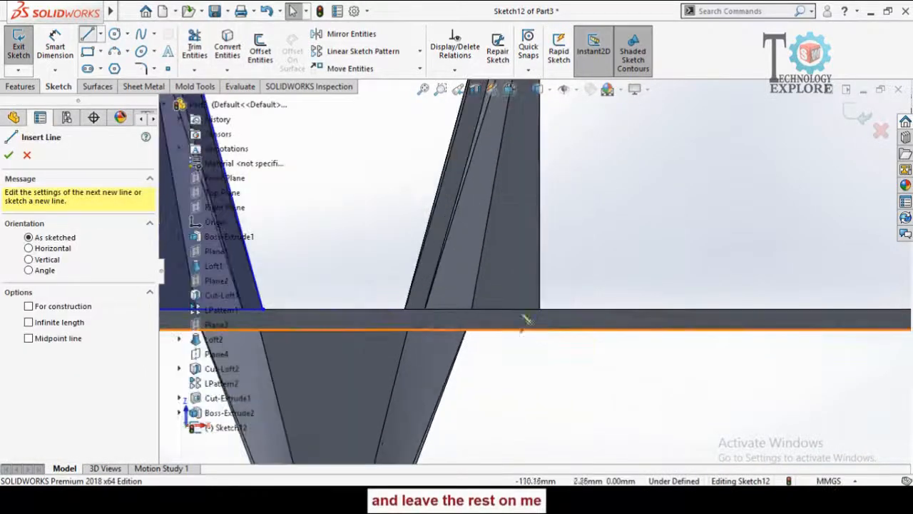
left_click(404, 311)
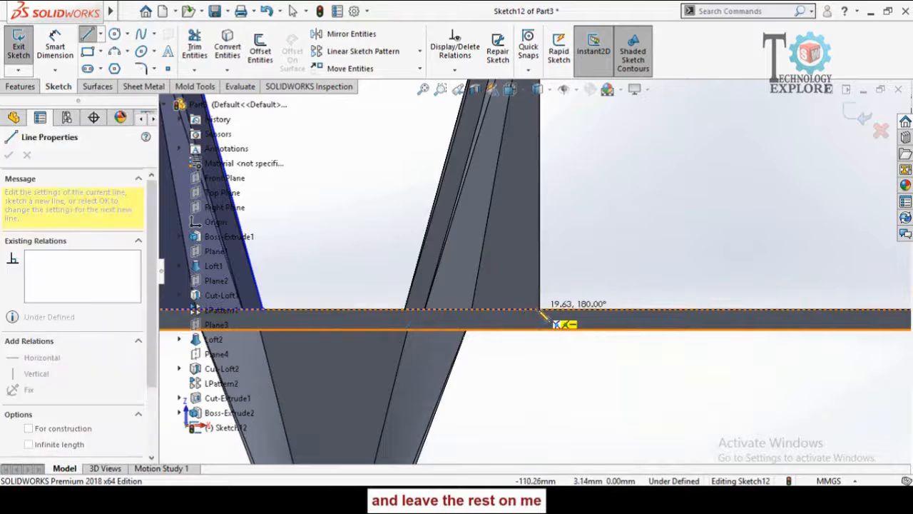
left_click(540, 310)
scroll(540, 310, "up", 2)
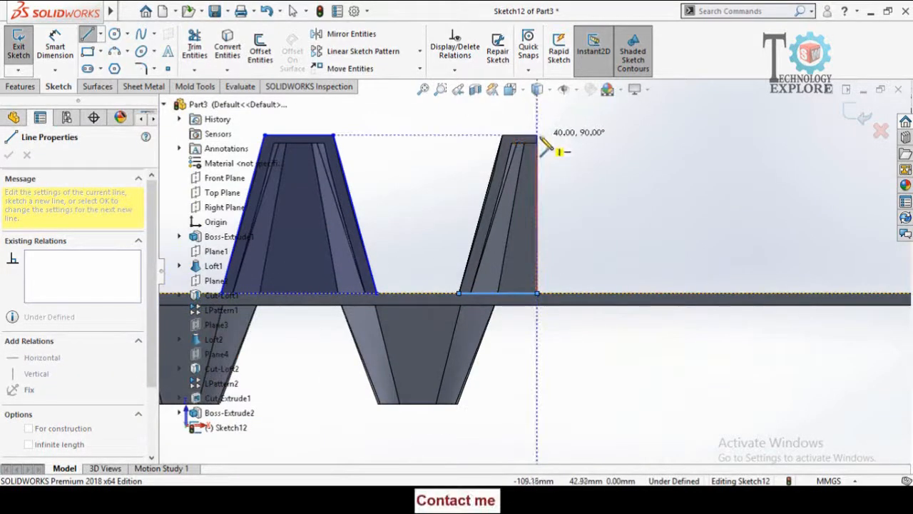
left_click(538, 135)
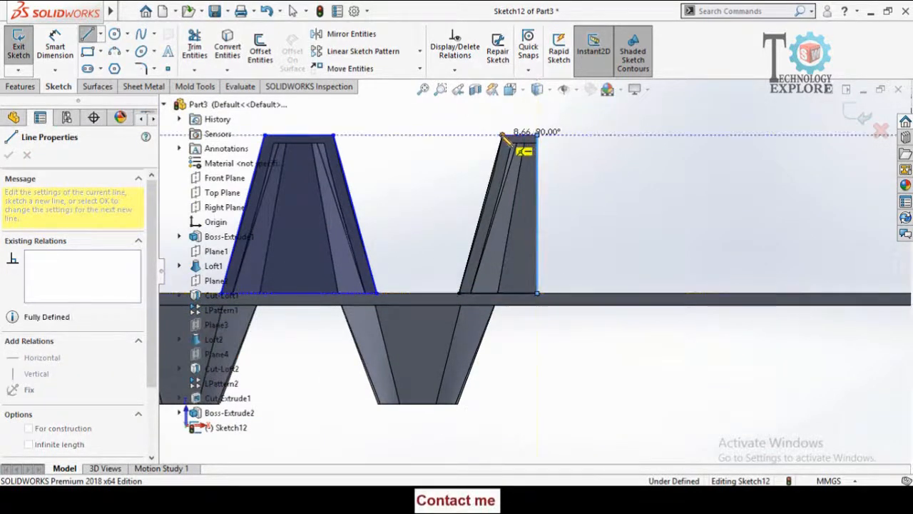
left_click(501, 135)
left_click(459, 293)
scroll(547, 301, "up", 3)
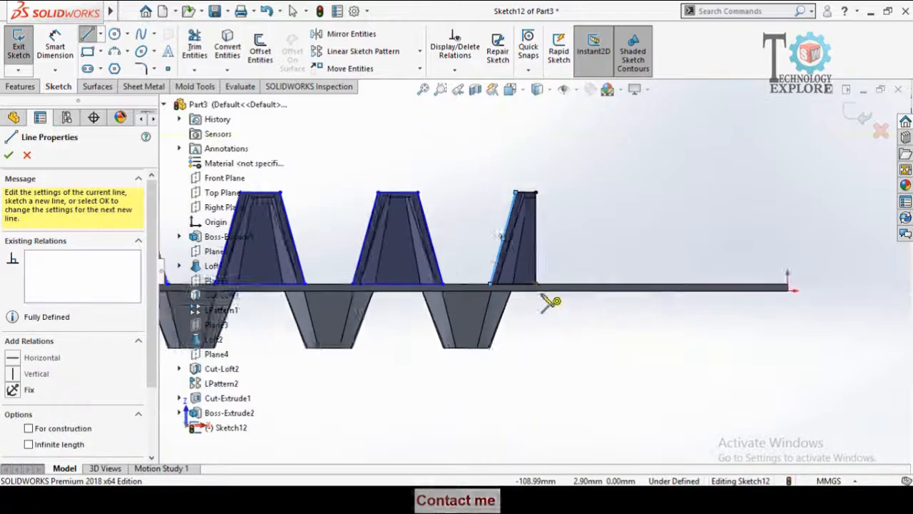
left_click(9, 155)
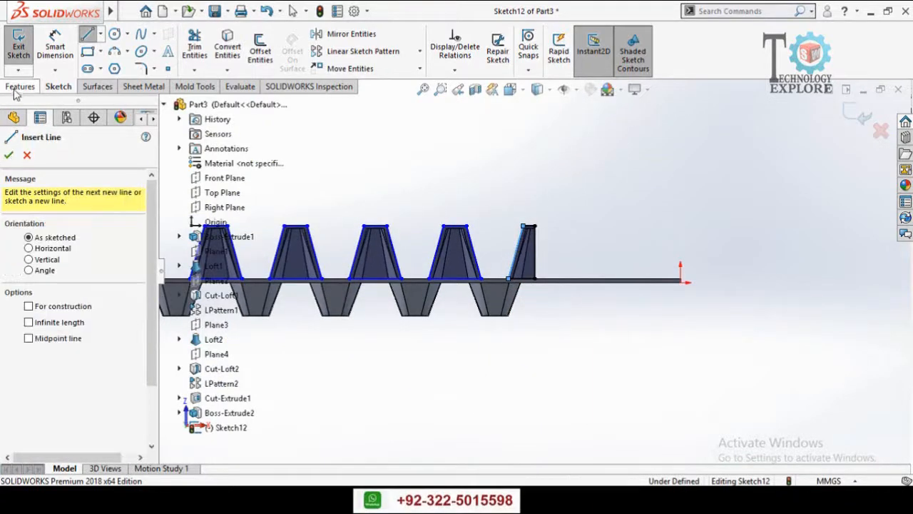
Extrude the row of loft outlines as a blind boss 2 mm deep to close the open sides.
left_click(18, 86)
middle_click_drag(523, 260, 503, 320)
left_click(24, 51)
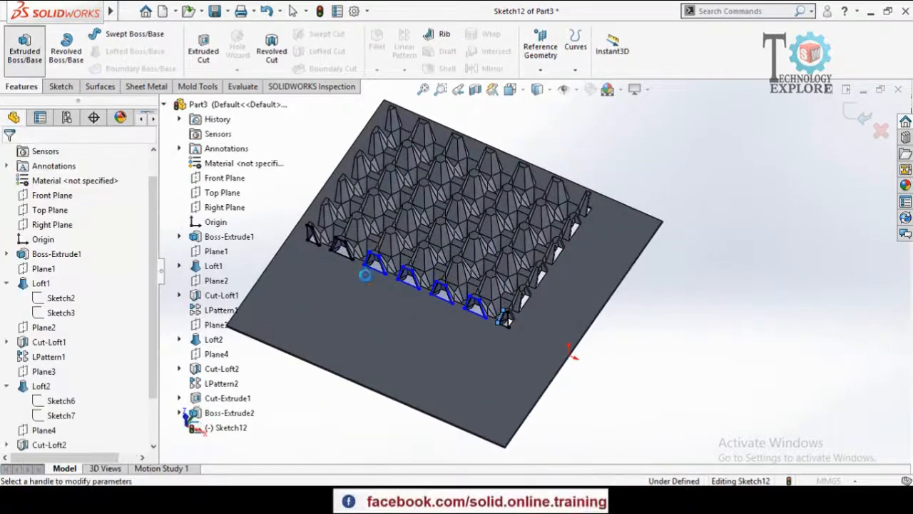
scroll(278, 281, "down", 1)
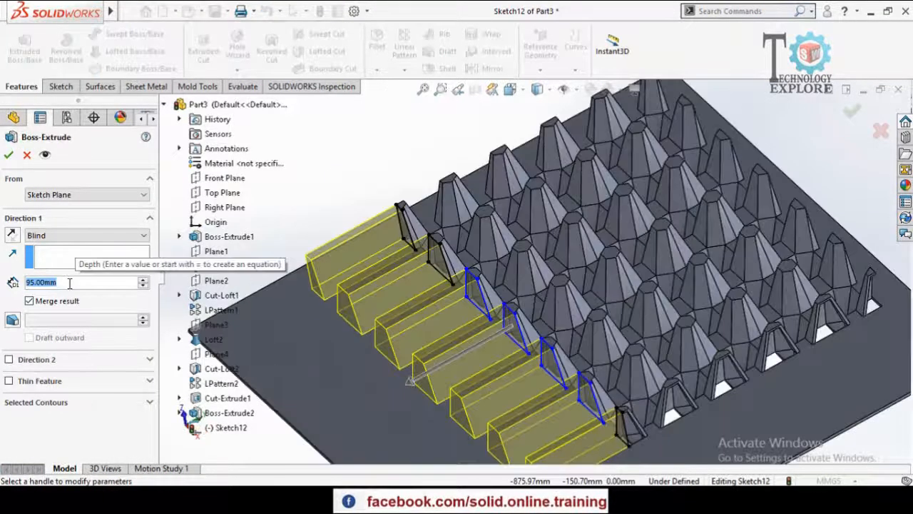
type("2")
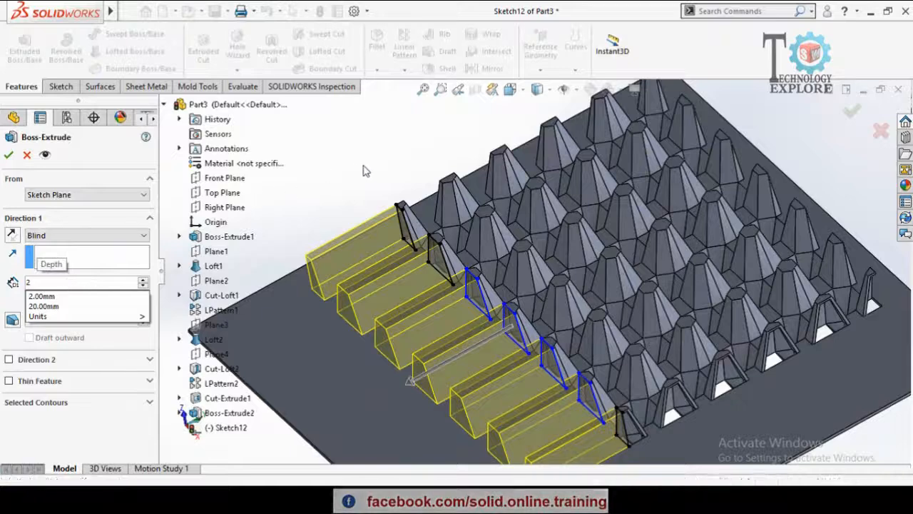
key("Return")
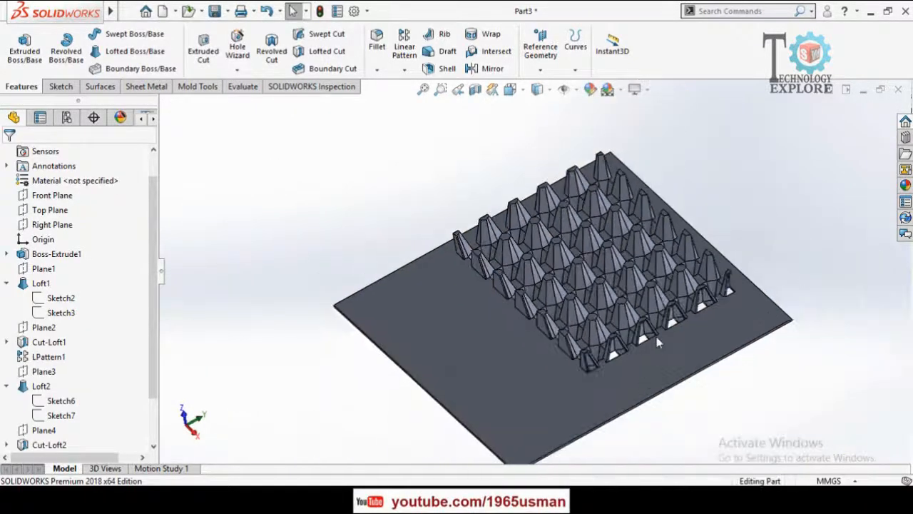
Start a sketch on the corner loft's cut face, along the side opposite the closed row.
middle_click_drag(658, 343, 526, 311)
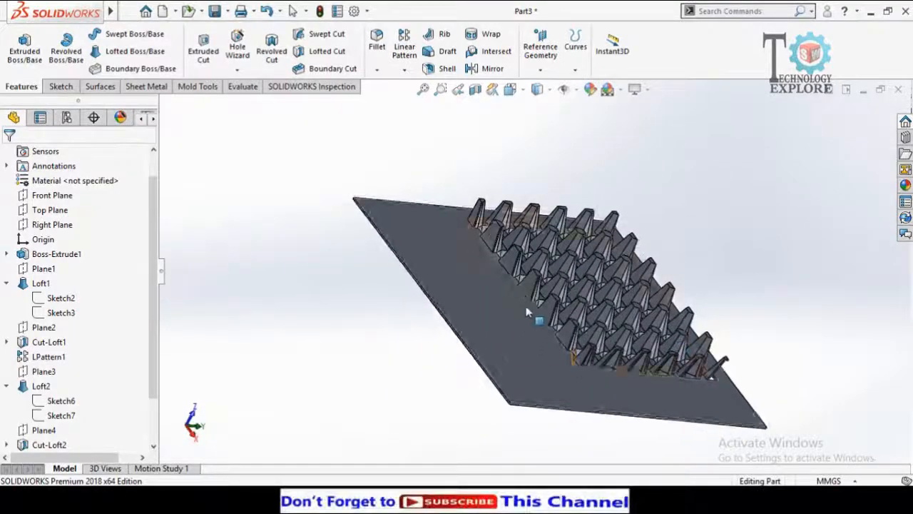
scroll(526, 312, "down", 3)
middle_click_drag(615, 412, 547, 430)
scroll(546, 430, "up", 1)
scroll(673, 350, "down", 5)
scroll(634, 368, "down", 2)
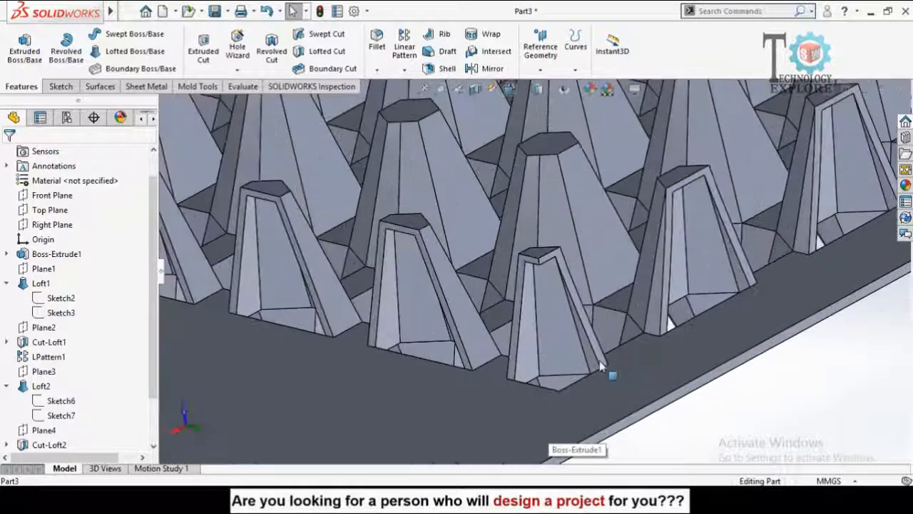
left_click(601, 362)
left_click(658, 322)
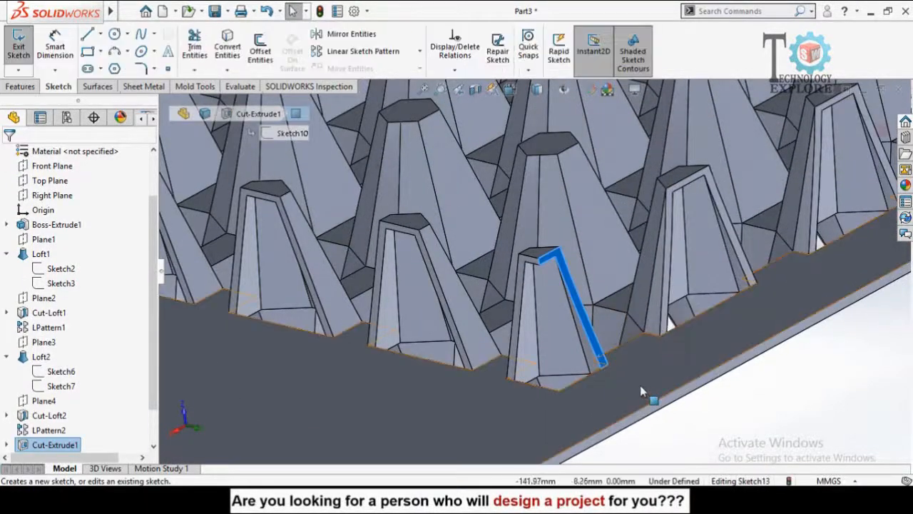
left_click(665, 397)
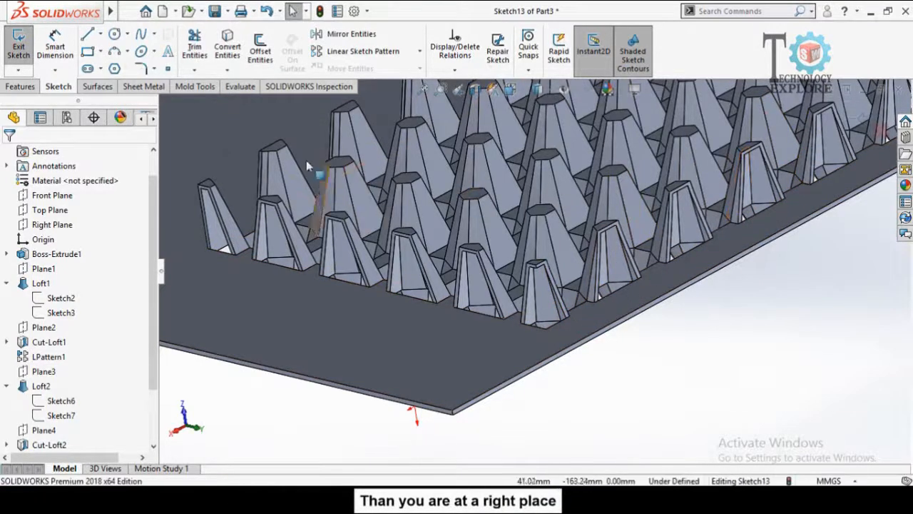
Convert the outlines from the closed row's sketch, Sketch12, into the new sketch on the opposite row.
middle_click_drag(308, 166, 398, 243)
middle_click_drag(521, 266, 389, 324)
scroll(385, 326, "up", 3)
scroll(764, 220, "down", 5)
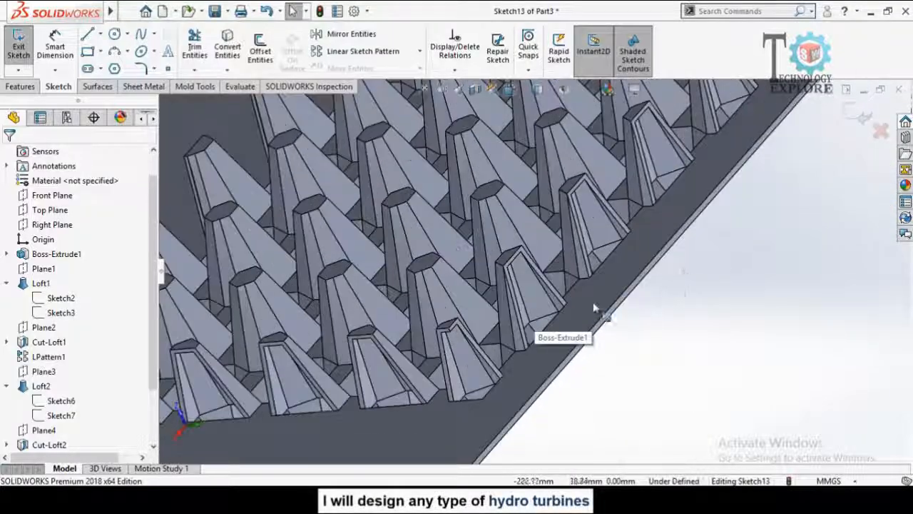
scroll(593, 307, "up", 2)
scroll(2, 421, "down", 2)
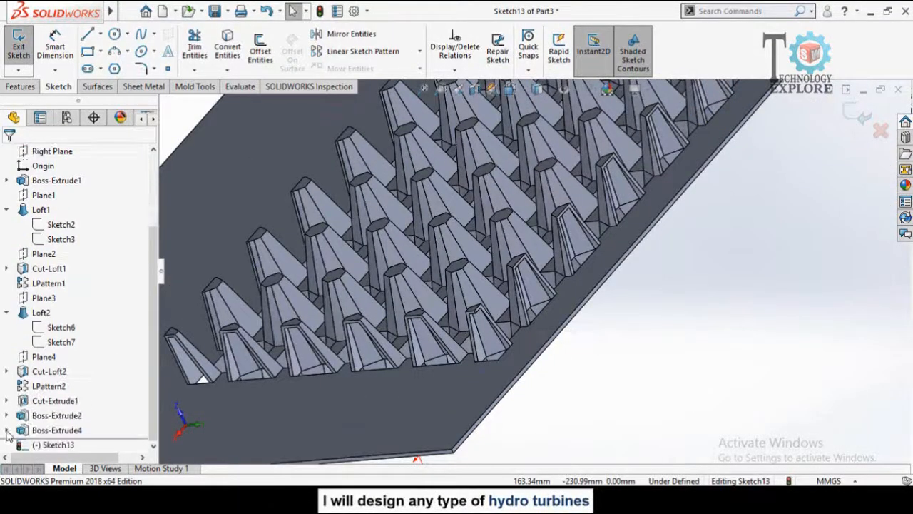
scroll(3, 425, "down", 1)
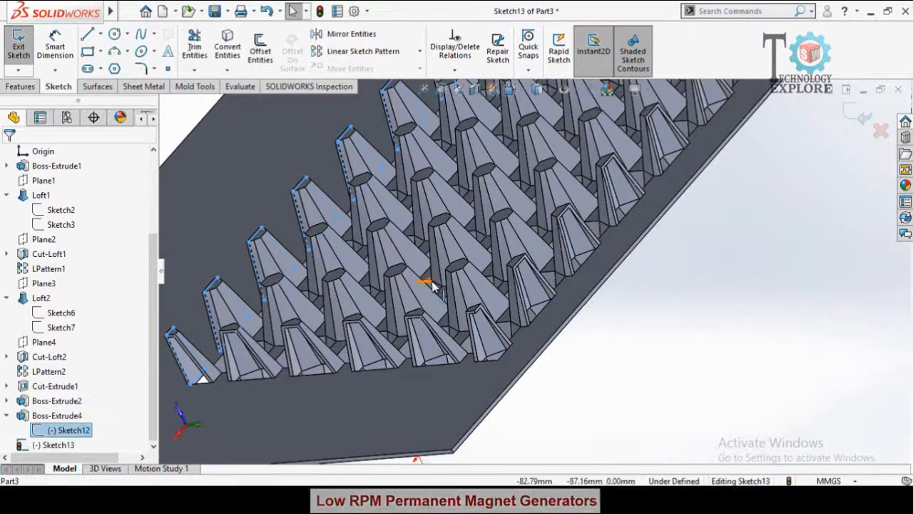
scroll(428, 281, "up", 4)
scroll(421, 245, "down", 5)
scroll(421, 243, "up", 3)
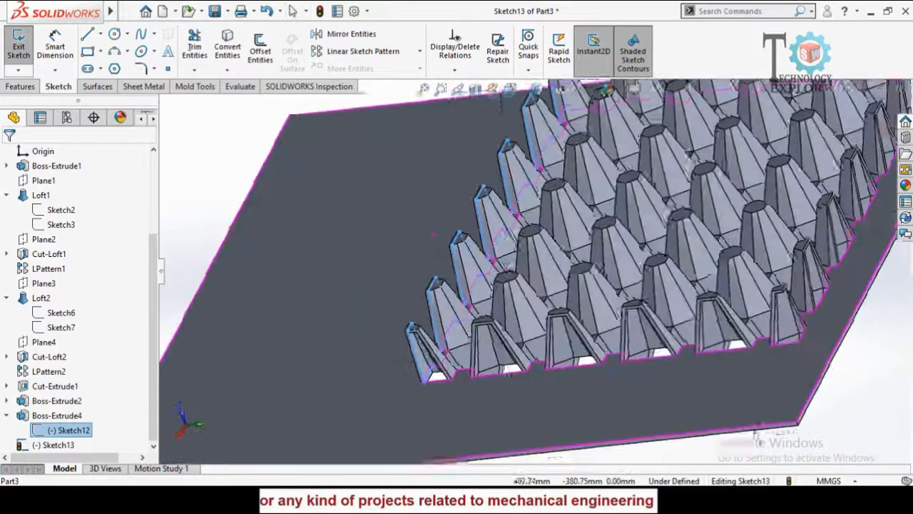
scroll(417, 221, "down", 4)
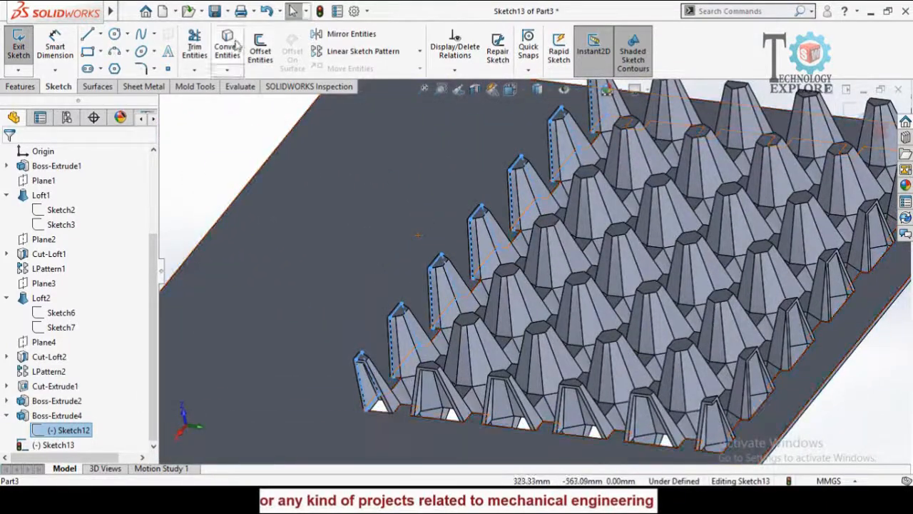
left_click(235, 44)
scroll(607, 265, "up", 3)
scroll(785, 243, "down", 1)
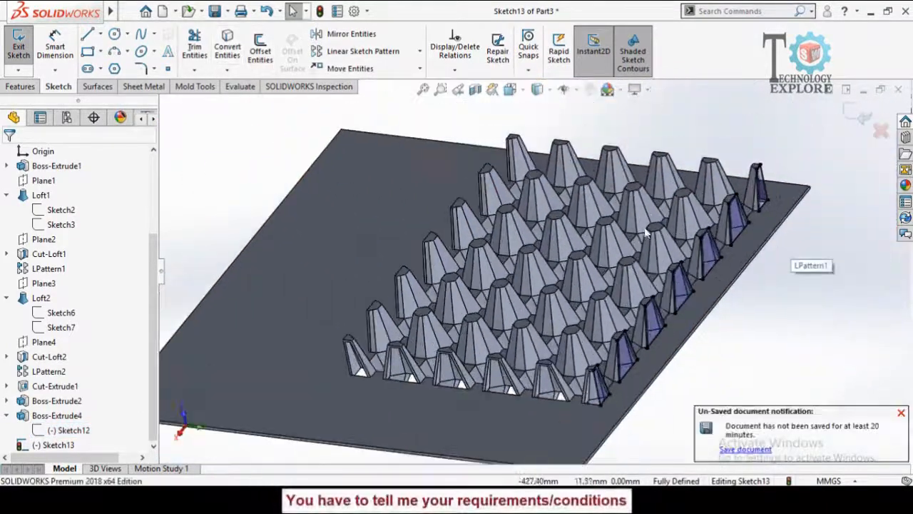
Extrude the converted loft outlines as a blind boss 2 mm deep to close the opposite row.
left_click(19, 86)
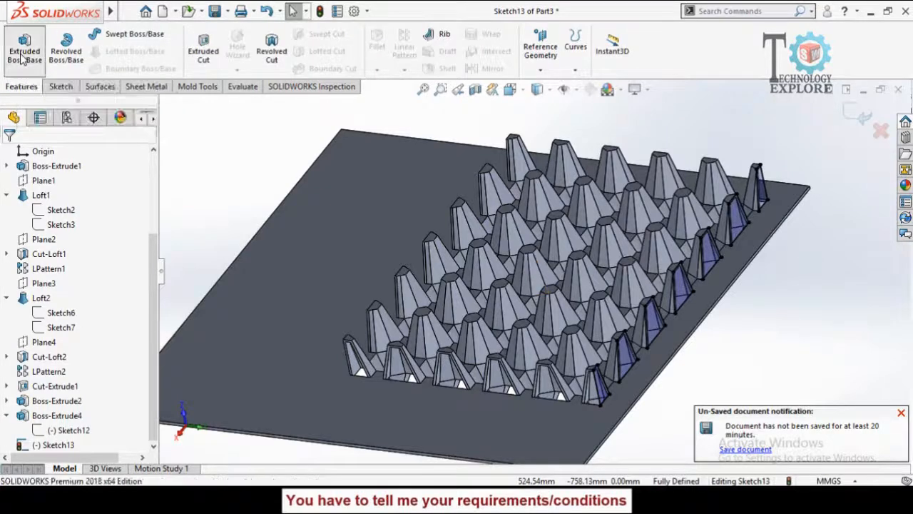
left_click(21, 54)
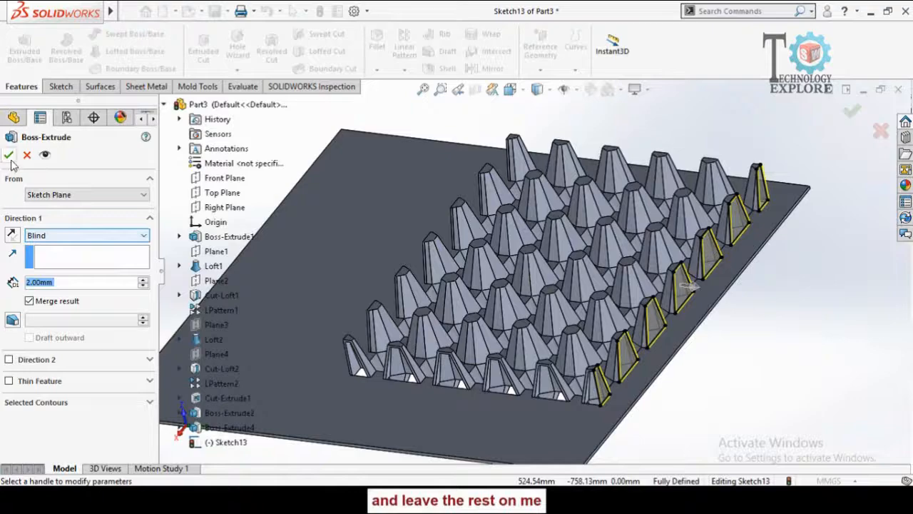
scroll(627, 314, "up", 3)
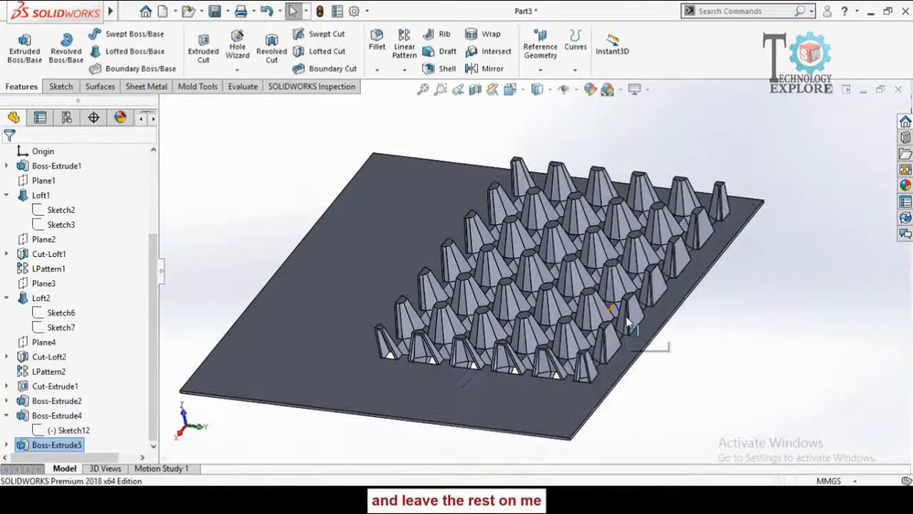
left_click(632, 370)
Start a sketch on the cut face of the second loft along an adjacent side that is still open.
scroll(468, 337, "down", 3)
middle_click_drag(443, 318, 489, 225)
scroll(553, 265, "up", 2)
middle_click_drag(567, 239, 595, 284)
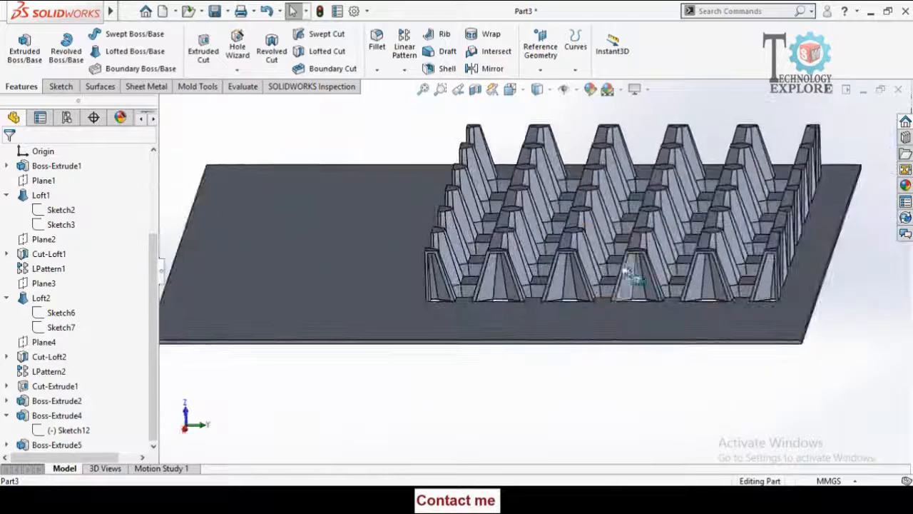
scroll(617, 263, "down", 4)
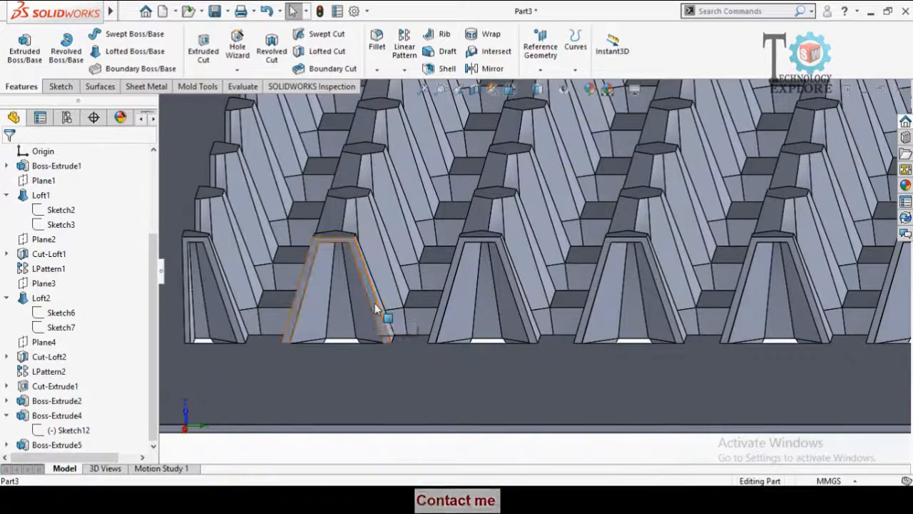
left_click(376, 309)
left_click(434, 267)
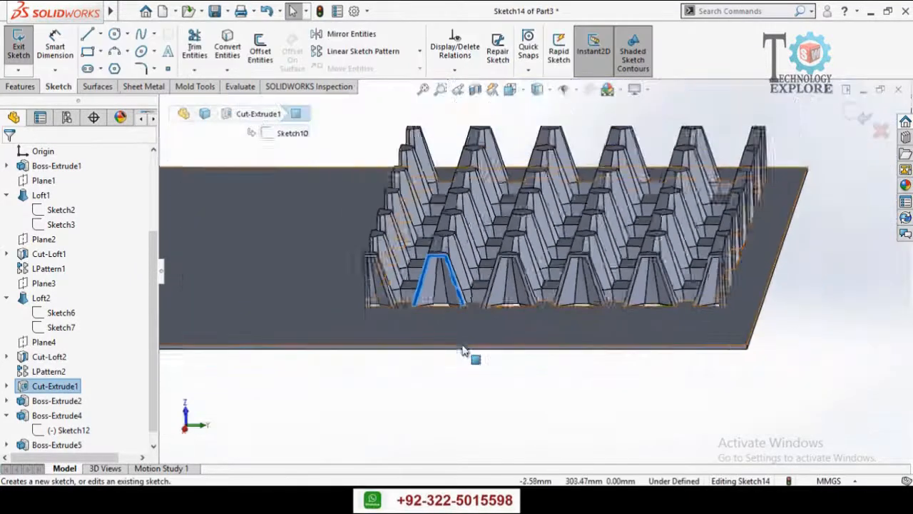
Trace a closed line outline around the cut face of the half-width corner loft, following its outer corners and the plate edge.
mouse_move(459, 327)
middle_mouse_down()
mouse_move(515, 339)
mouse_move(416, 336)
mouse_move(367, 365)
mouse_move(321, 432)
mouse_move(354, 418)
middle_mouse_up()
scroll(483, 341, "down", 6)
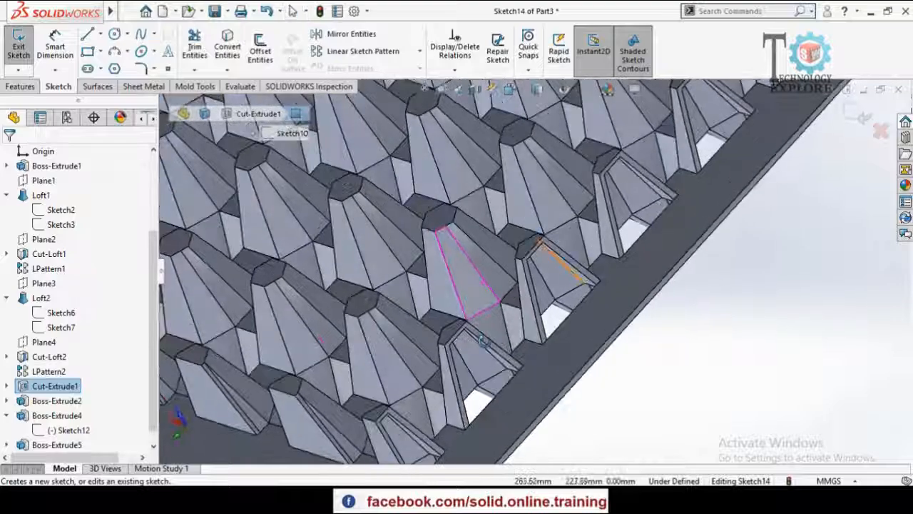
middle_click_drag(483, 341, 525, 338)
scroll(451, 332, "up", 5)
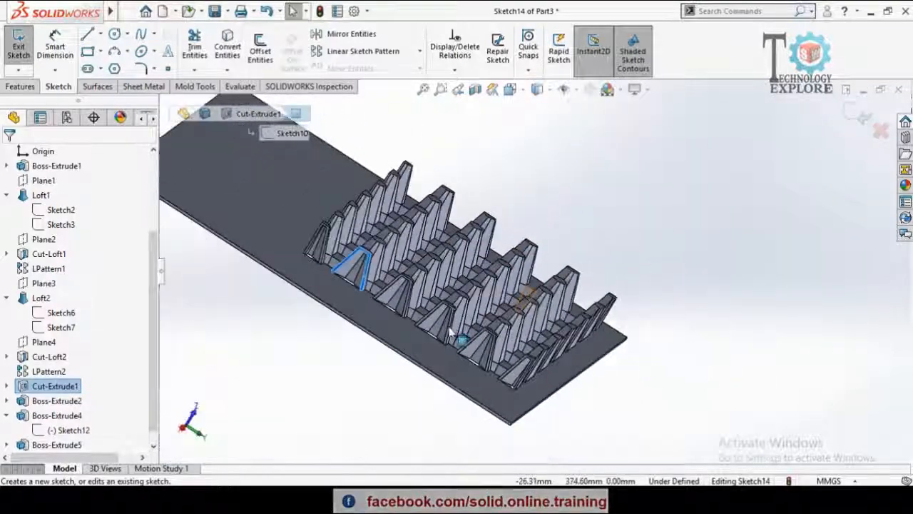
scroll(354, 271, "down", 6)
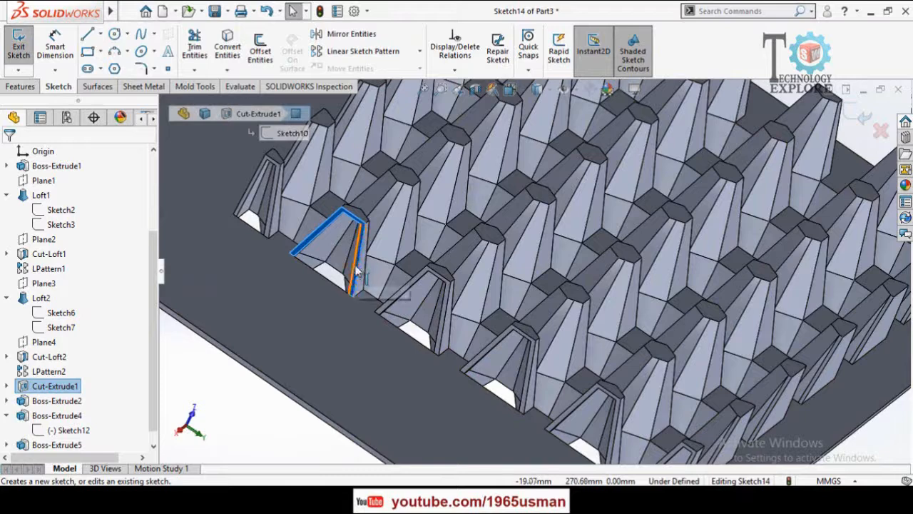
key("ctrl+4")
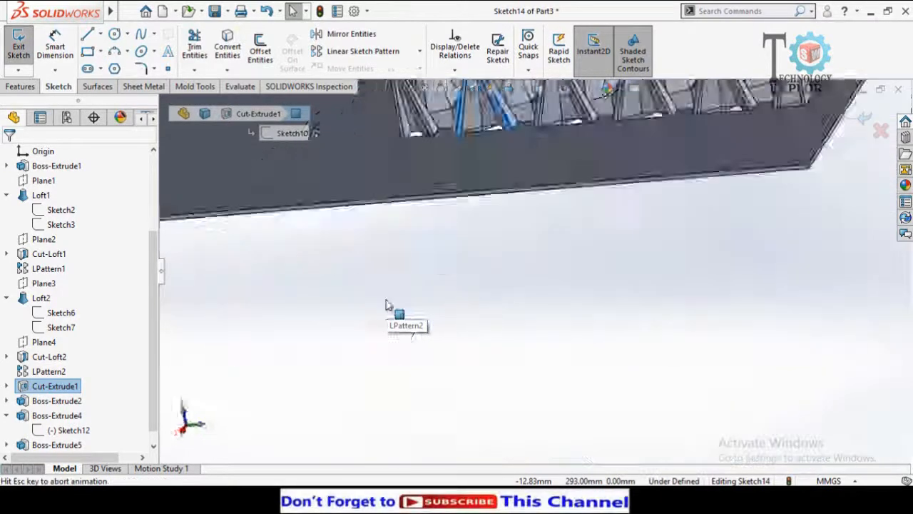
scroll(581, 303, "down", 5)
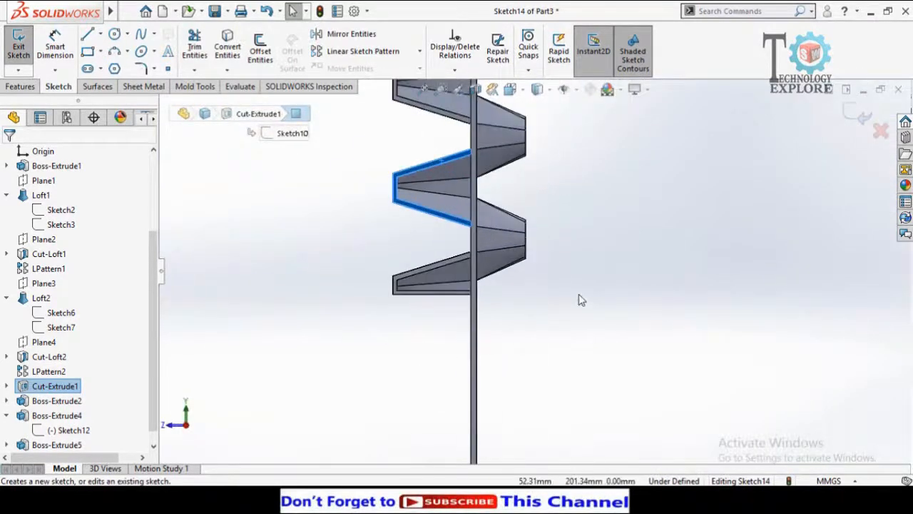
left_click(87, 35)
scroll(471, 299, "down", 4)
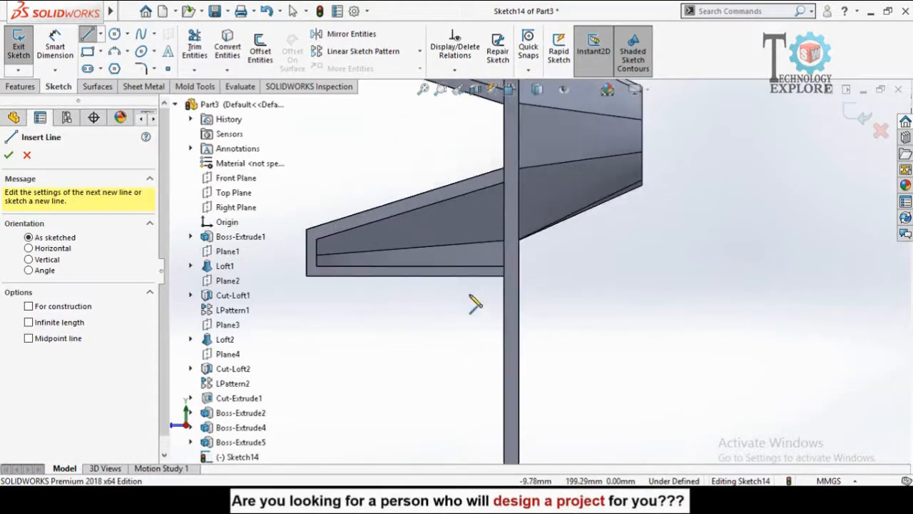
left_click(503, 277)
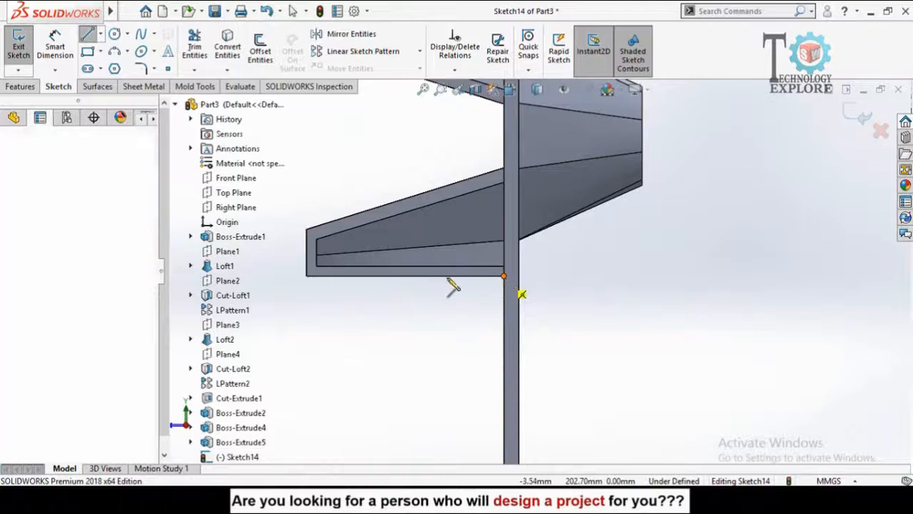
left_click(307, 276)
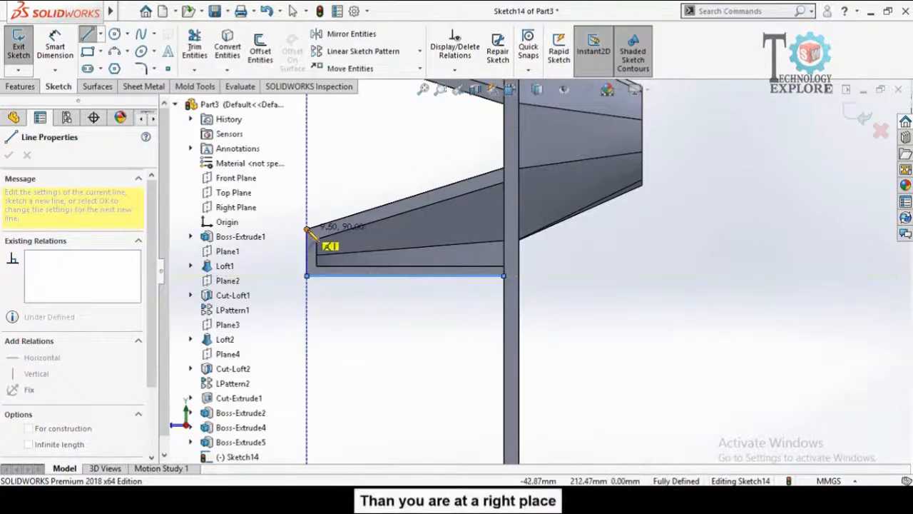
left_click(307, 229)
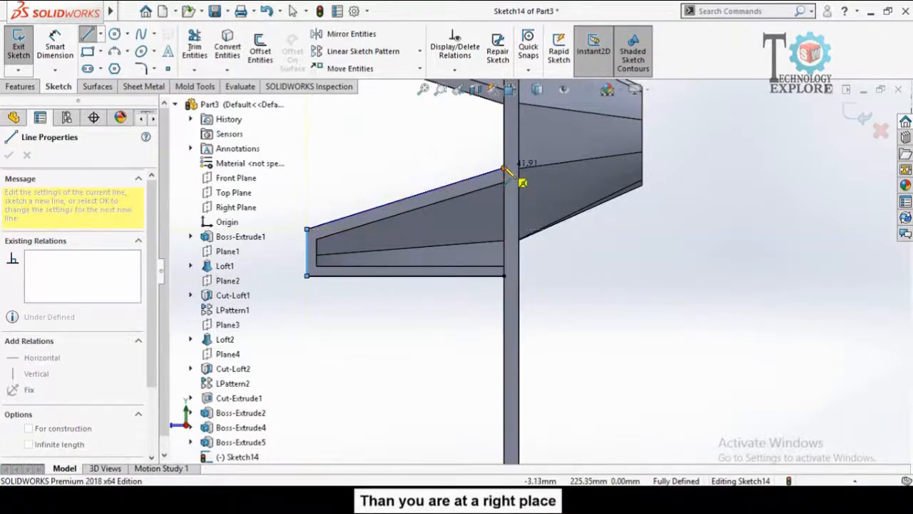
left_click(504, 276)
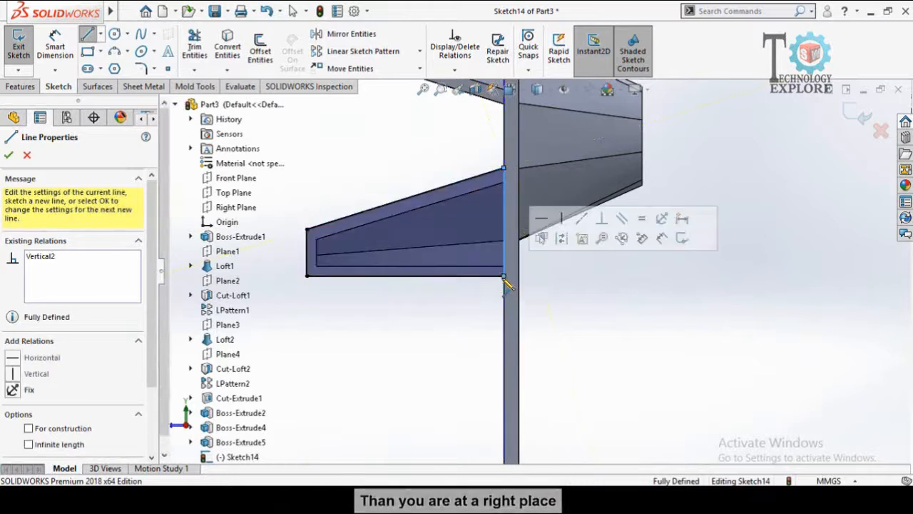
Trace a closed line outline around the full-width cut face of the second loft, next to the corner one.
scroll(506, 279, "up", 3)
scroll(492, 100, "down", 4)
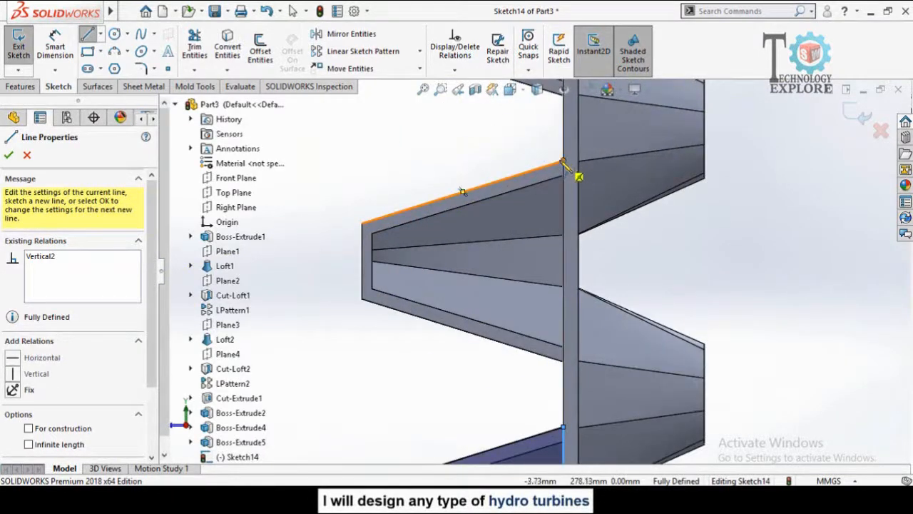
left_click(563, 161)
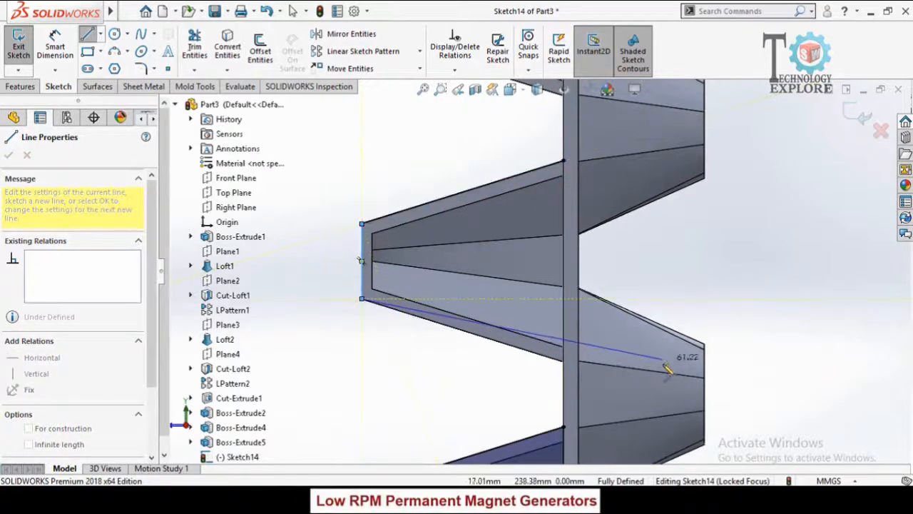
left_click(564, 362)
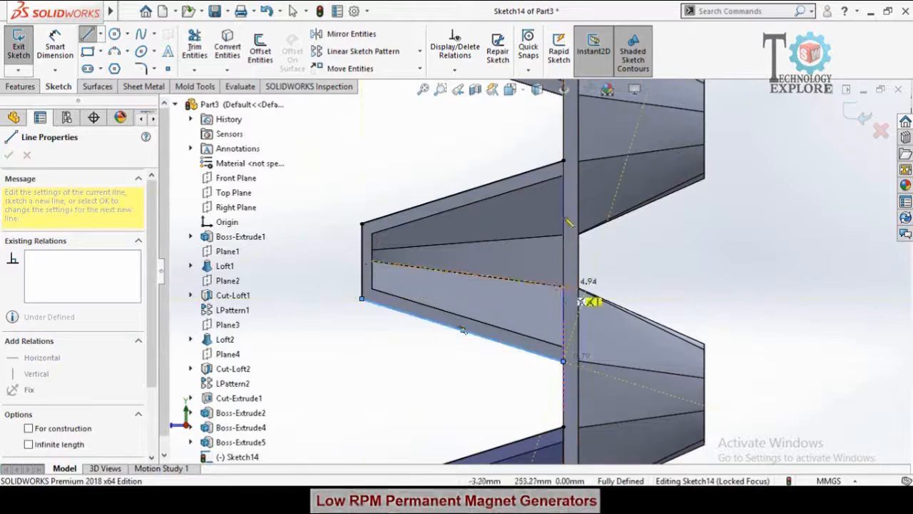
left_click(564, 164)
key("Escape")
Copy the second loft's four-line outline onto the third loft in the row, matching the lower outer corner.
scroll(577, 200, "up", 4)
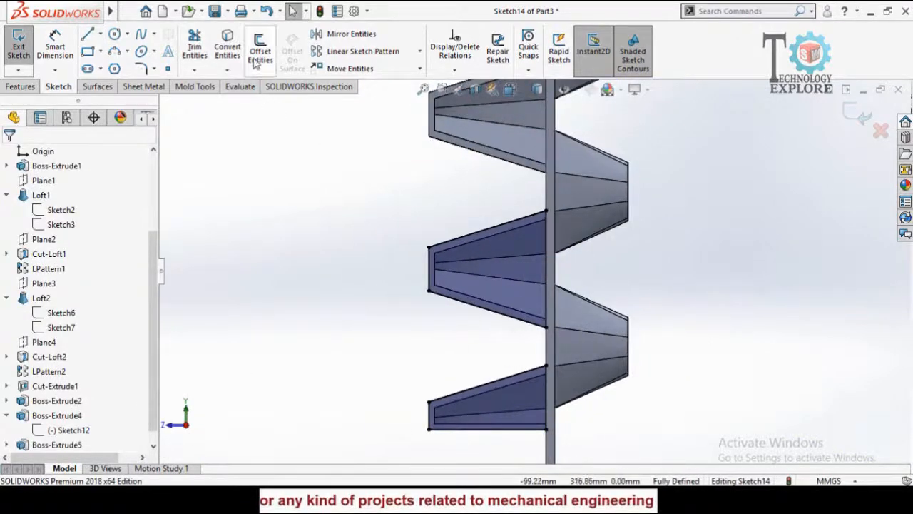
mouse_move(368, 183)
left_mouse_down()
mouse_move(585, 310)
mouse_move(608, 345)
left_mouse_up()
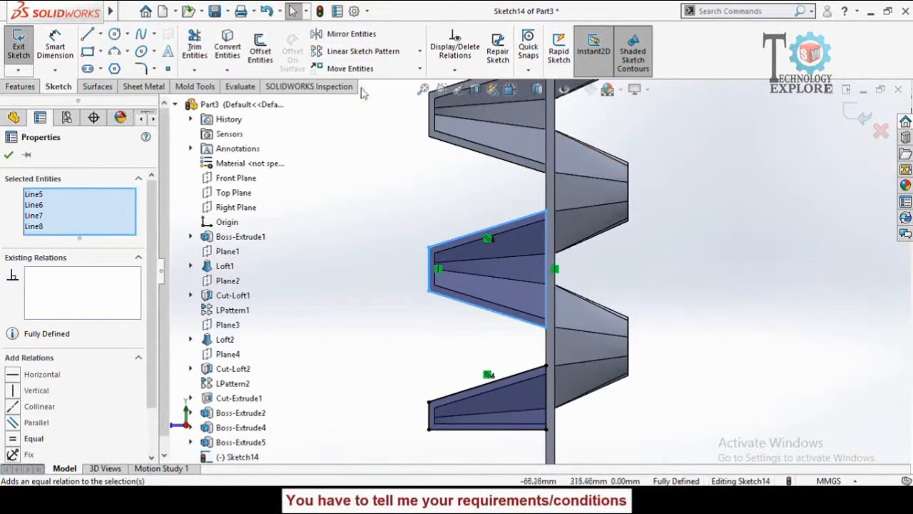
left_click(420, 69)
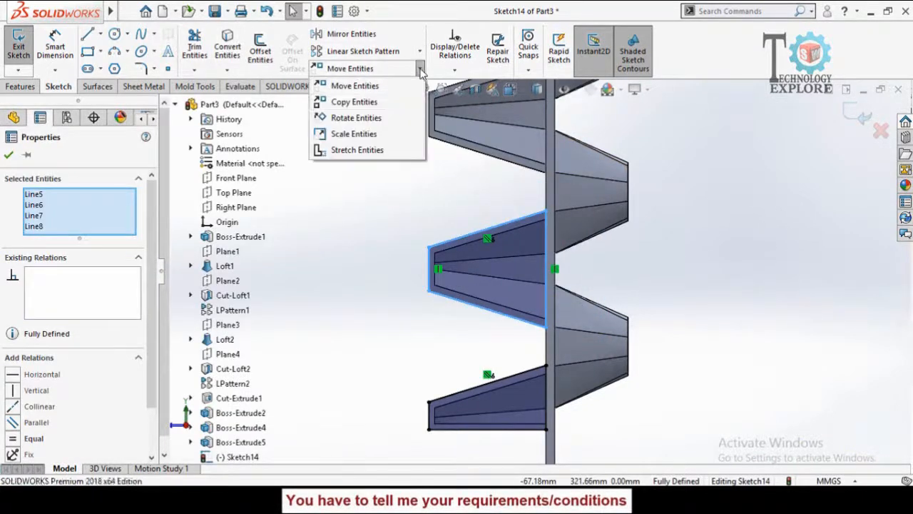
left_click(335, 102)
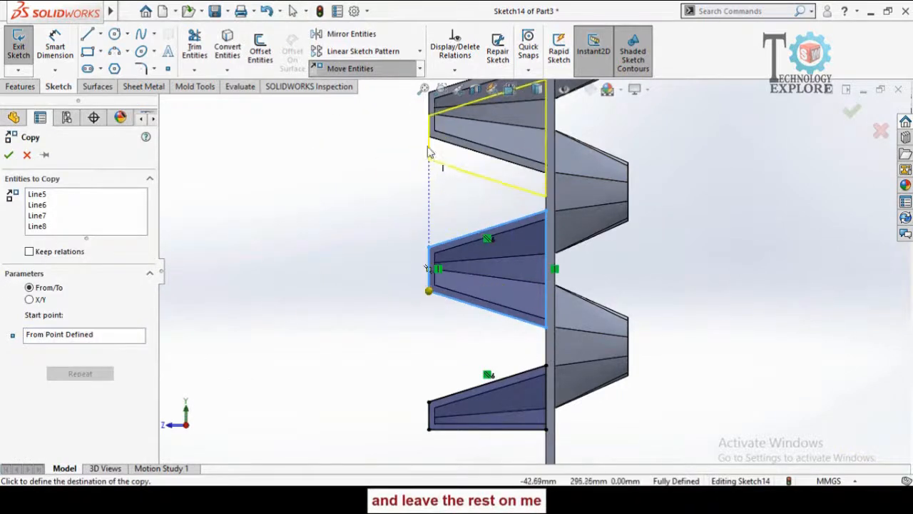
left_click(430, 137)
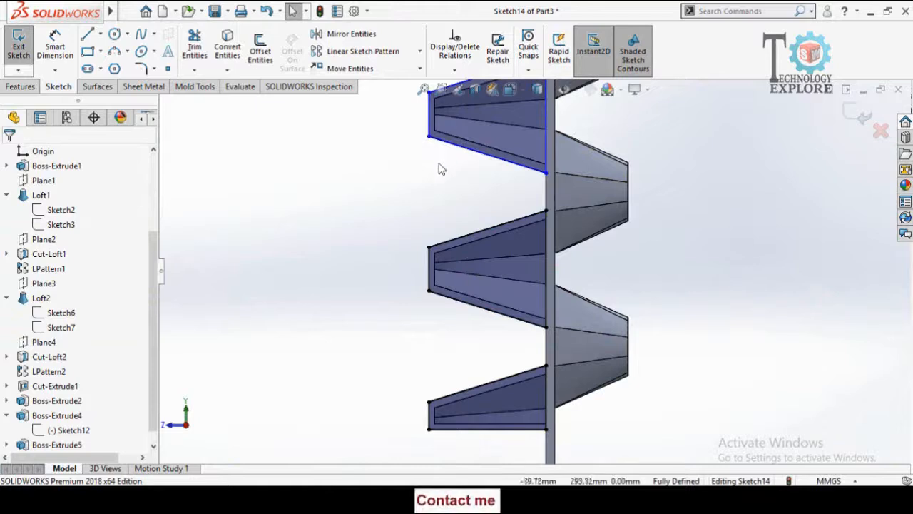
Copy the second loft's outline onto the fourth loft, placing it from corner to matching corner.
scroll(446, 176, "up", 4)
scroll(573, 277, "down", 2)
left_click_drag(362, 214, 580, 308)
left_click(419, 68)
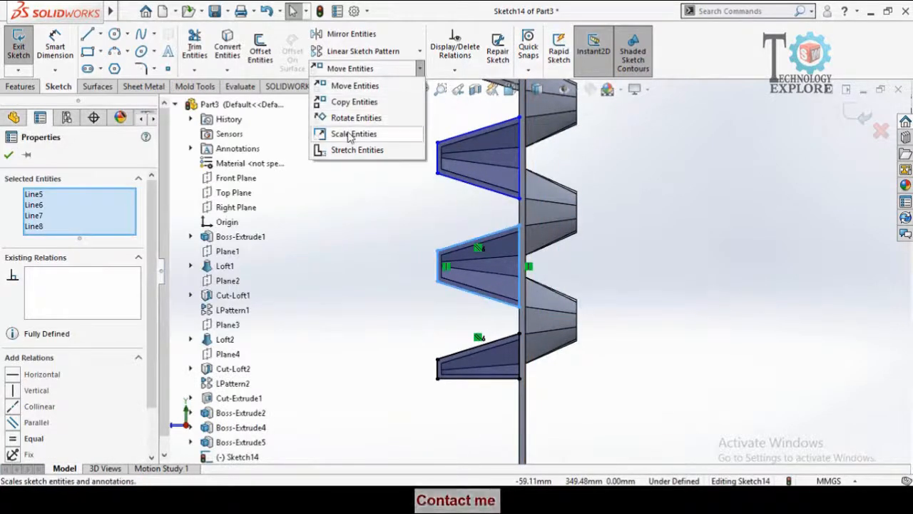
left_click(353, 102)
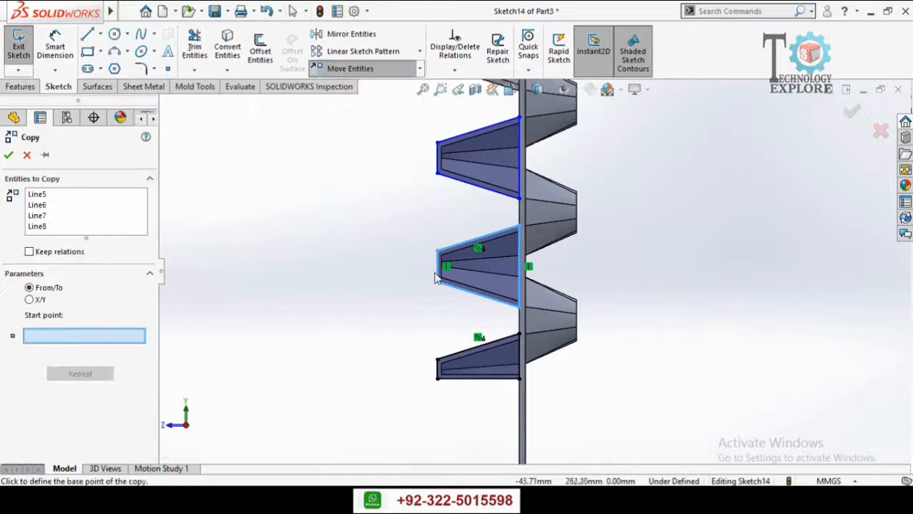
scroll(489, 179, "down", 3)
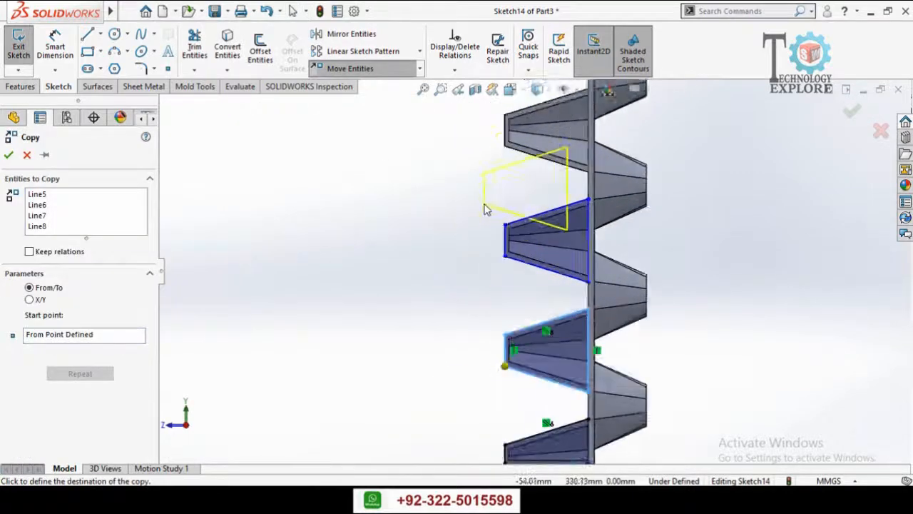
left_click(519, 132)
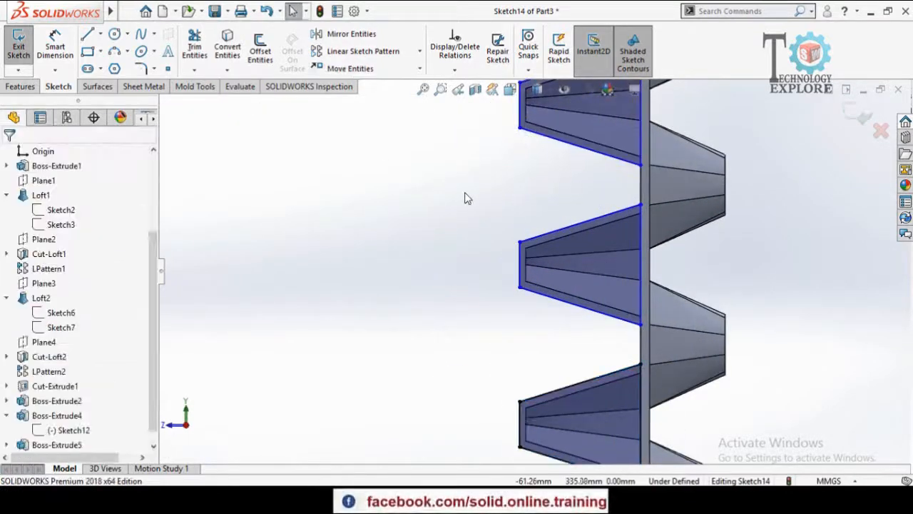
Copy the second loft's outline onto the fifth loft, the last full-width one in the row.
scroll(465, 201, "up", 3)
scroll(504, 310, "down", 1)
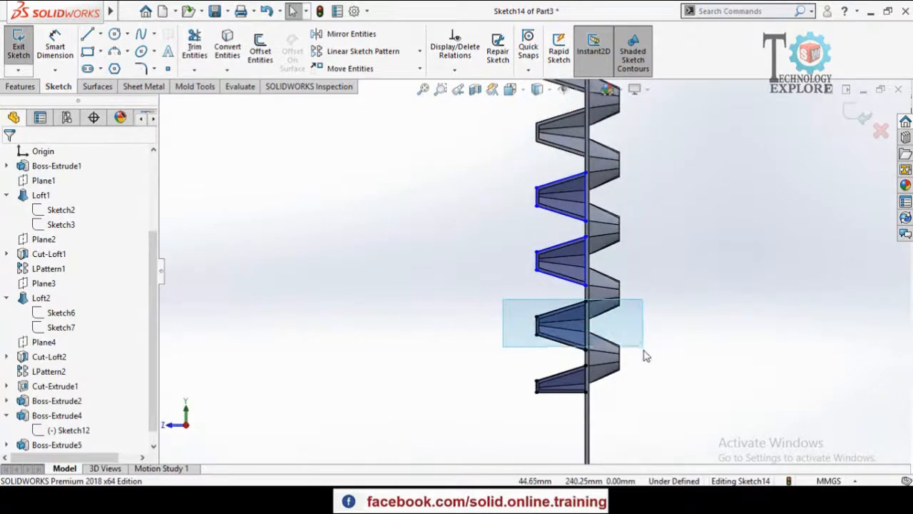
left_click_drag(642, 357, 641, 357)
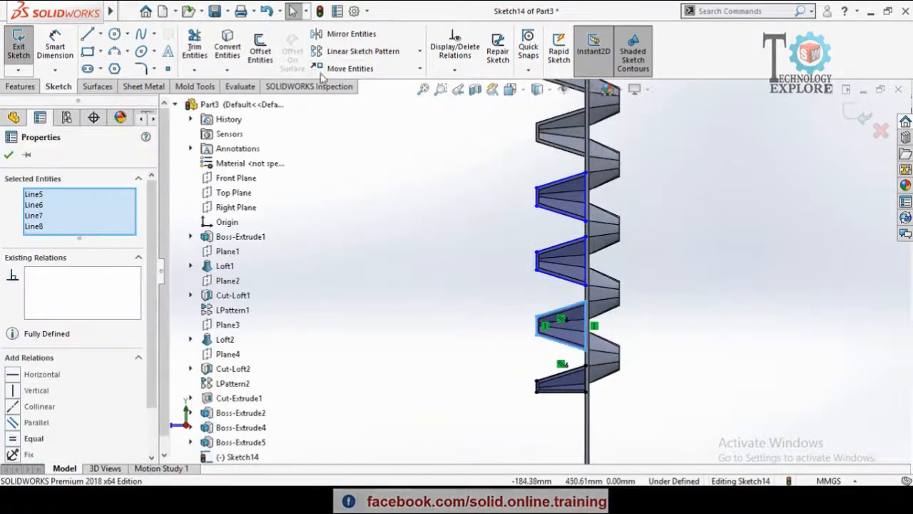
left_click(420, 69)
left_click(353, 102)
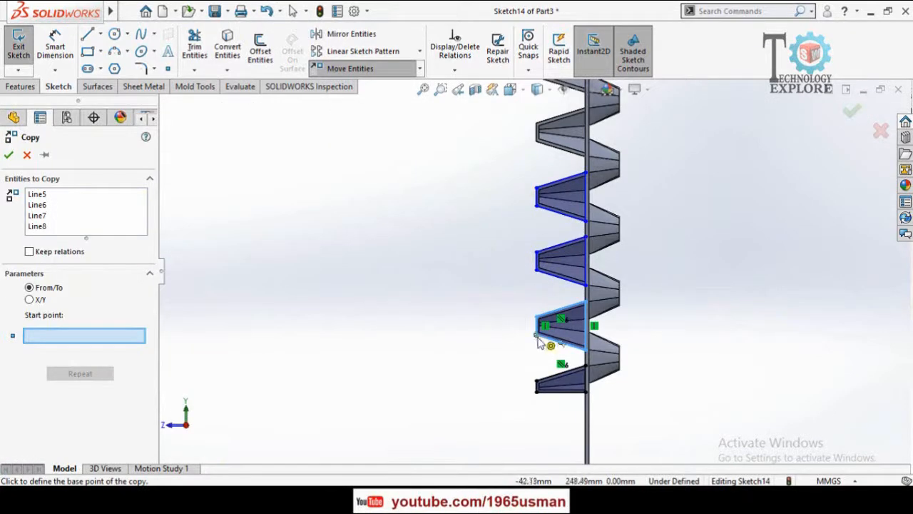
scroll(503, 292, "up", 3)
scroll(525, 243, "down", 8)
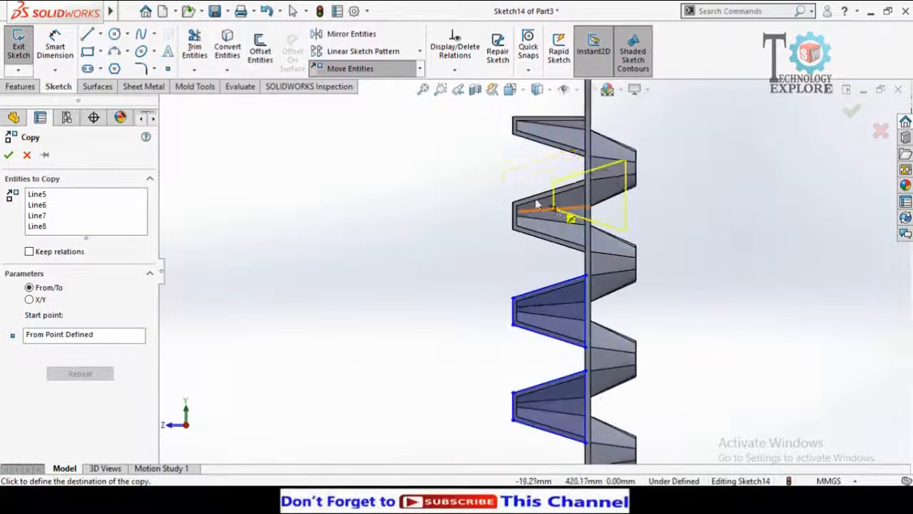
left_click(536, 259)
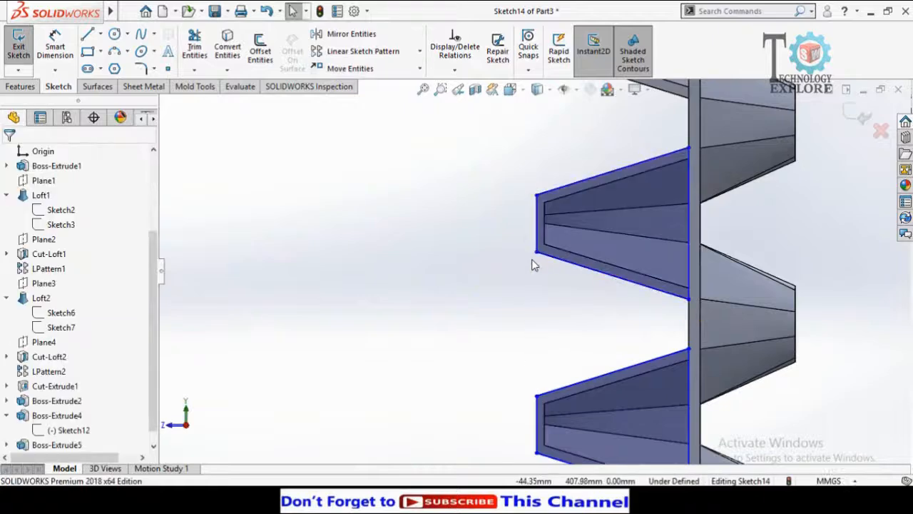
Trace a closed line outline around the half-width cut face of the last loft at the row's far end.
scroll(539, 260, "up", 2)
scroll(627, 114, "down", 5)
scroll(542, 210, "up", 2)
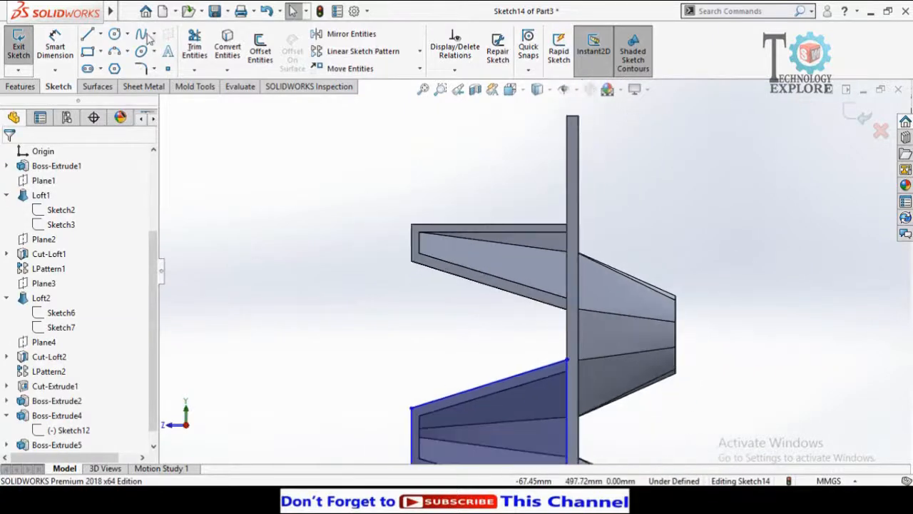
left_click(87, 34)
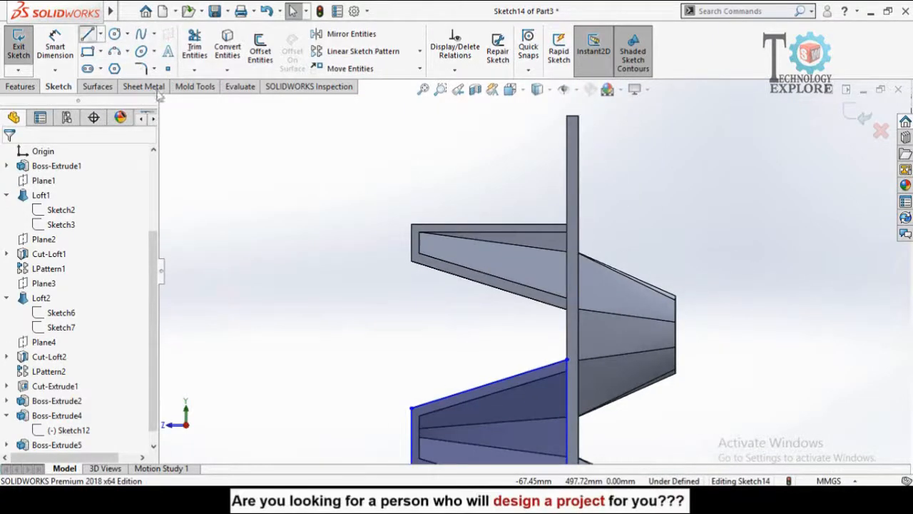
left_click(561, 226)
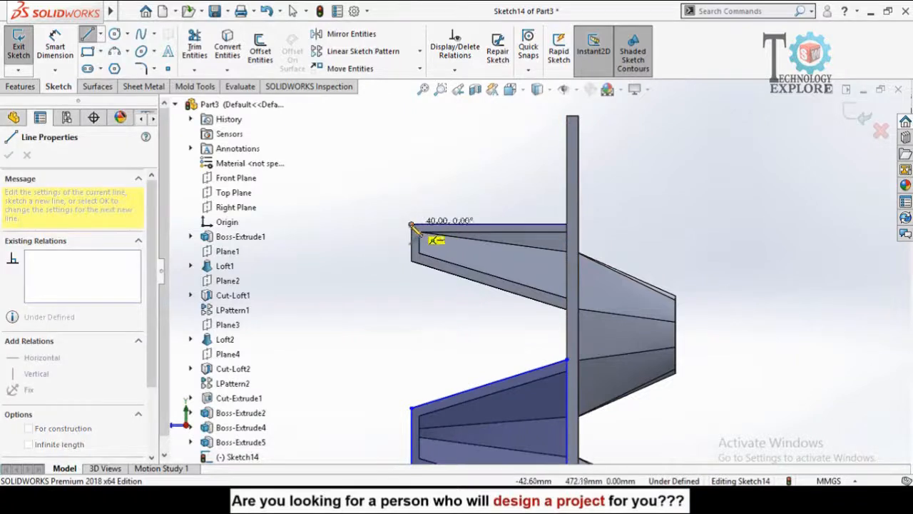
left_click(410, 261)
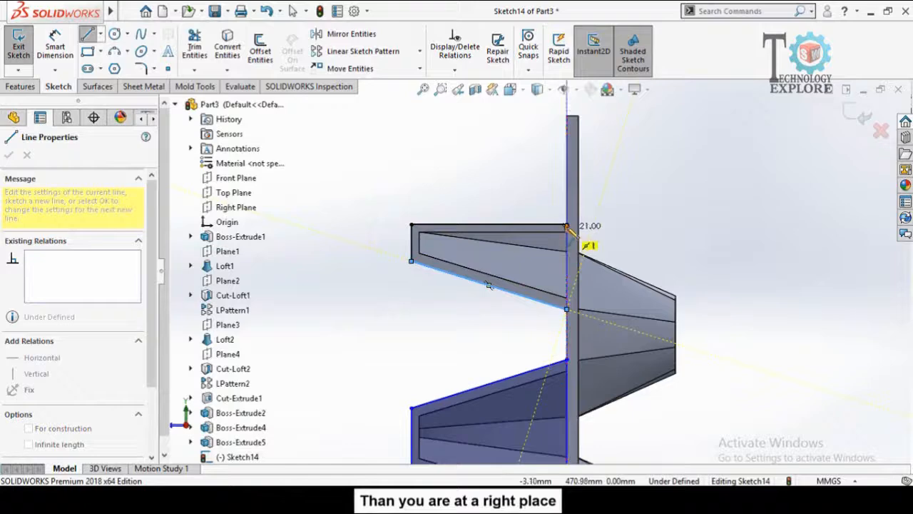
left_click(566, 224)
key("Escape")
scroll(535, 270, "up", 3)
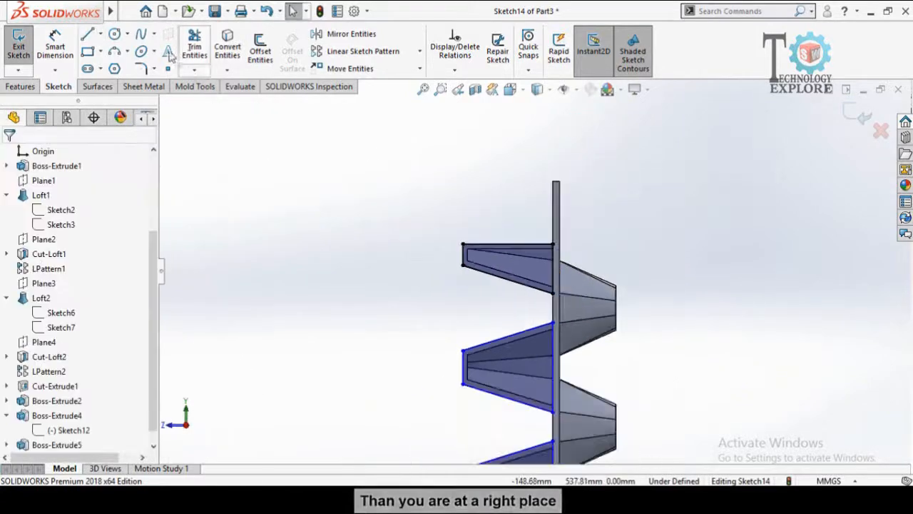
Extrude the finished loft outlines on the third side 2 mm to close the cut lofts.
left_click(22, 86)
left_click(44, 55)
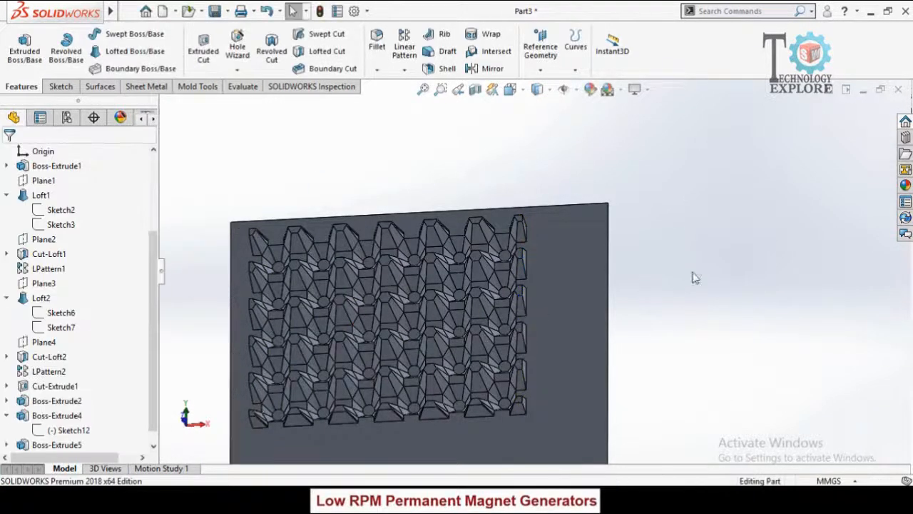
Start a sketch on the cut rim face of a loft along the opposite, still open side of the pattern.
scroll(435, 326, "down", 2)
middle_click_drag(436, 326, 378, 322)
scroll(569, 300, "up", 5)
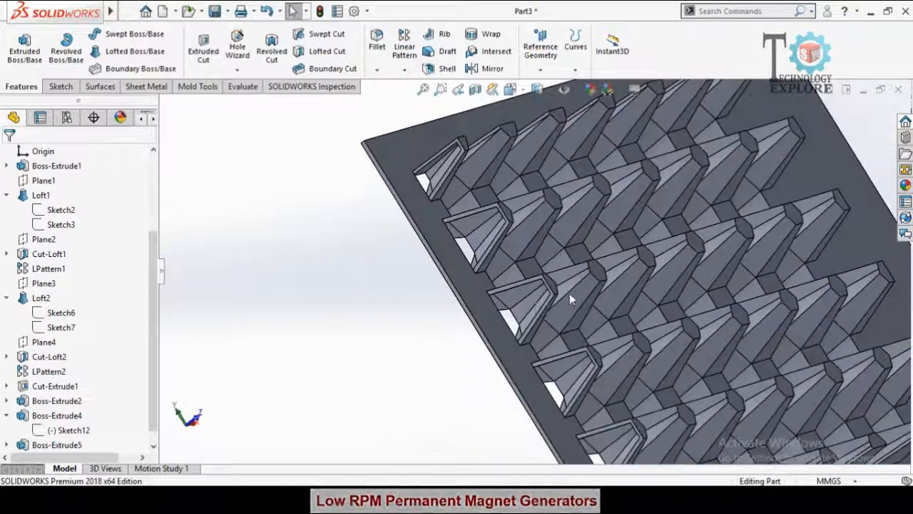
scroll(569, 300, "up", 3)
left_click(441, 283)
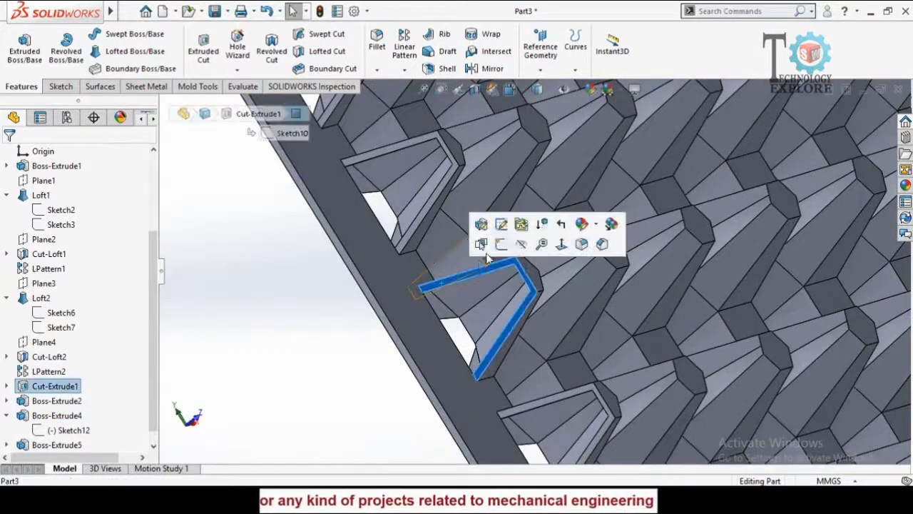
left_click(500, 244)
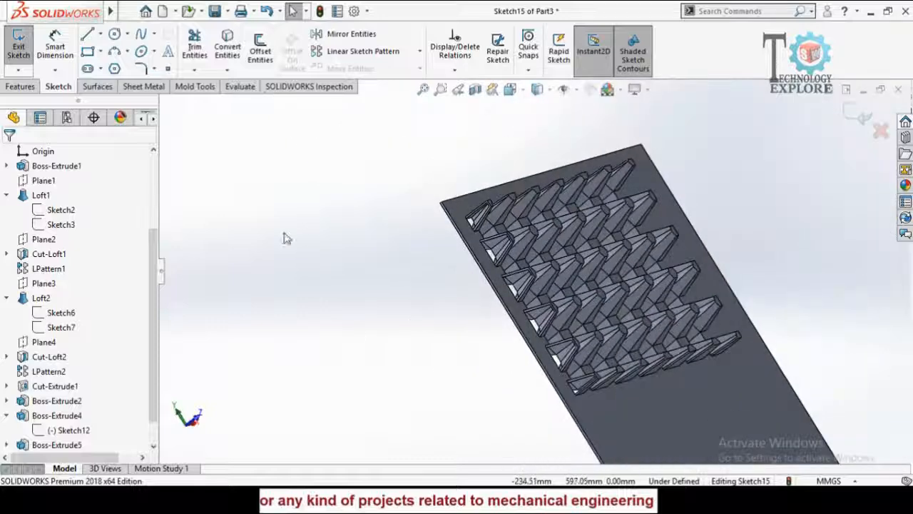
Convert the third side's loft outlines from Sketch14 into the new sketch on the open side.
scroll(2, 344, "down", 1)
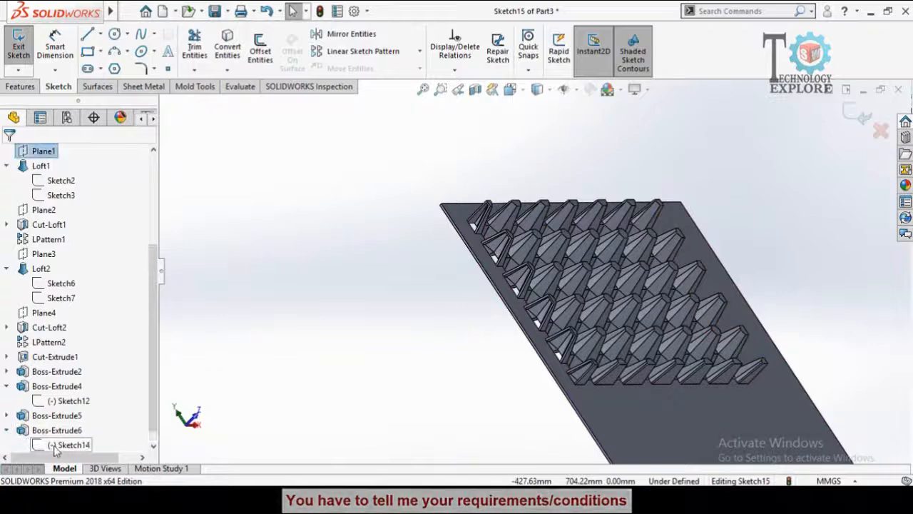
left_click(57, 448)
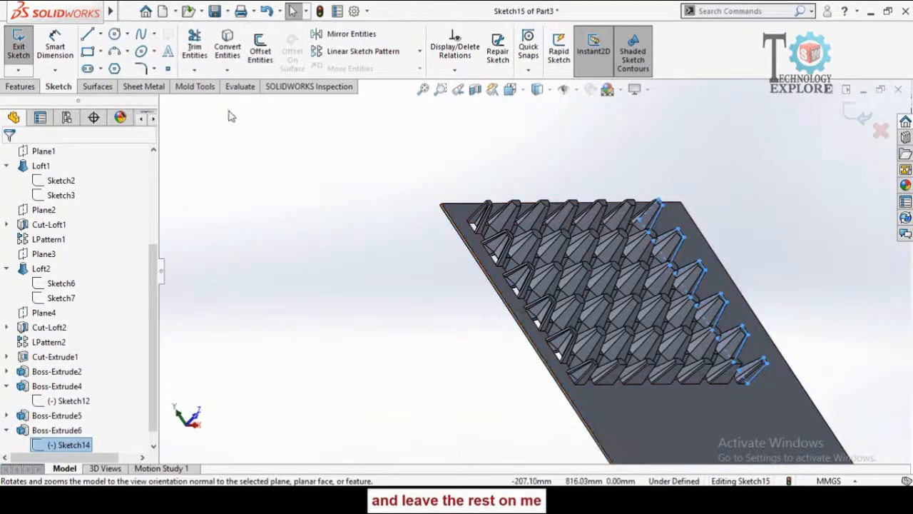
left_click(234, 54)
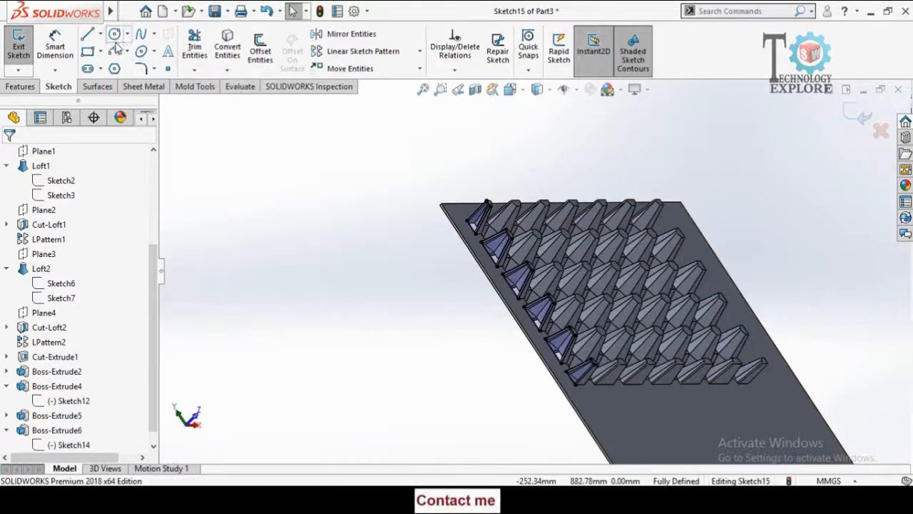
Extrude the converted outlines 2 mm to close the remaining open lofts.
left_click(5, 87)
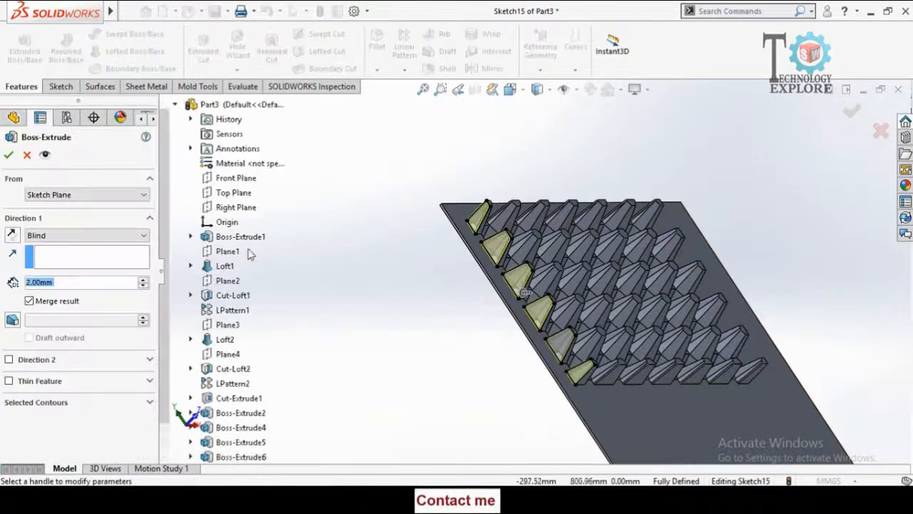
middle_click_drag(434, 315, 488, 319)
scroll(488, 319, "down", 2)
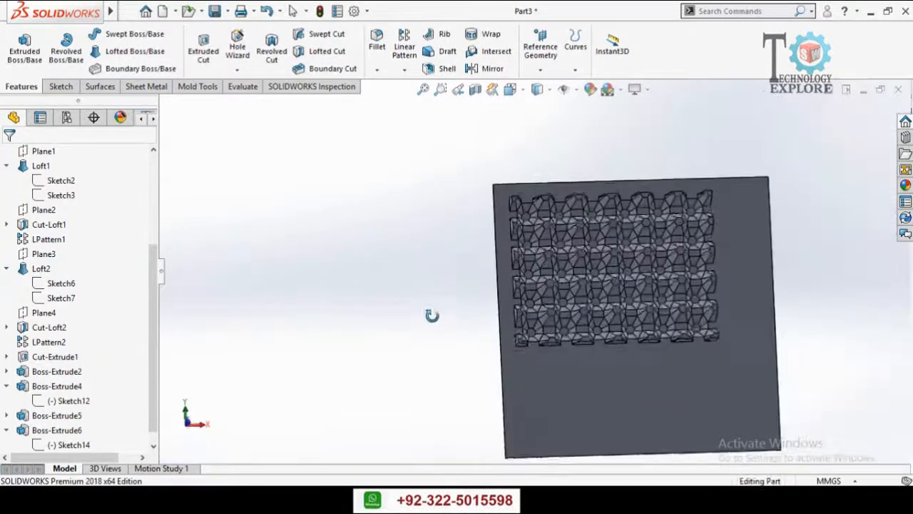
Start a new sketch on the front face of the base plate, viewed face-on.
scroll(575, 393, "down", 3)
left_click(563, 392)
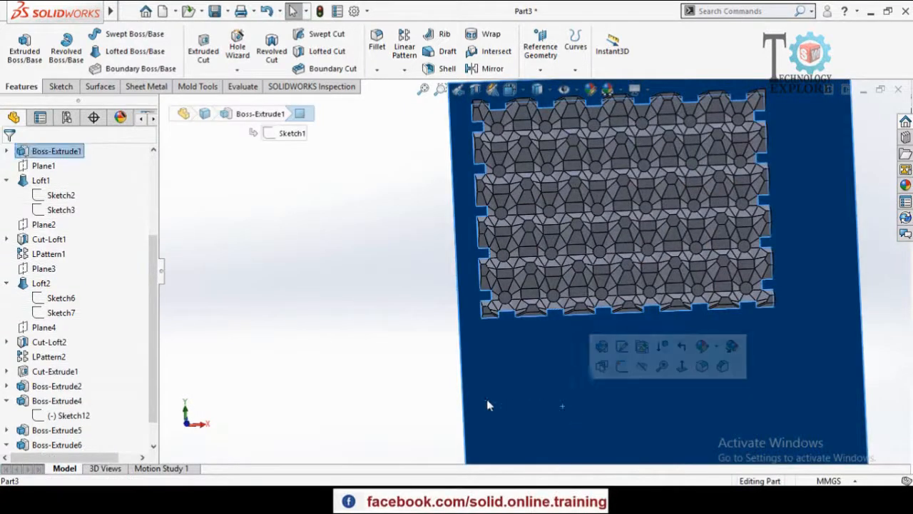
left_click(371, 360)
scroll(578, 362, "up", 2)
left_click(578, 366)
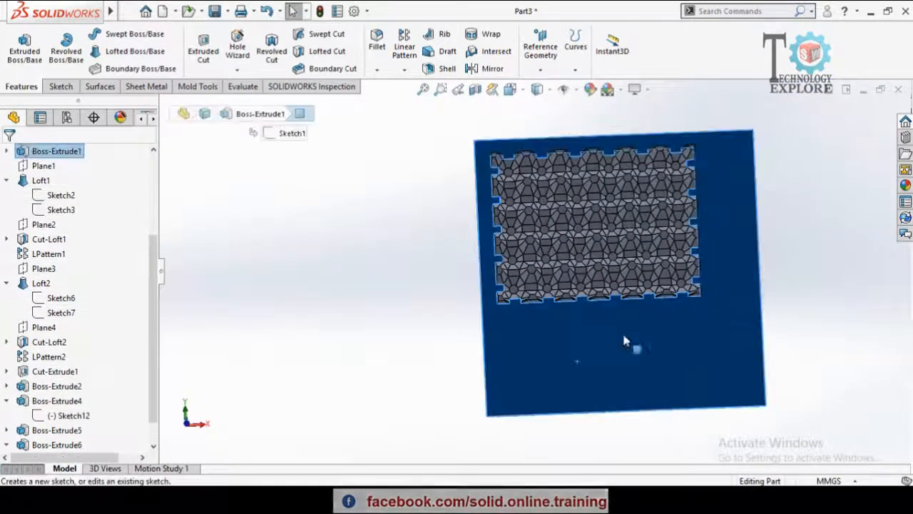
left_click(623, 332)
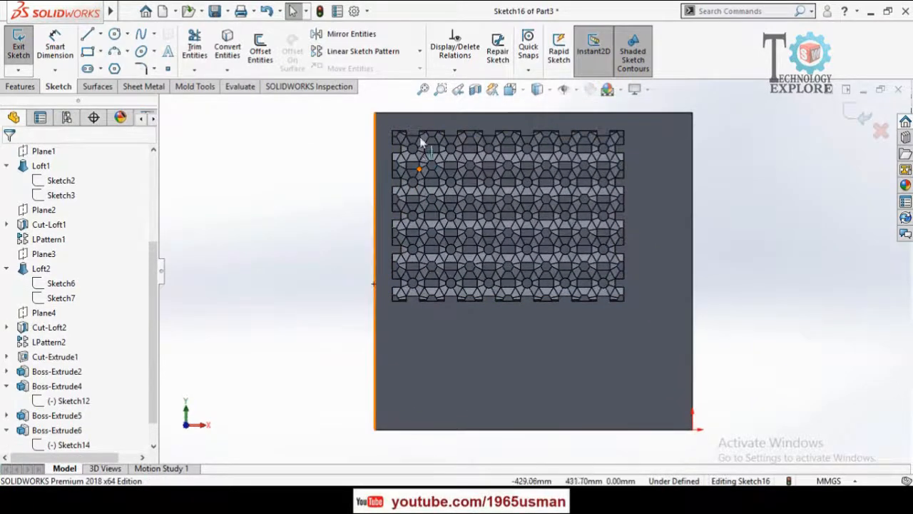
Draw a corner rectangle about 309 mm high on the plate, enclosing the whole loft pattern.
scroll(392, 97, "down", 3)
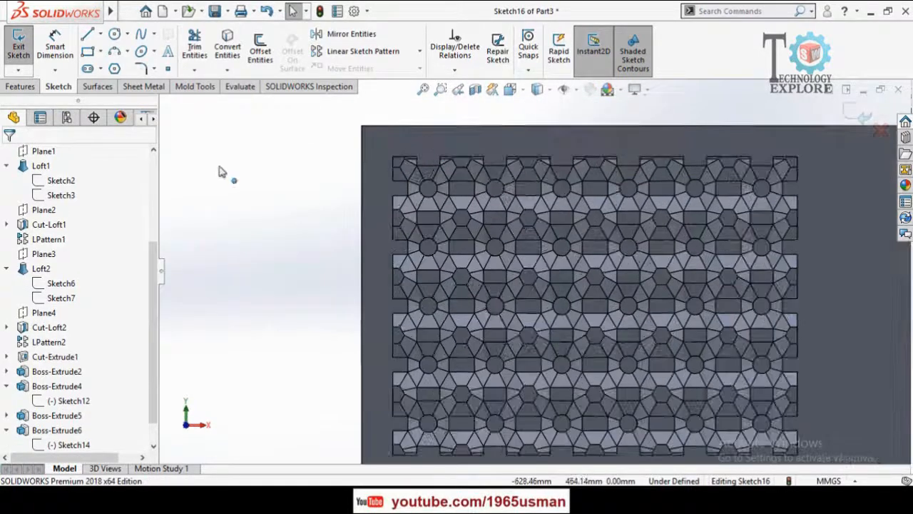
left_click(88, 52)
scroll(428, 192, "up", 3)
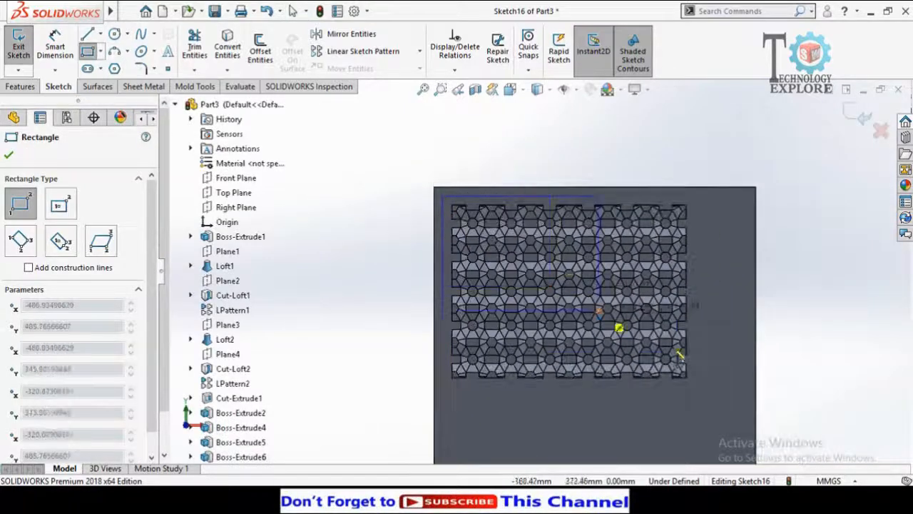
left_click(703, 389)
scroll(592, 349, "down", 2)
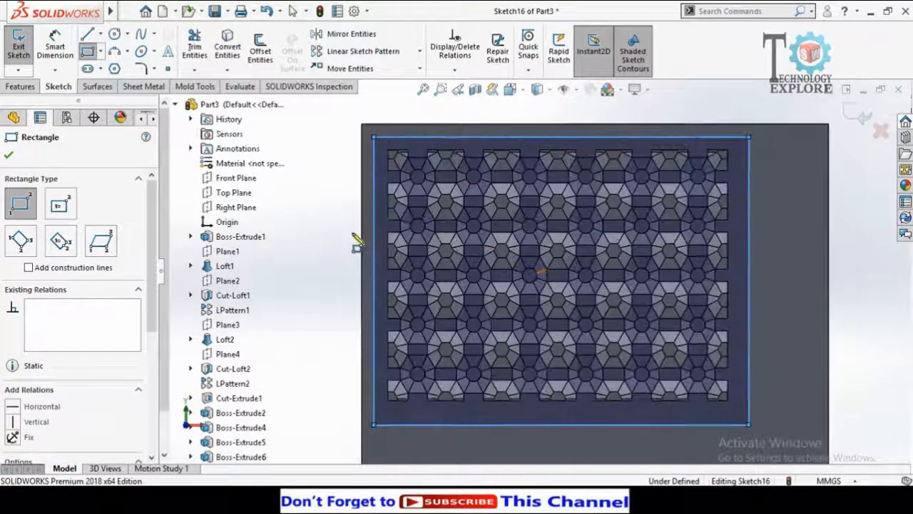
key("Escape")
Dimension the rectangle's left side 20 mm from the loft pattern's left edge.
right_click_drag(325, 284, 321, 198)
scroll(401, 194, "down", 3)
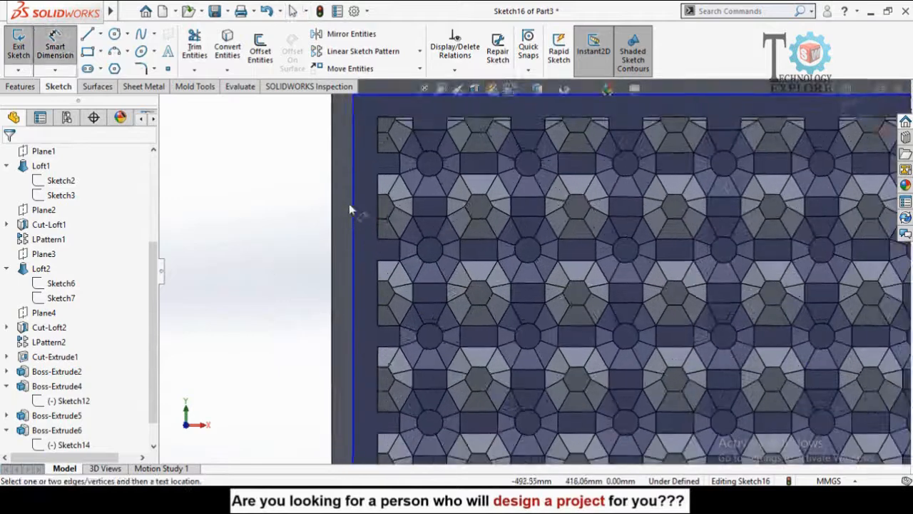
left_click(354, 206)
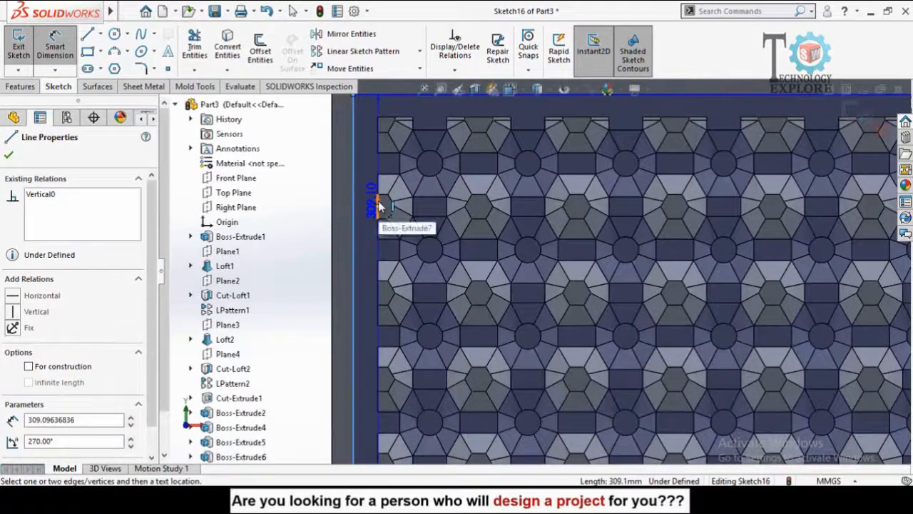
left_click(379, 206)
scroll(310, 242, "up", 2)
scroll(329, 238, "down", 1)
left_click(355, 241)
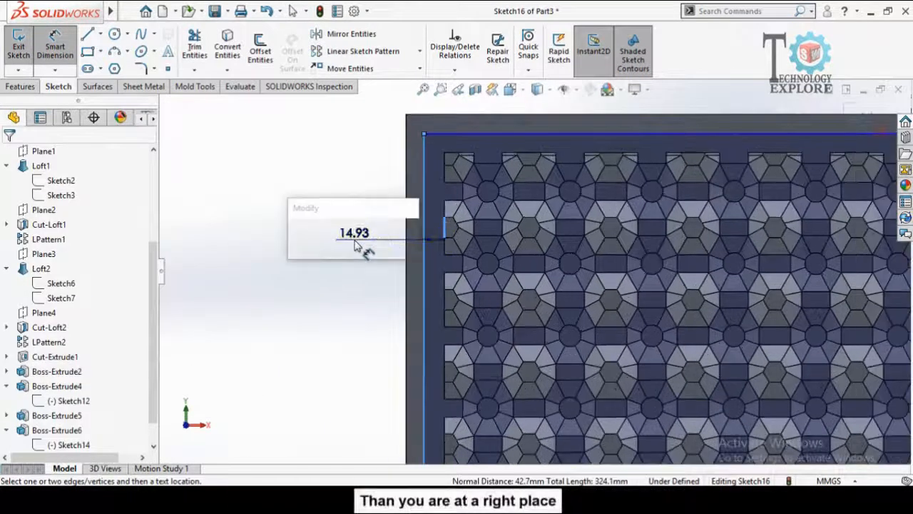
type("20")
key("Return")
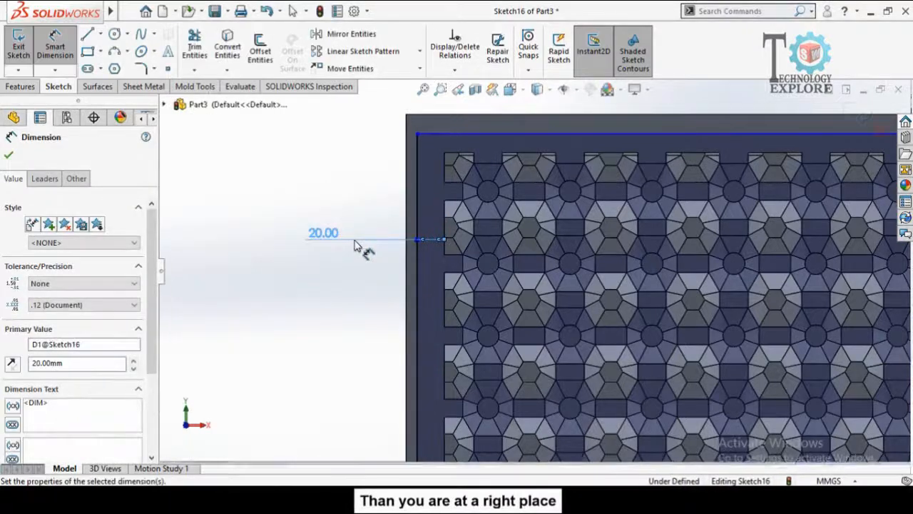
Dimension the rectangle's top side 20 mm from the loft pattern's upper edge.
scroll(493, 152, "down", 3)
left_click(426, 178)
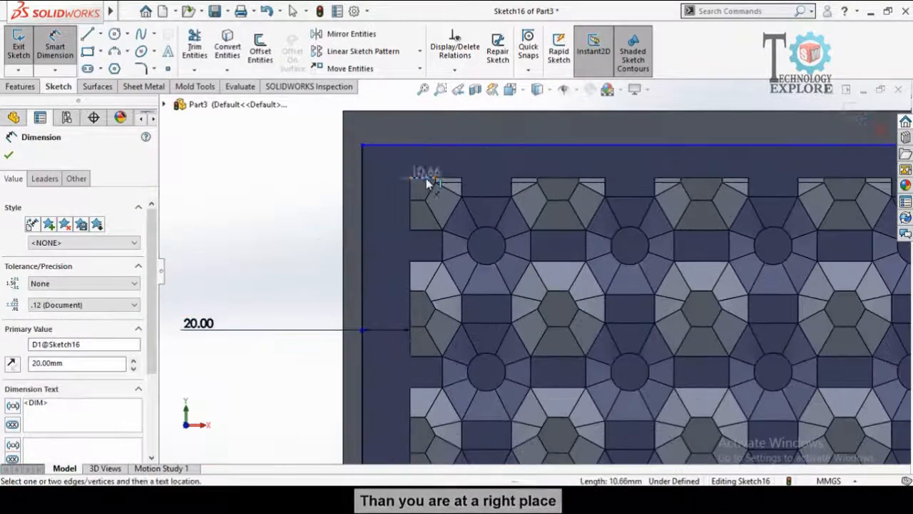
left_click(427, 145)
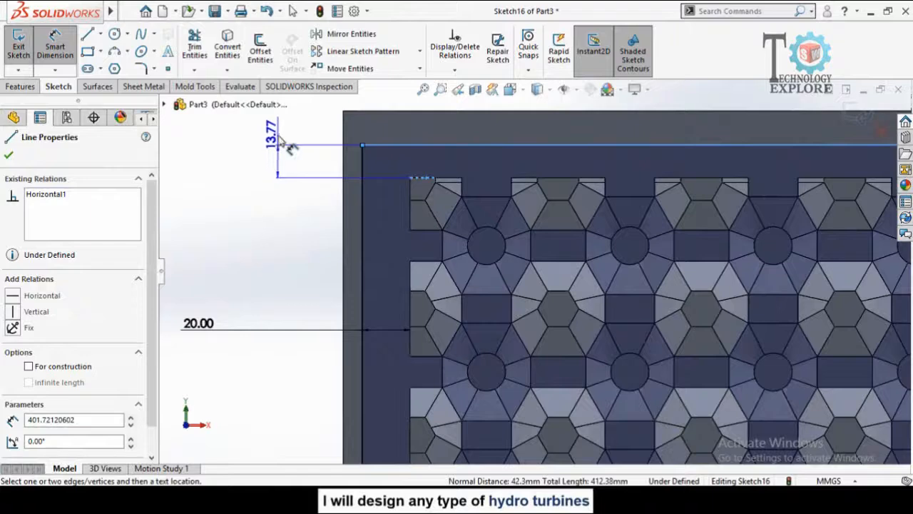
left_click(289, 146)
type("20")
key("Return")
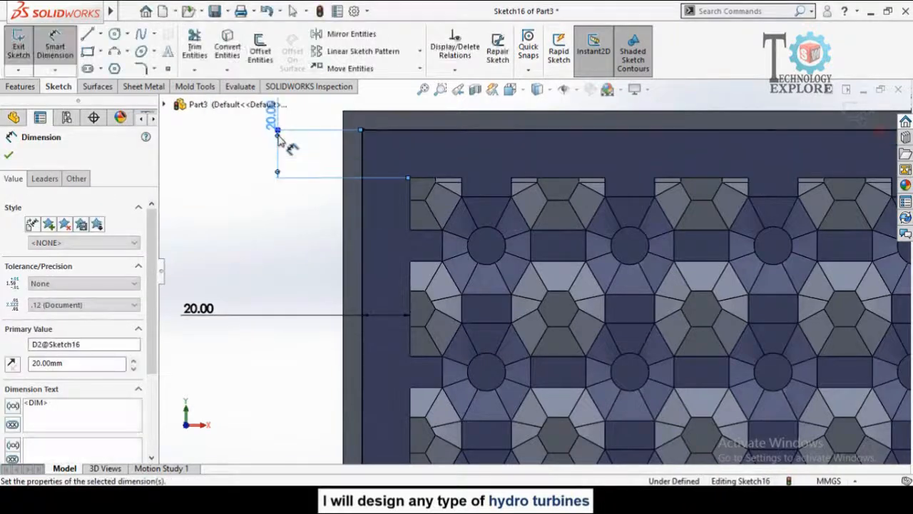
Dimension the rectangle's right side 20 mm from the loft pattern's right edge.
scroll(543, 285, "down", 3)
scroll(781, 251, "down", 3)
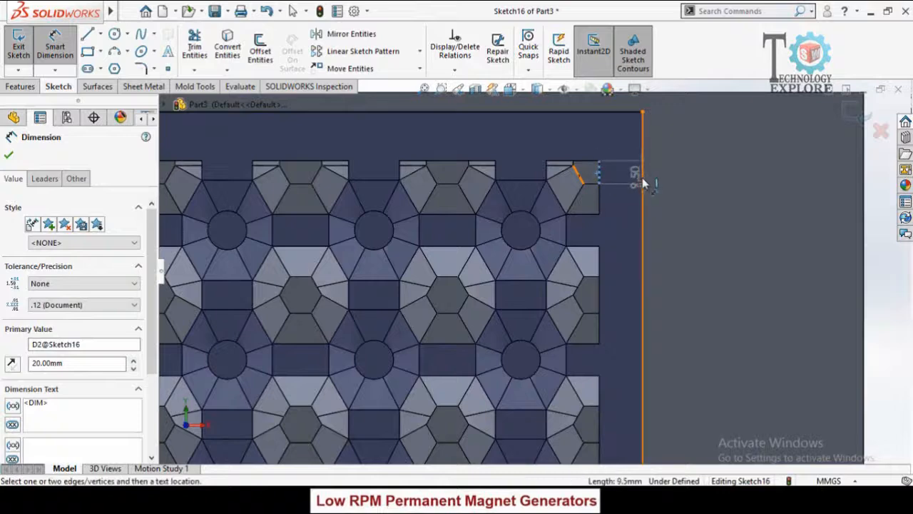
left_click(643, 183)
left_click(738, 184)
type("20")
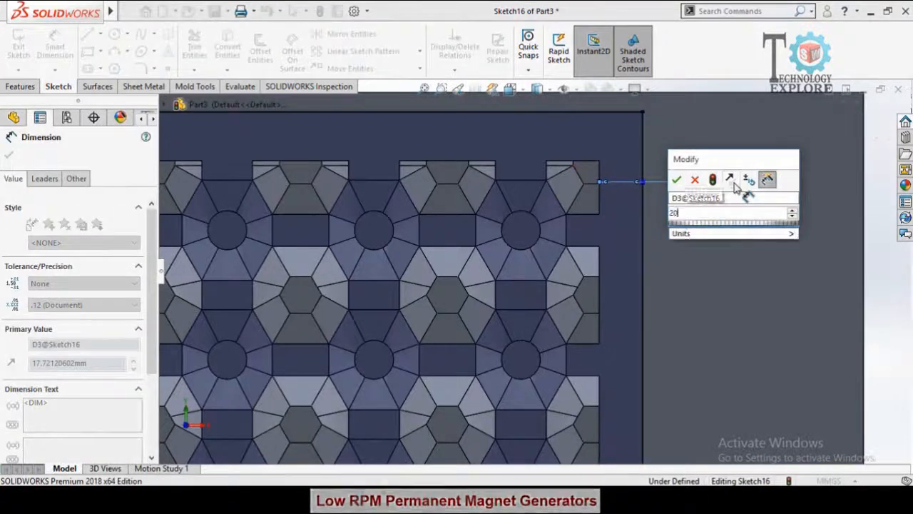
key("Return")
Dimension the rectangle's bottom side 20 mm from the loft pattern's lower edge.
scroll(611, 329, "up", 5)
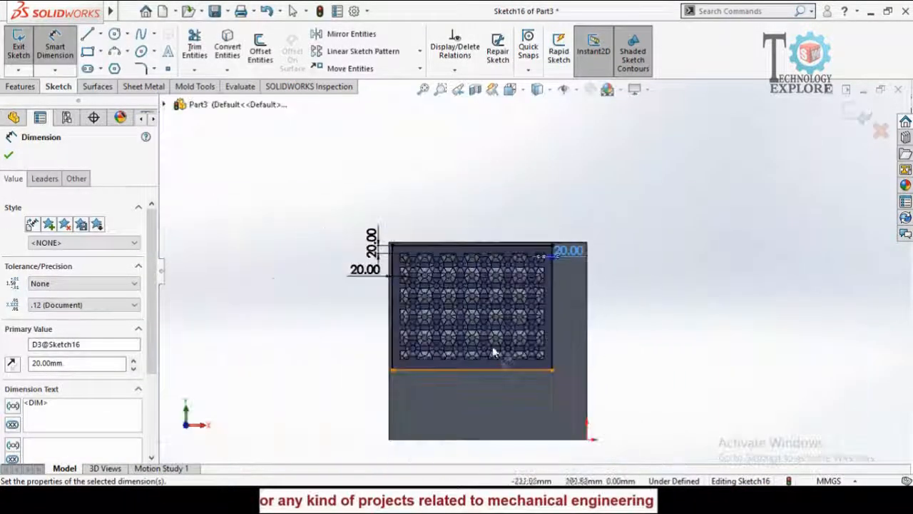
scroll(494, 352, "down", 3)
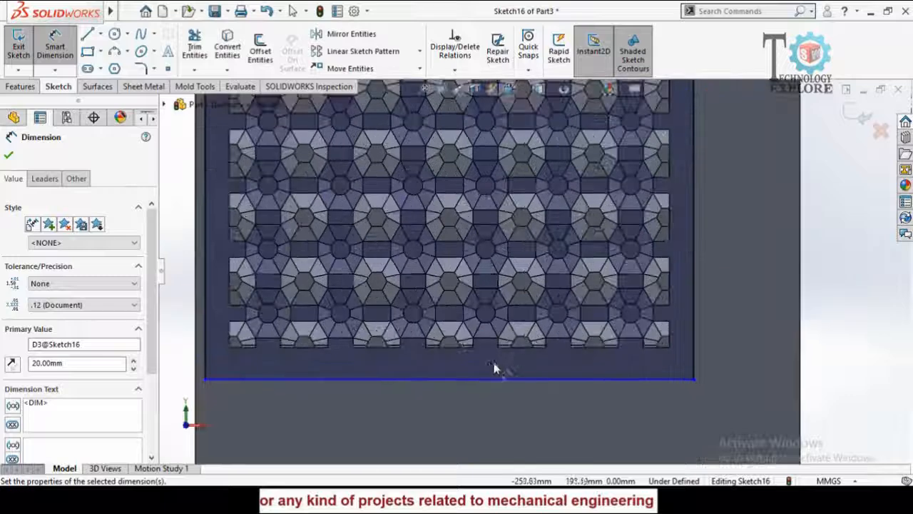
left_click(451, 381)
left_click(420, 413)
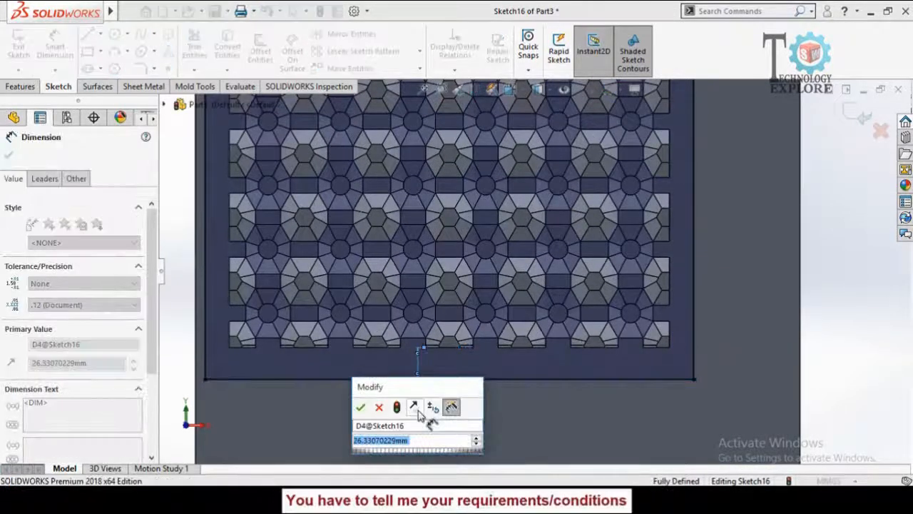
type("20")
key("Return")
key("Escape")
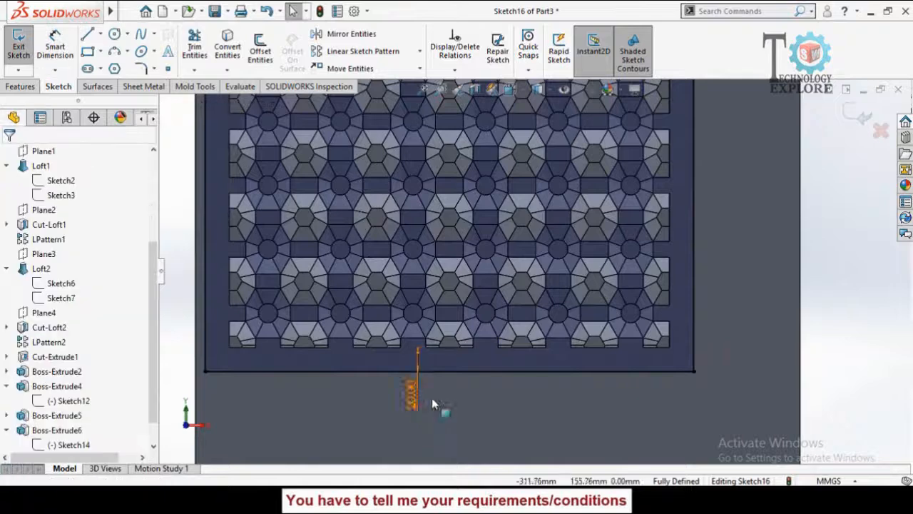
Draw a second, larger corner rectangle that encloses the entire base plate with clearance on every side.
scroll(462, 302, "up", 3)
scroll(485, 208, "down", 2)
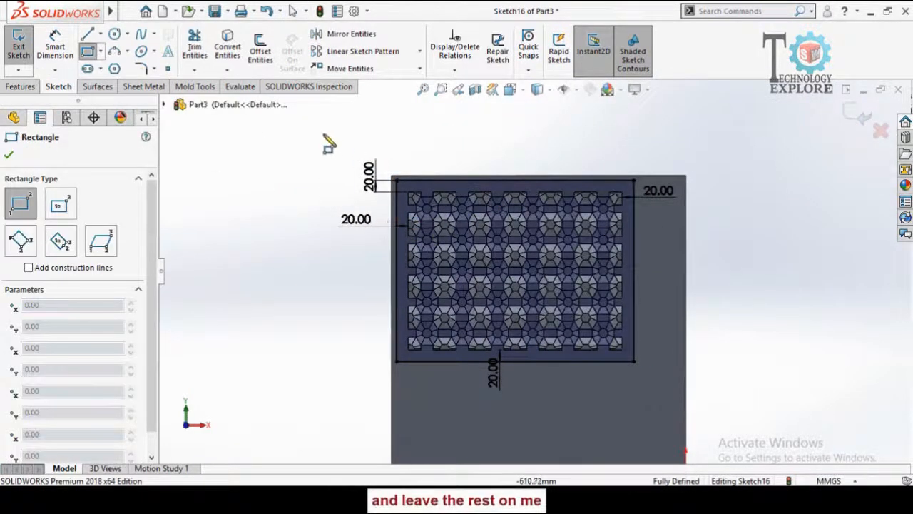
scroll(535, 270, "up", 4)
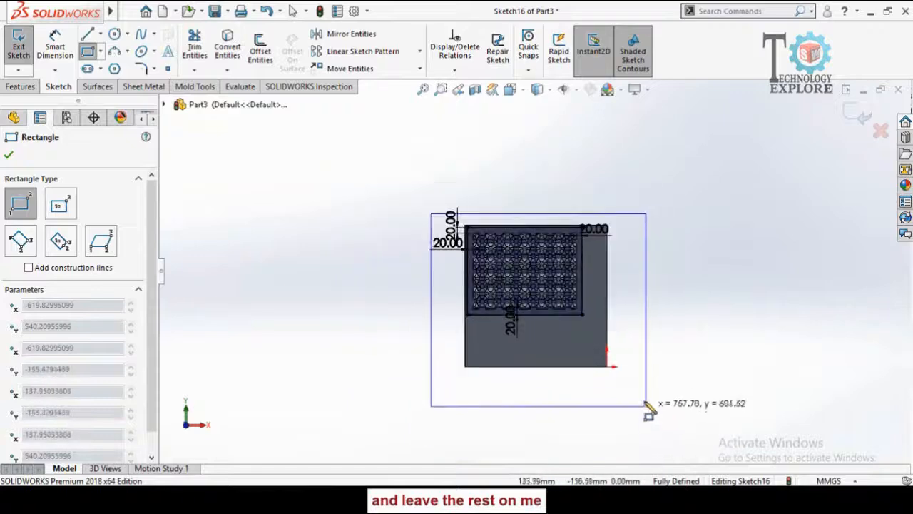
left_click(634, 389)
scroll(601, 333, "down", 2)
scroll(631, 328, "up", 2)
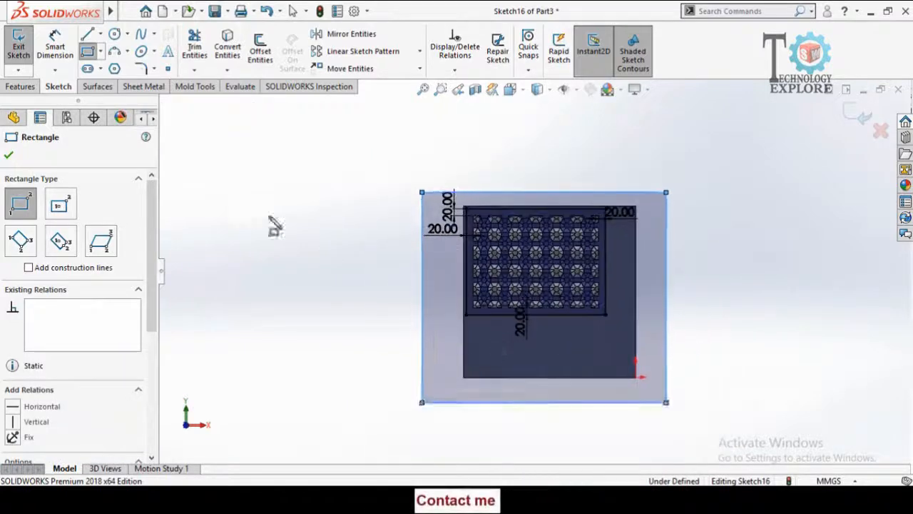
key("Escape")
Cut-extrude the area between the two rectangles, trimming the plate to the border around the loft pattern.
left_click(21, 87)
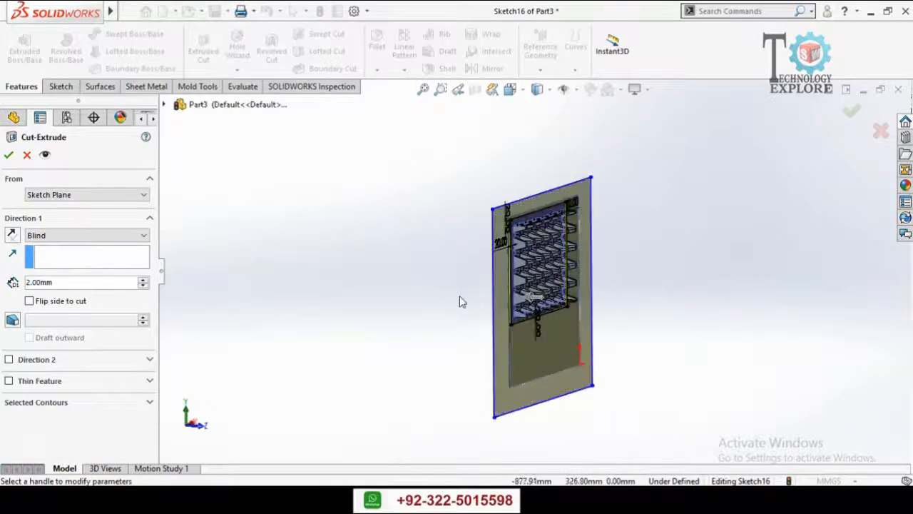
left_click_drag(532, 300, 449, 295)
mouse_move(449, 295)
middle_mouse_down()
mouse_move(265, 271)
mouse_move(291, 240)
mouse_move(289, 258)
mouse_move(254, 267)
middle_mouse_up()
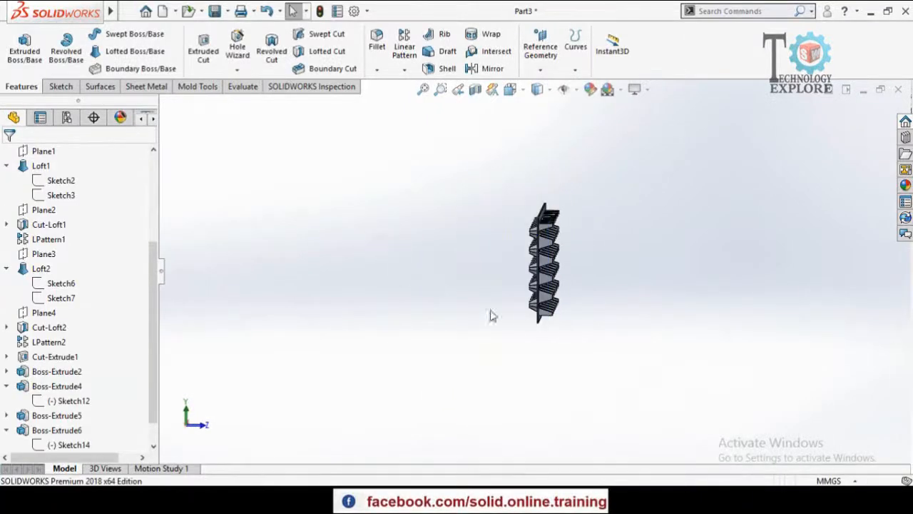
middle_click_drag(491, 316, 418, 230)
scroll(644, 305, "down", 3)
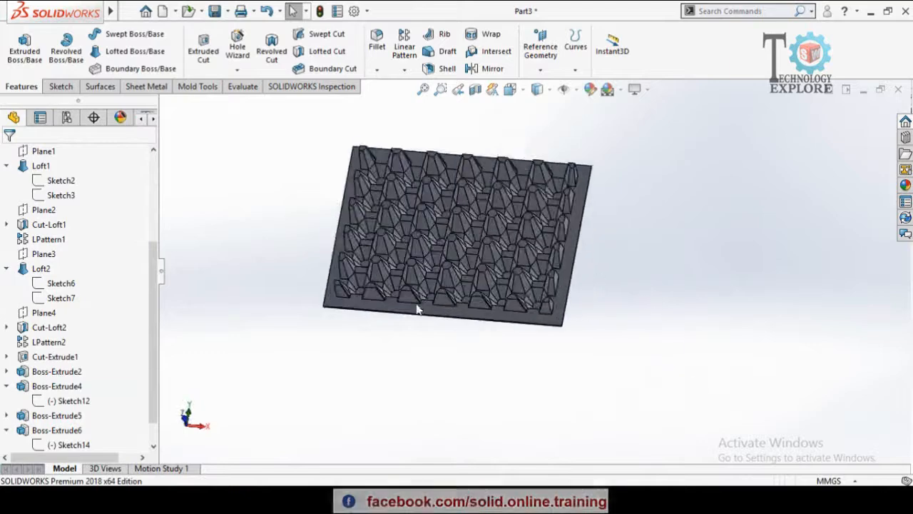
middle_click_drag(418, 310, 440, 316)
scroll(440, 316, "down", 1)
scroll(440, 318, "down", 2)
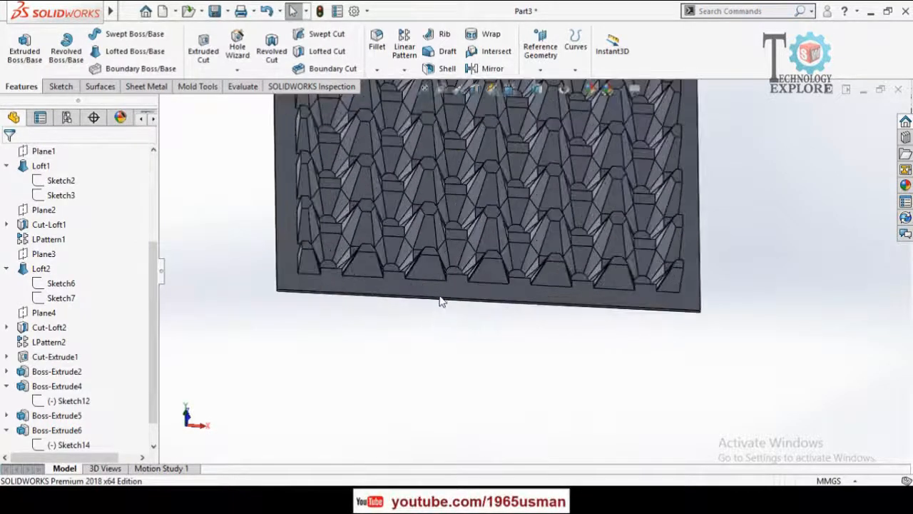
Sketch a corner rectangle on the base plate's face, matching the plate's outer outline from corner to corner.
left_click(451, 291)
left_click(502, 248)
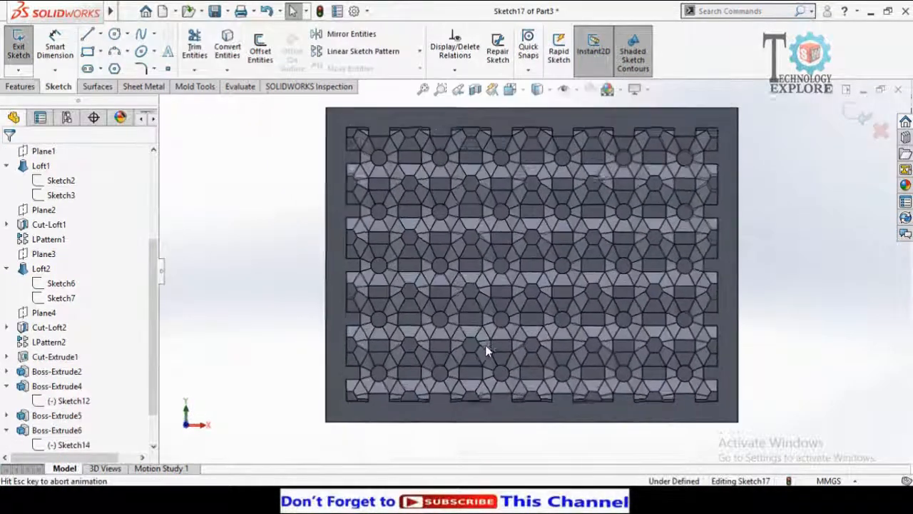
left_click(88, 52)
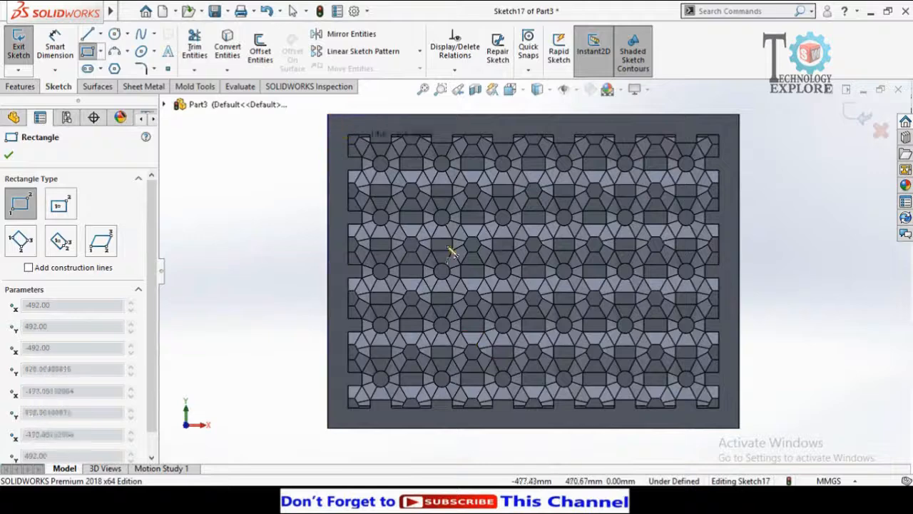
left_click(739, 428)
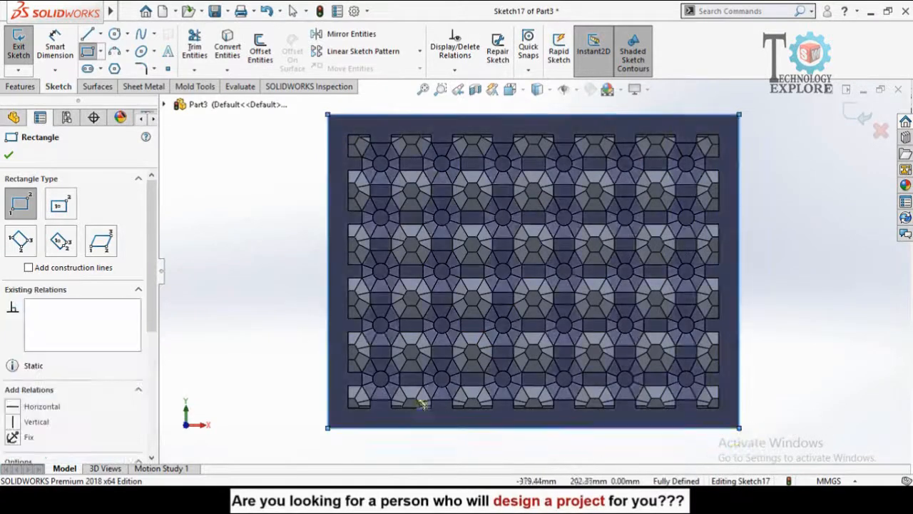
Set up a boss extrusion of the rectangle, reversed to the plate's underside, Up To Surface at the end face of a recessed loft.
scroll(346, 344, "up", 3)
middle_click_drag(347, 345, 328, 147)
left_click(9, 89)
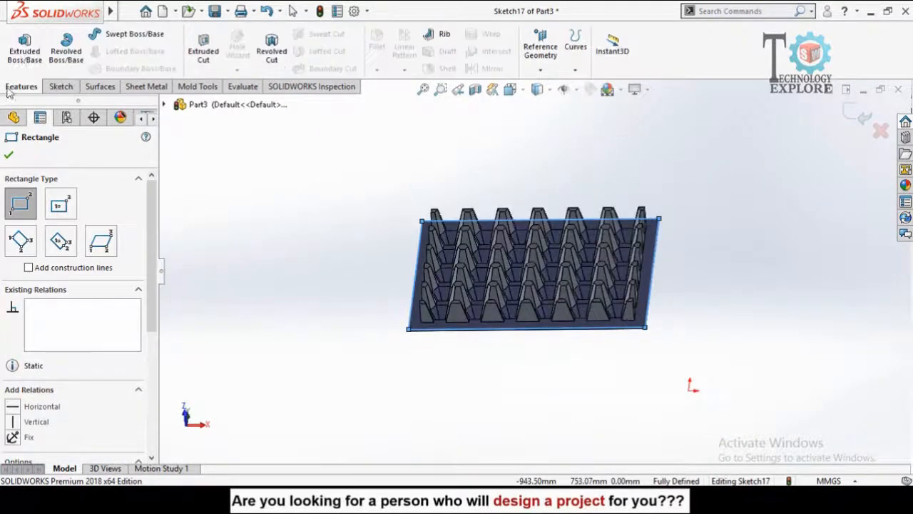
left_click(25, 48)
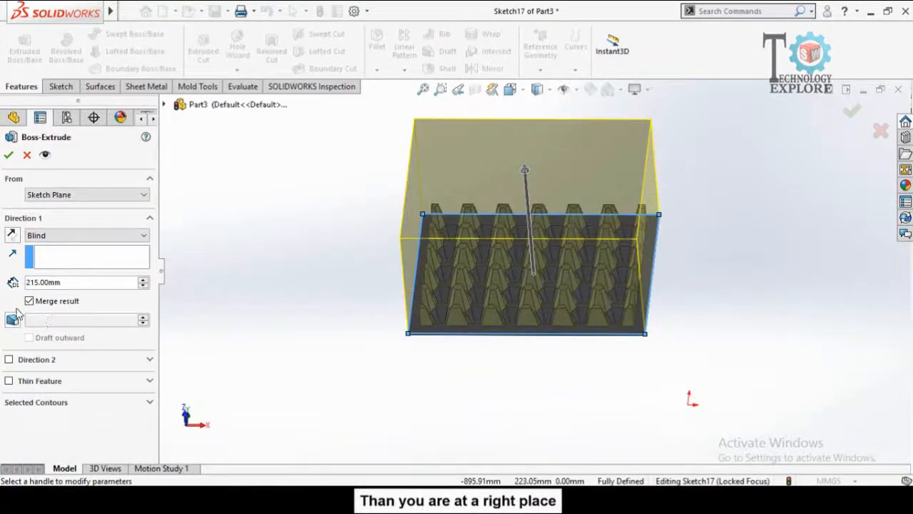
left_click(14, 236)
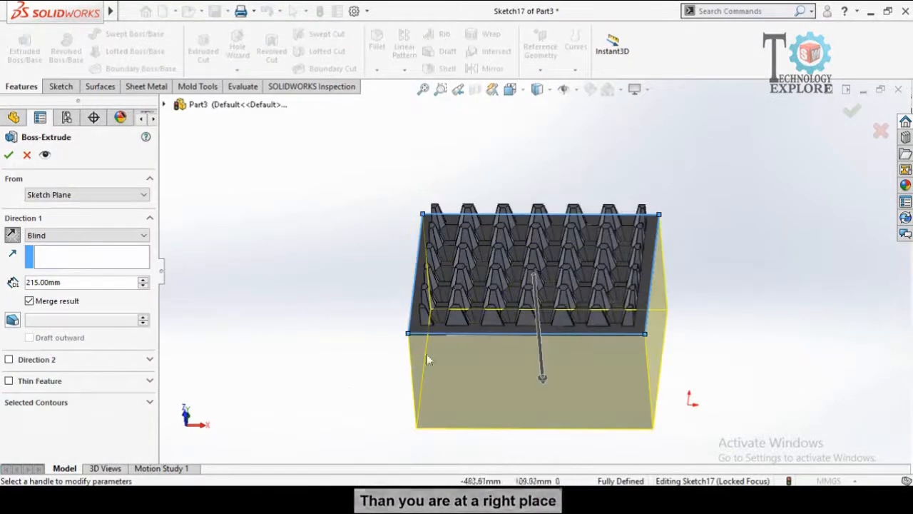
scroll(404, 371, "down", 2)
middle_click_drag(312, 400, 342, 385)
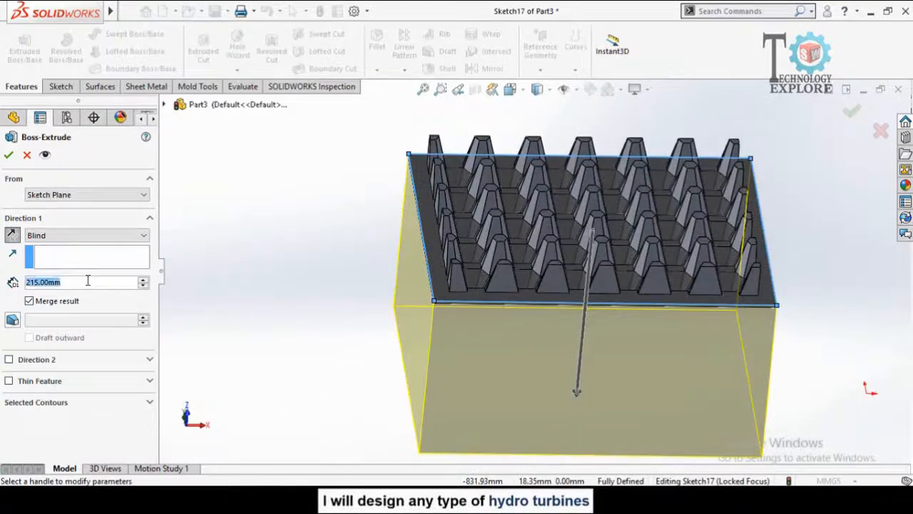
middle_click_drag(340, 353, 358, 185)
scroll(477, 221, "down", 3)
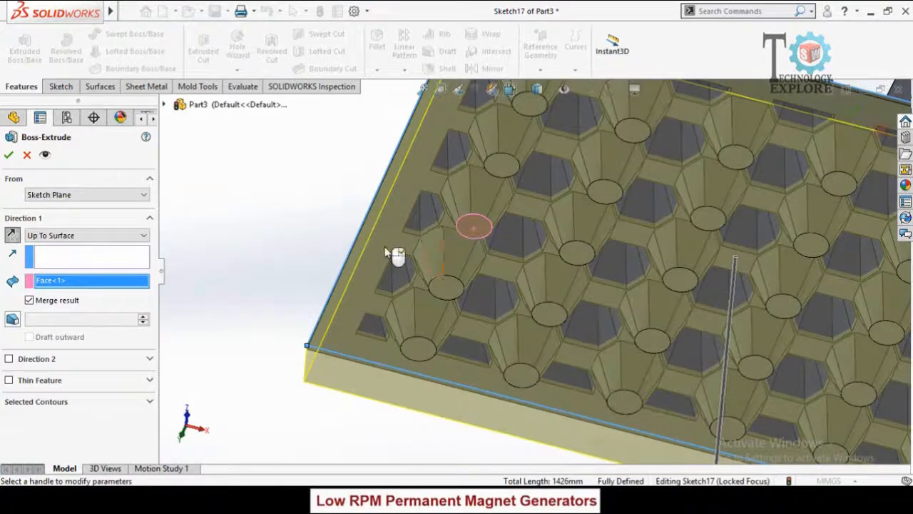
Make the extrusion a one-direction thin feature with 3 mm wall thickness and create the rim.
scroll(378, 229, "up", 5)
middle_click_drag(359, 204, 271, 296)
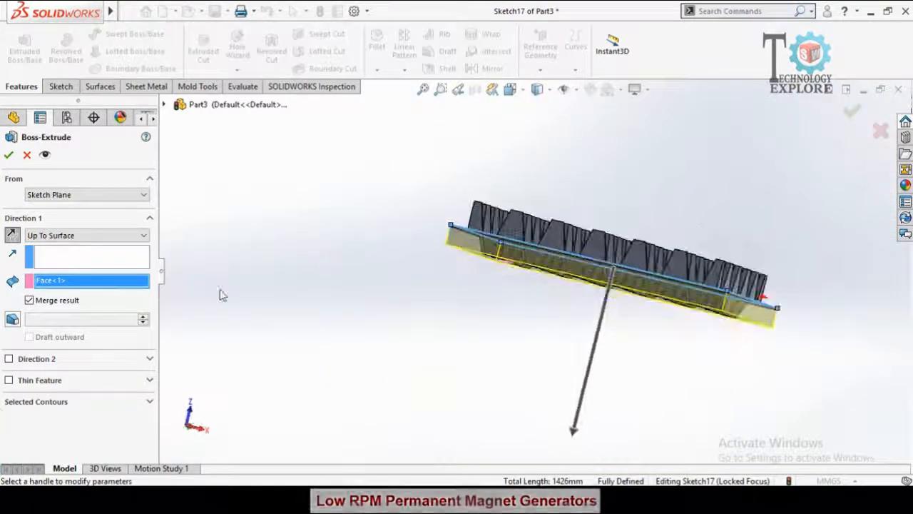
left_click(9, 381)
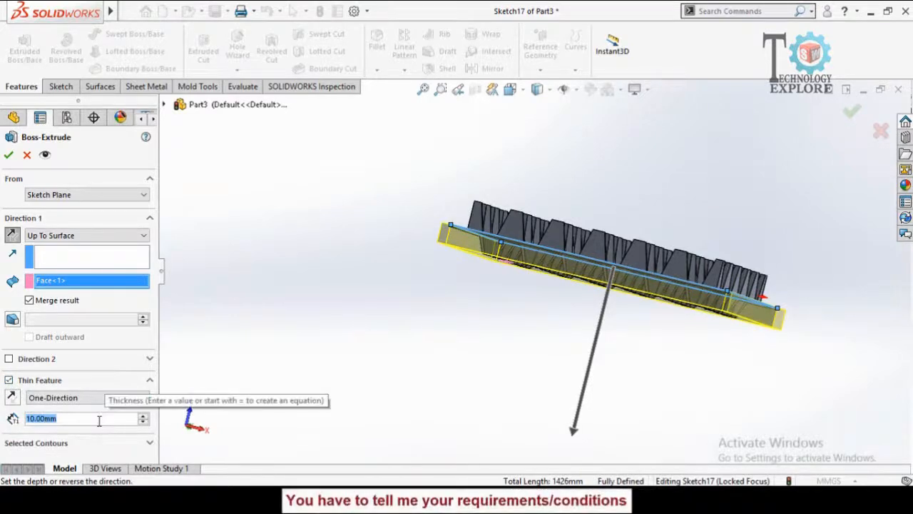
type("3")
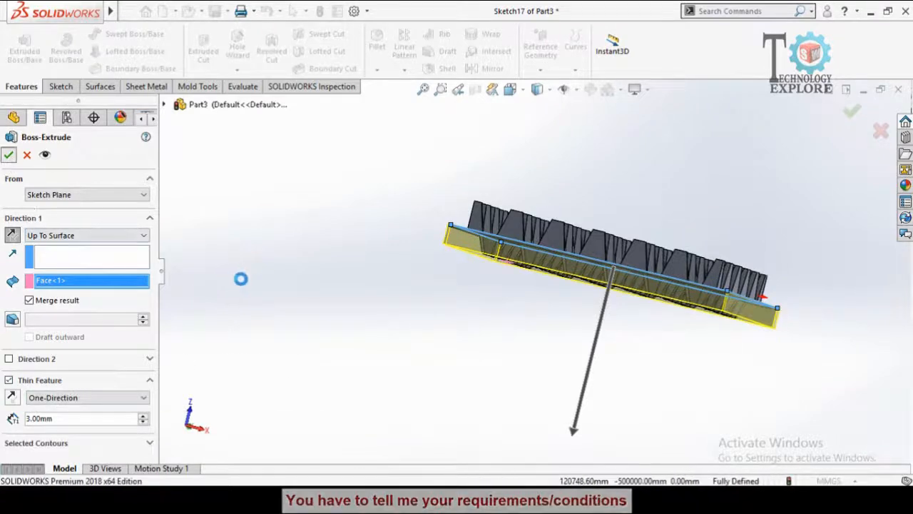
middle_click_drag(286, 300, 588, 269)
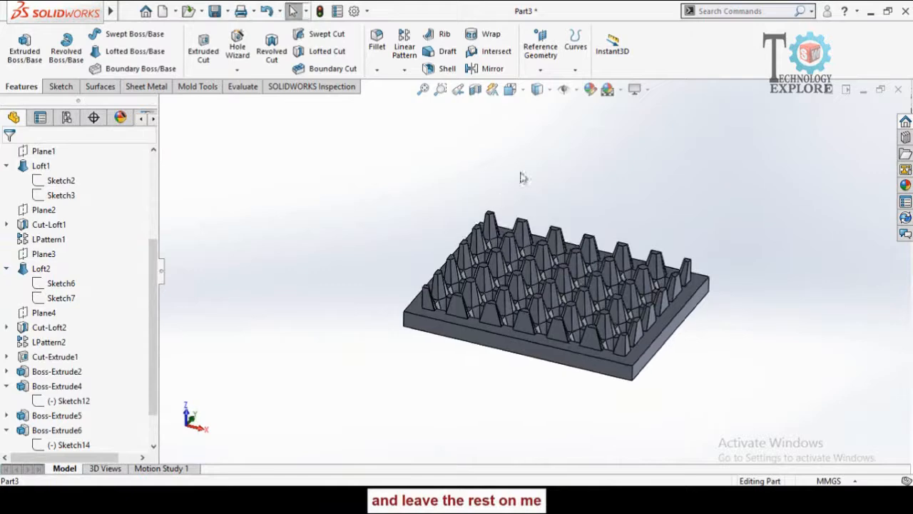
Start a symmetric 10 mm fillet and select two adjacent outer top edges of the plate.
left_click(377, 47)
scroll(417, 326, "down", 3)
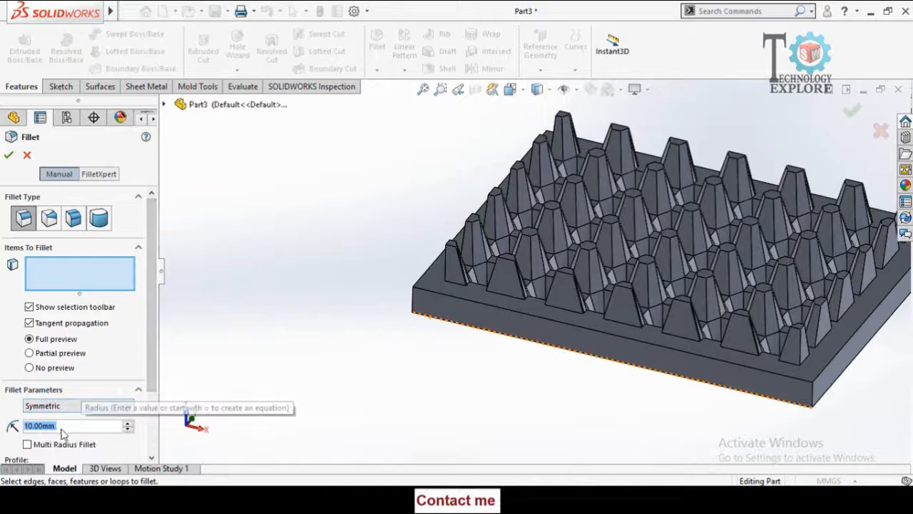
middle_click_drag(404, 373, 477, 317)
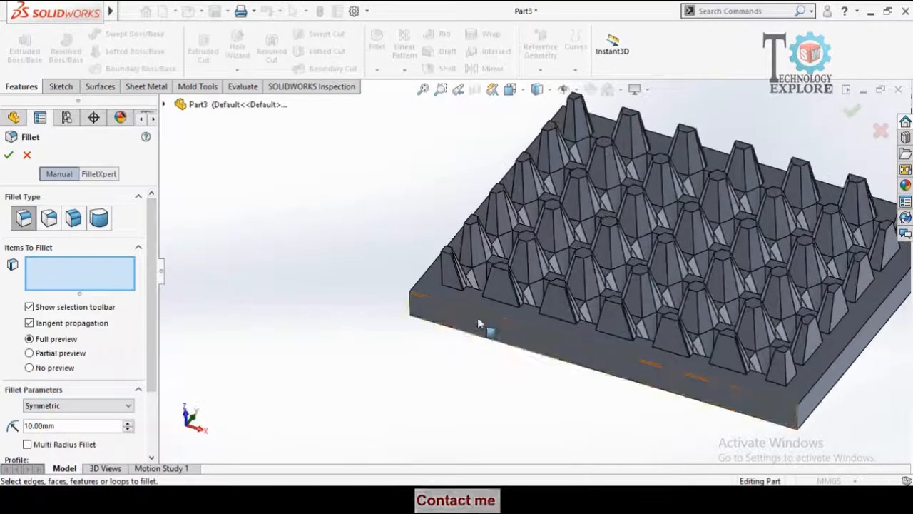
left_click(481, 314)
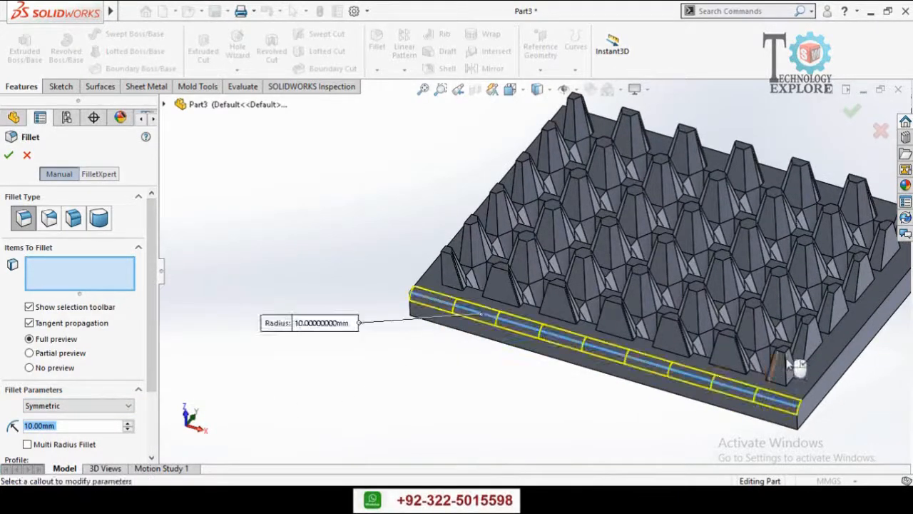
left_click(812, 398)
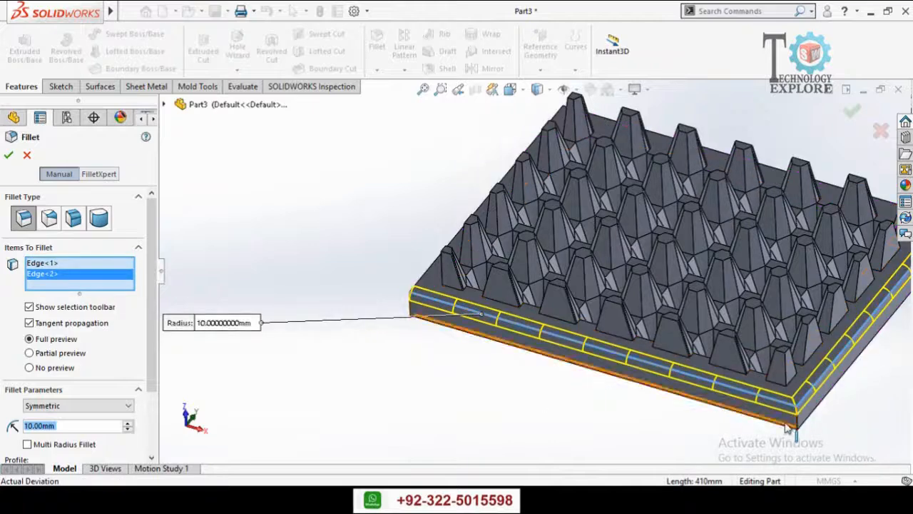
Add the plate's remaining two outer top edges to the 10 mm fillet.
scroll(782, 398, "up", 3)
middle_click_drag(780, 392, 739, 338)
scroll(623, 184, "down", 3)
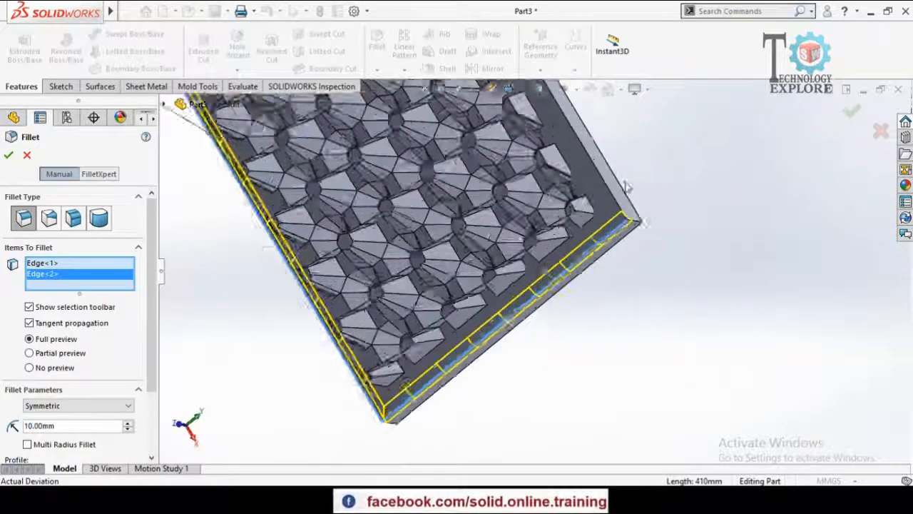
left_click(576, 292)
scroll(577, 296, "up", 5)
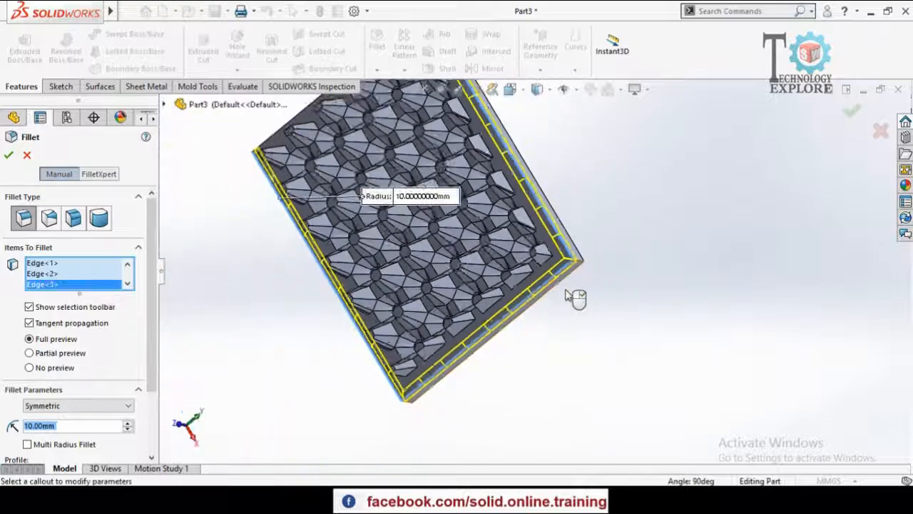
scroll(370, 161, "down", 3)
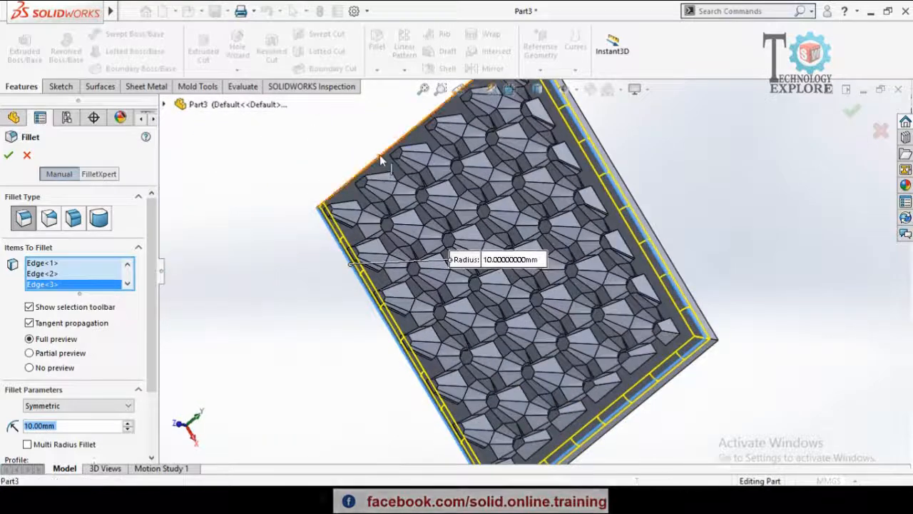
left_click(301, 291)
Add one long and one adjoining short inner edge, where rim meets plate underside, to the fillet.
middle_click_drag(302, 291, 452, 362)
scroll(428, 298, "up", 3)
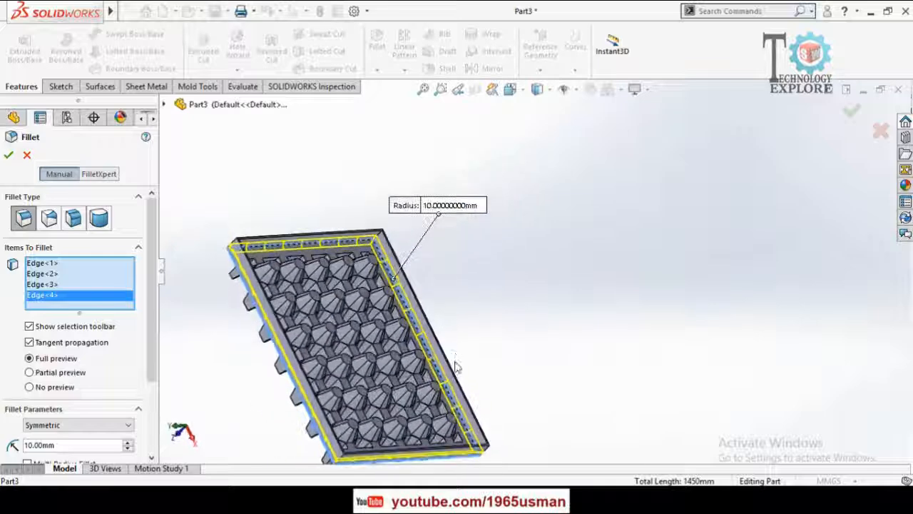
scroll(418, 326, "down", 5)
left_click(437, 354)
scroll(440, 358, "up", 4)
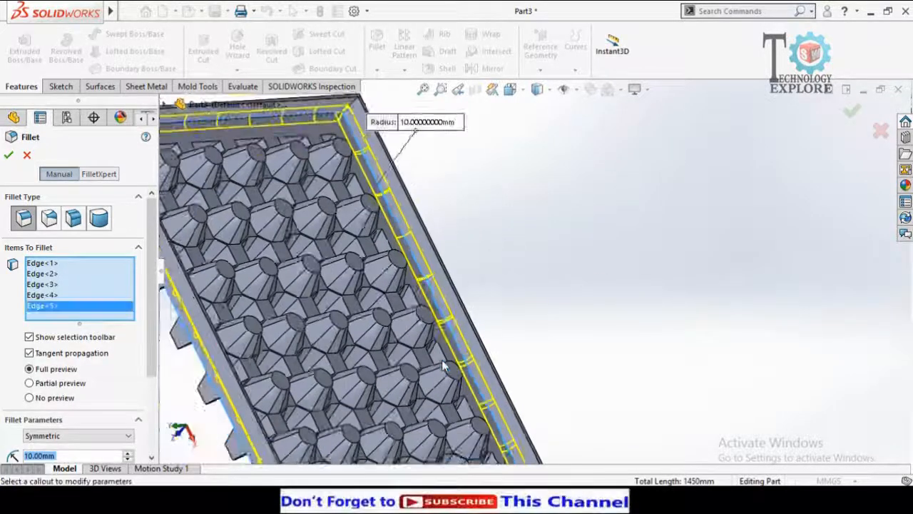
scroll(370, 186, "down", 4)
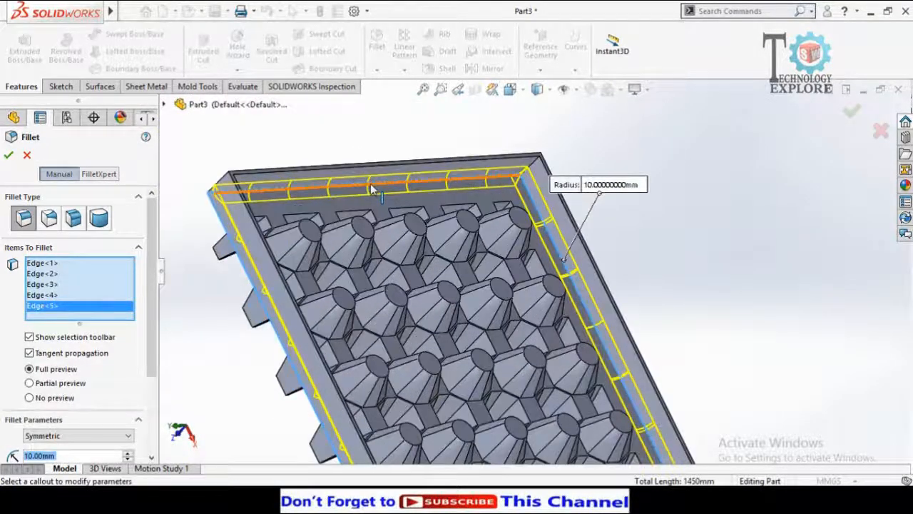
left_click(371, 188)
Add the remaining two inner rim edges on the underside and apply the 10 mm fillet.
middle_click_drag(370, 188, 322, 255)
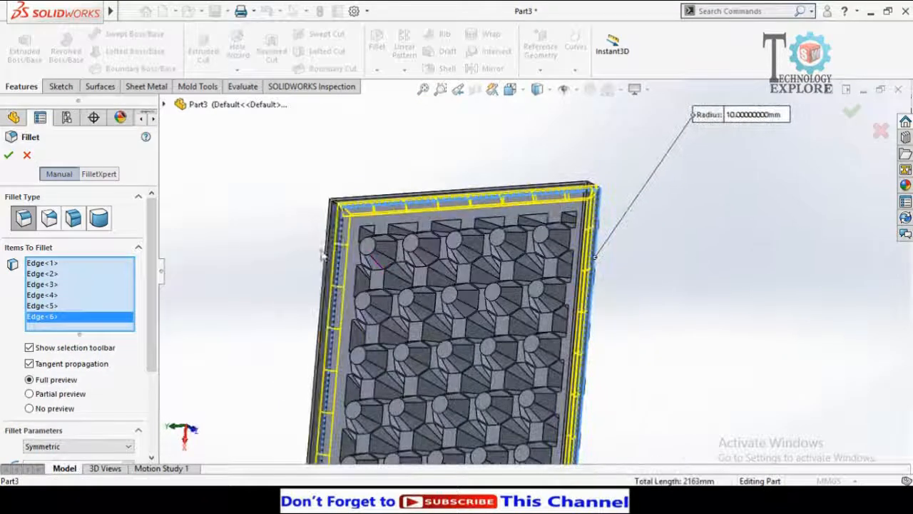
left_click(328, 330)
scroll(347, 321, "up", 4)
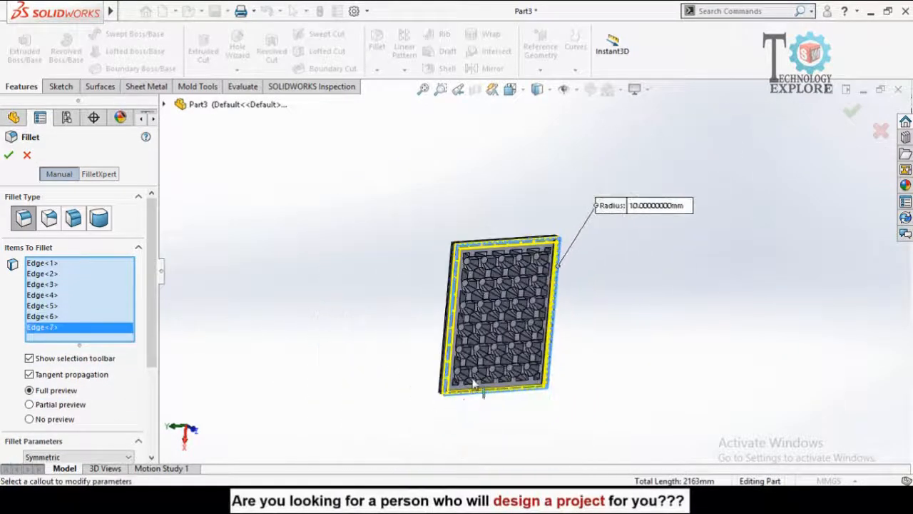
middle_click_drag(472, 383, 489, 400)
scroll(490, 383, "down", 6)
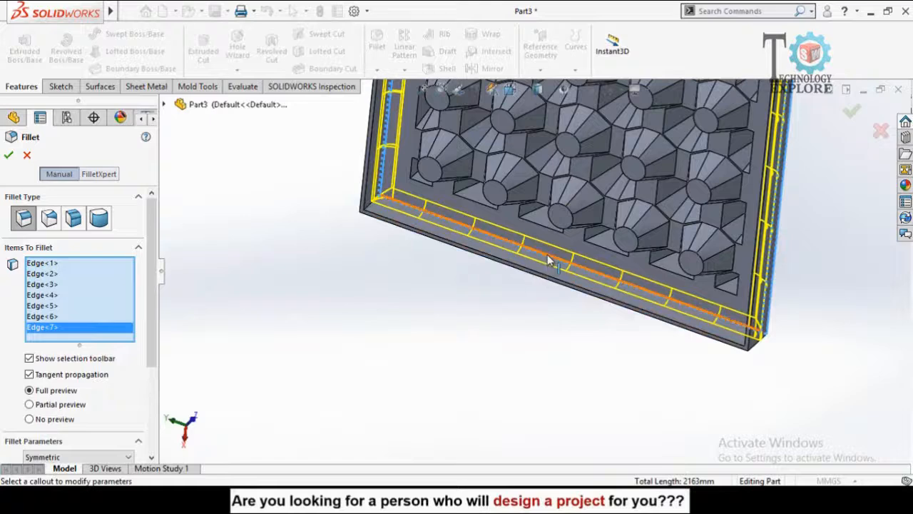
left_click(547, 254)
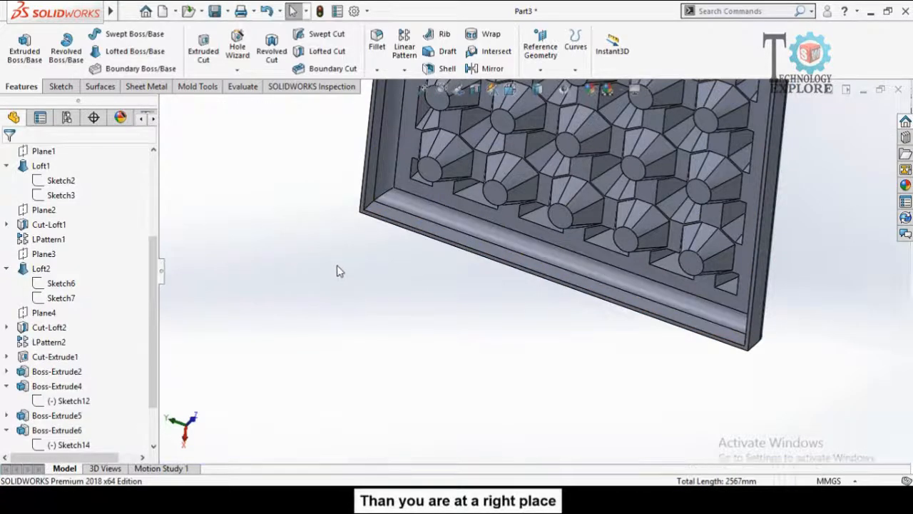
Inspect the complete filleted tray from above, including its rim and loft pattern.
scroll(356, 228, "up", 5)
middle_click_drag(373, 185, 460, 359)
scroll(461, 360, "up", 3)
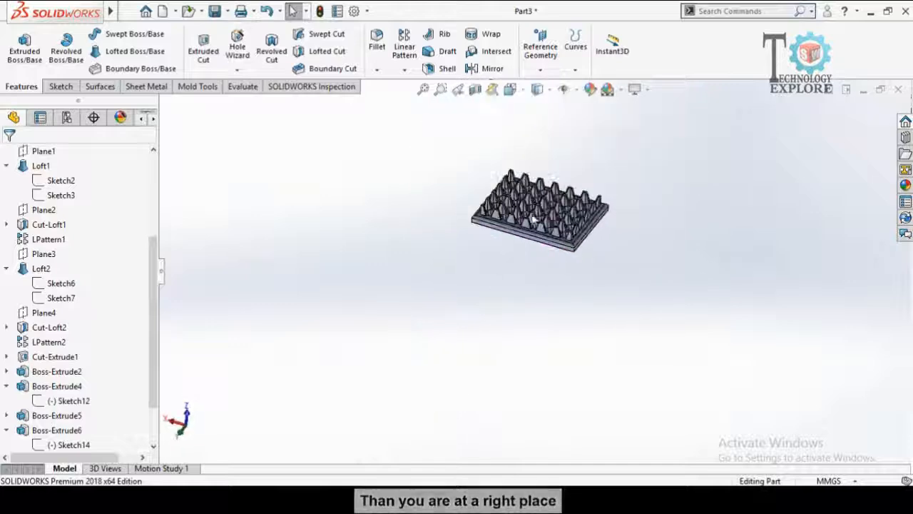
scroll(540, 173, "down", 6)
middle_click_drag(498, 297, 490, 343)
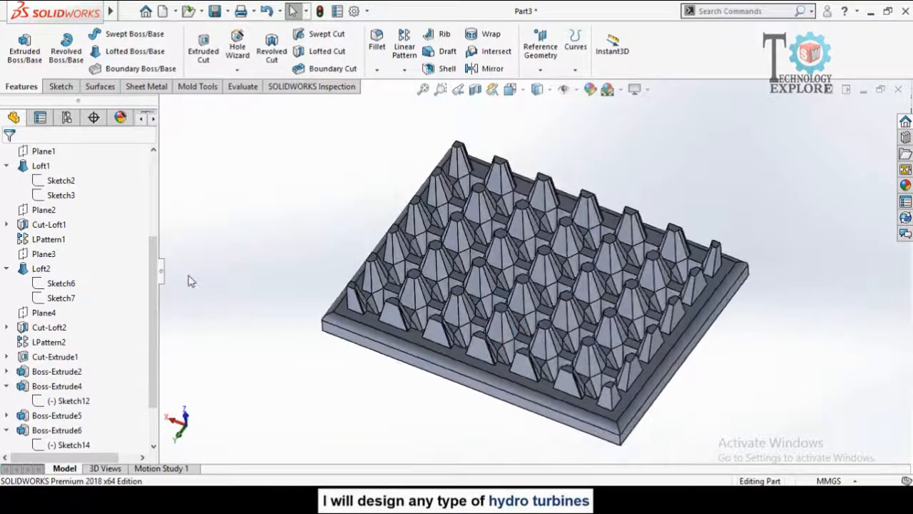
scroll(143, 308, "up", 4)
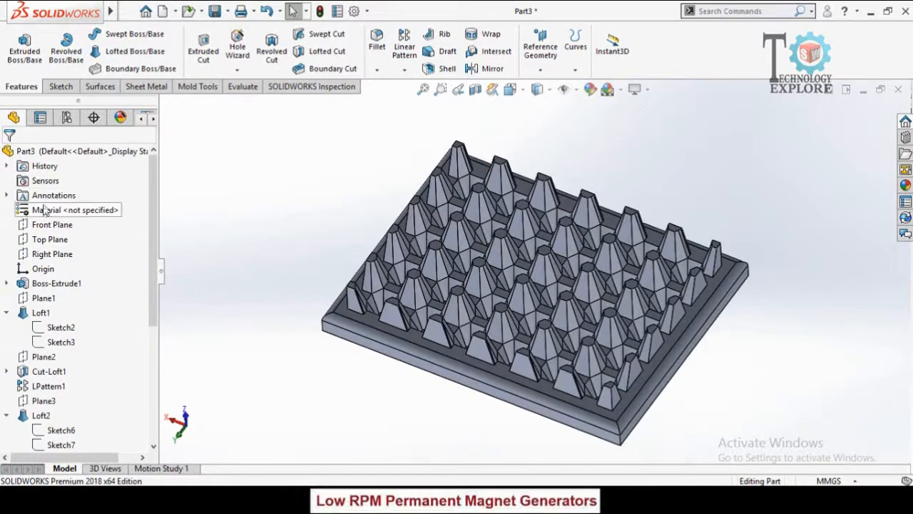
mouse_move(357, 271)
middle_mouse_down()
mouse_move(361, 224)
mouse_move(356, 273)
mouse_move(365, 256)
middle_mouse_up()
scroll(542, 285, "down", 1)
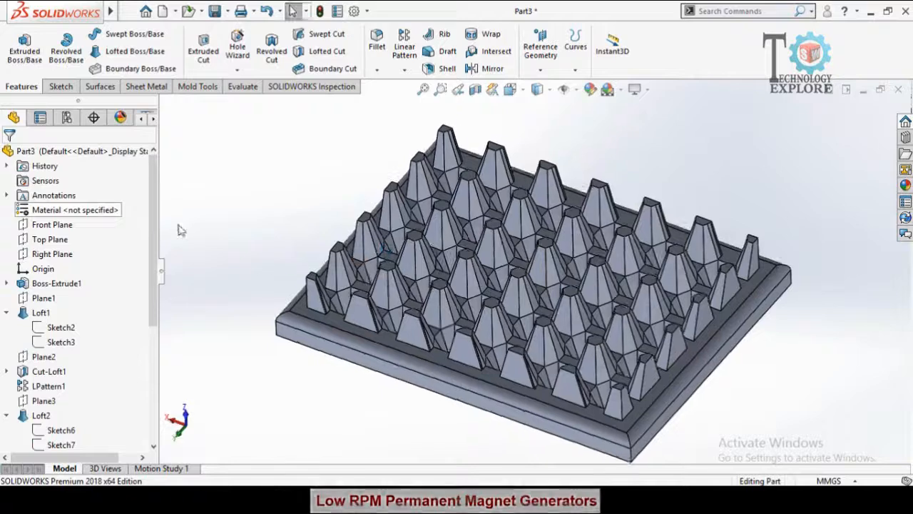
Assign the Balsa material from the Woods category of SOLIDWORKS Materials to the part.
right_click(39, 214)
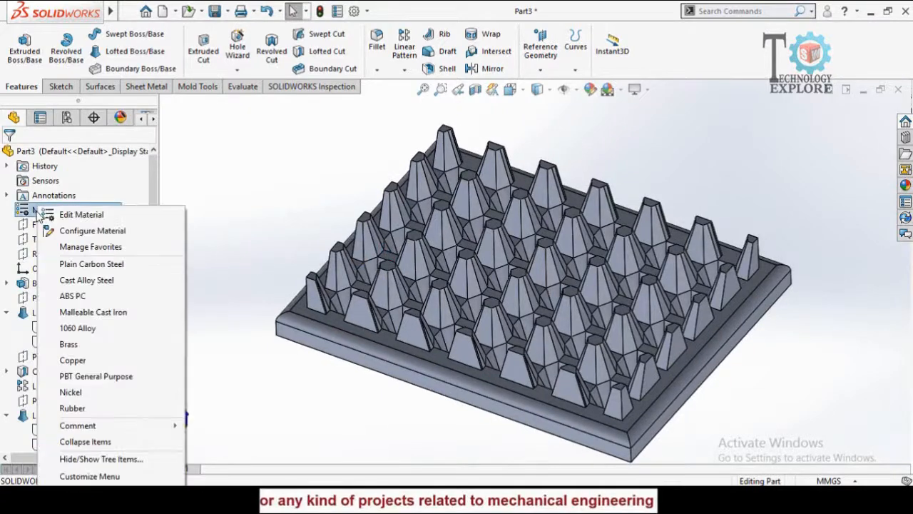
left_click(251, 183)
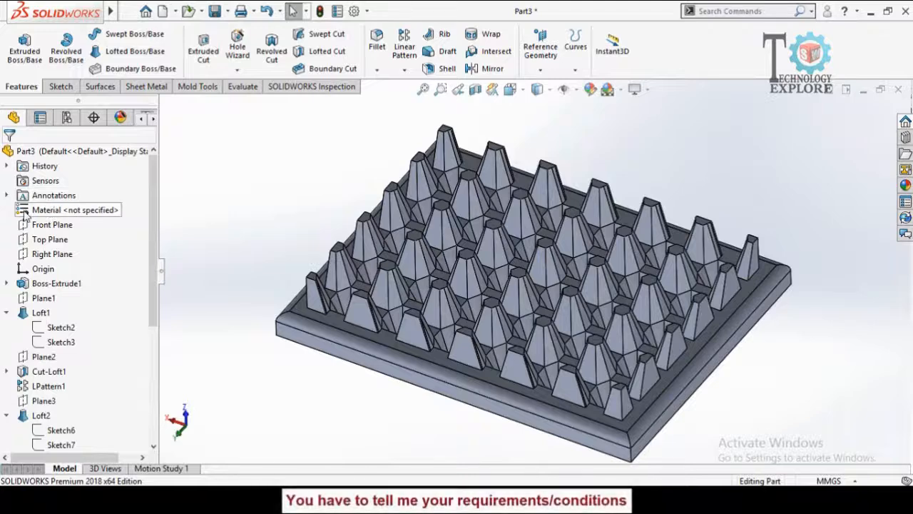
right_click(31, 211)
left_click(67, 214)
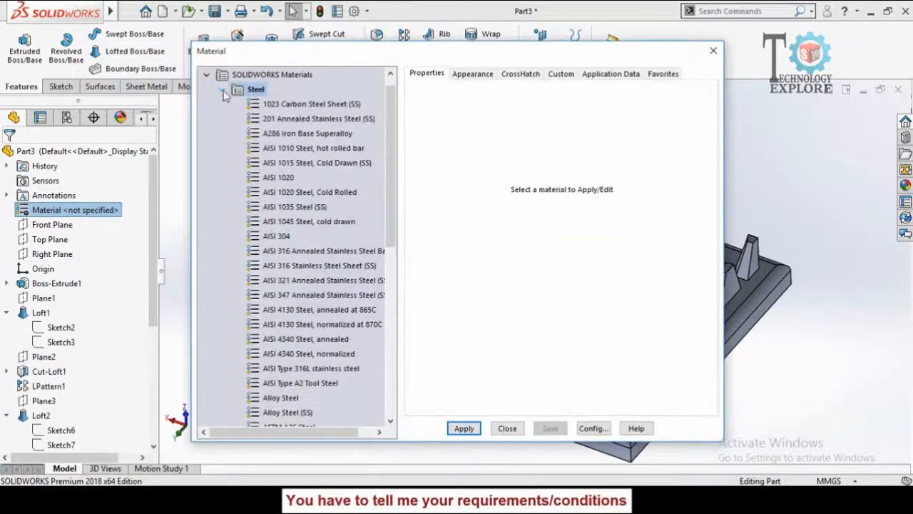
left_click(221, 91)
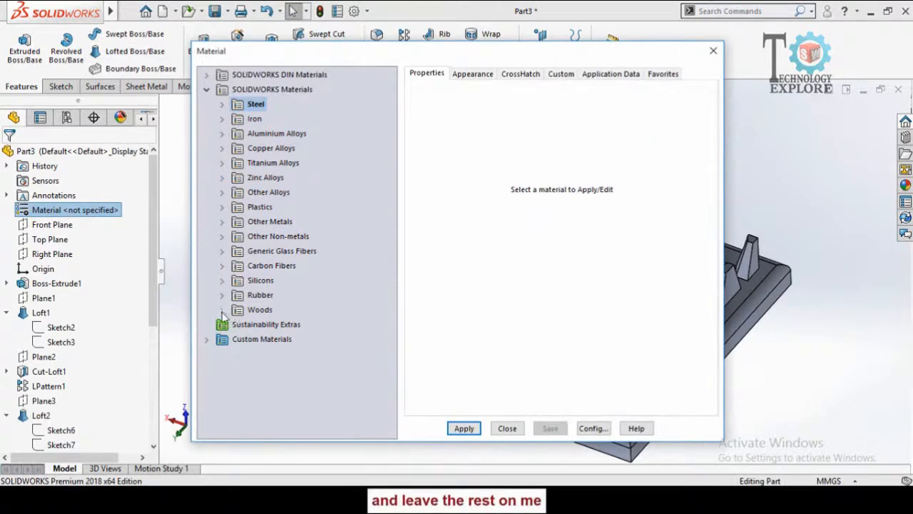
scroll(223, 325, "down", 1)
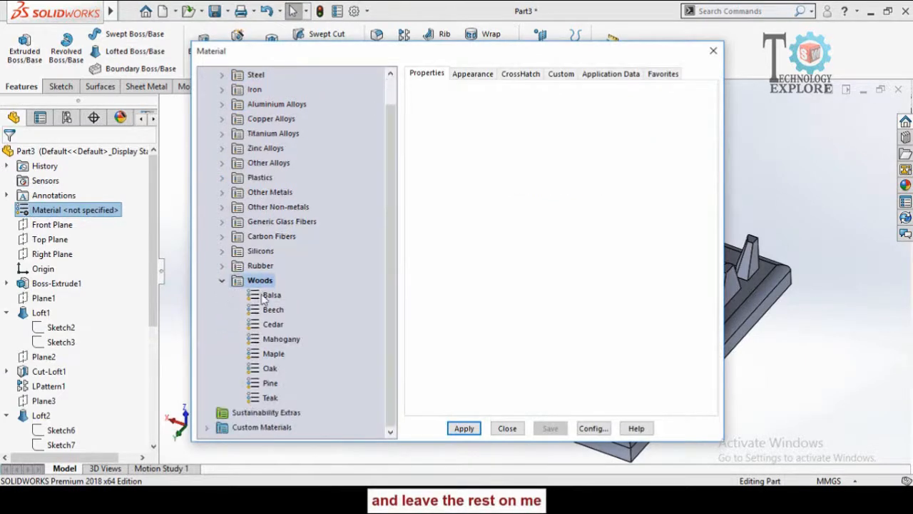
left_click(262, 296)
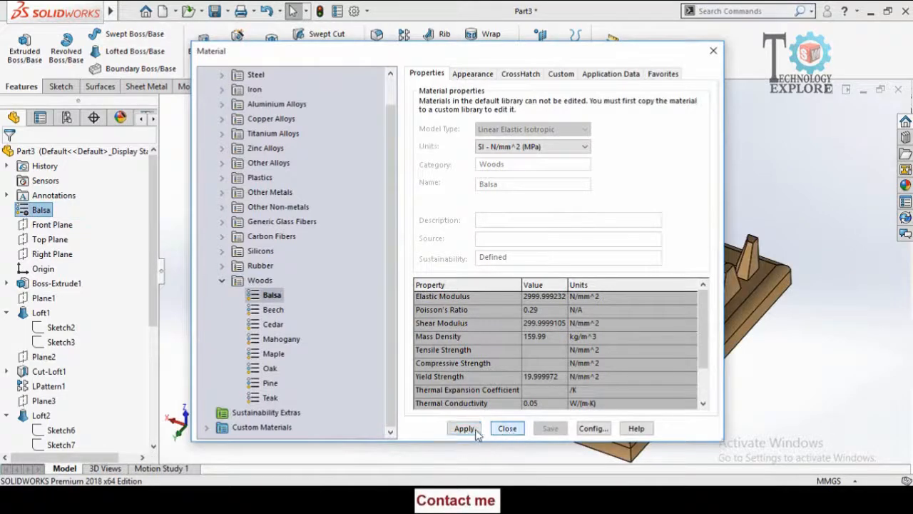
left_click(507, 429)
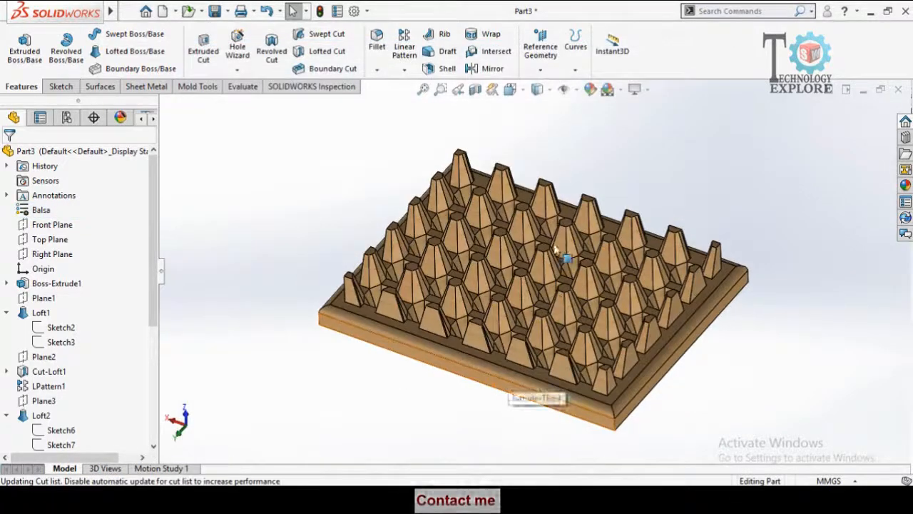
Examine the tray's wood appearance from several sides, including a close-up of the tapered lofts and the filleted rim.
scroll(555, 249, "down", 3)
middle_click_drag(525, 414, 568, 426)
scroll(487, 342, "up", 4)
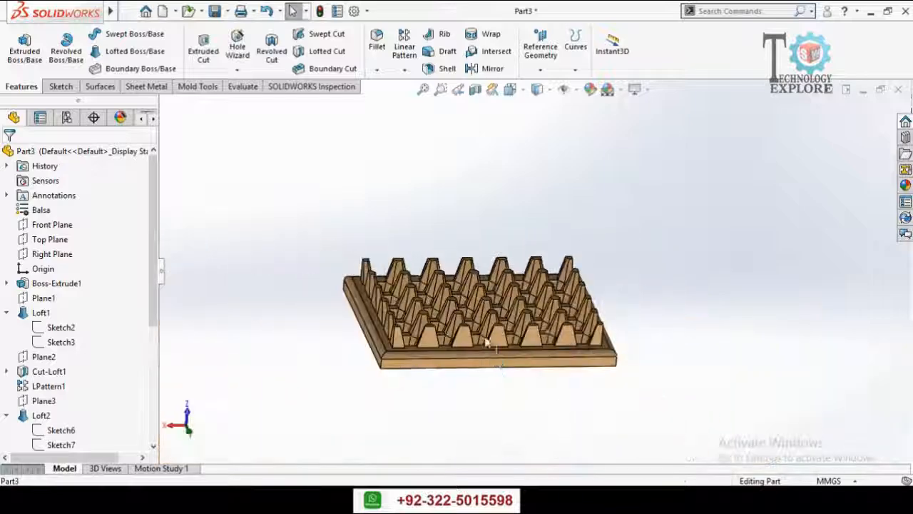
middle_click_drag(488, 345, 486, 368)
scroll(486, 362, "down", 3)
scroll(464, 331, "up", 2)
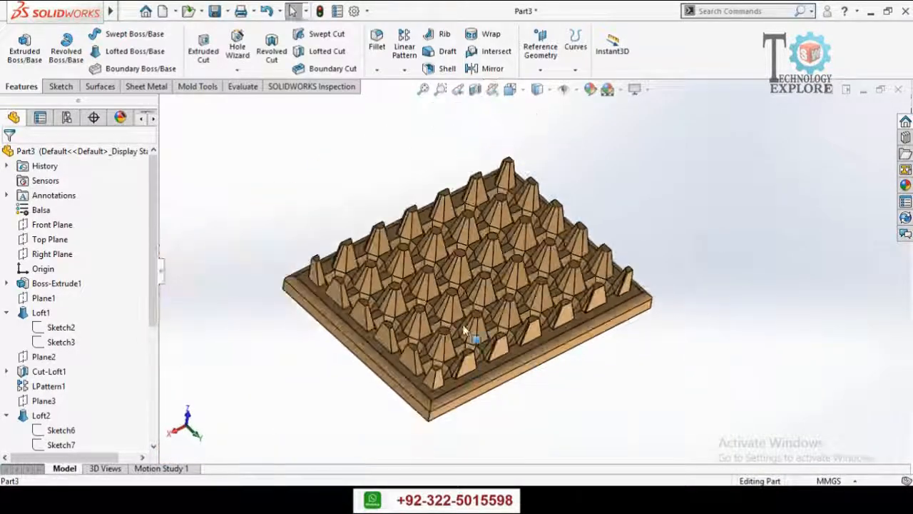
middle_click_drag(463, 330, 464, 357)
scroll(462, 362, "down", 5)
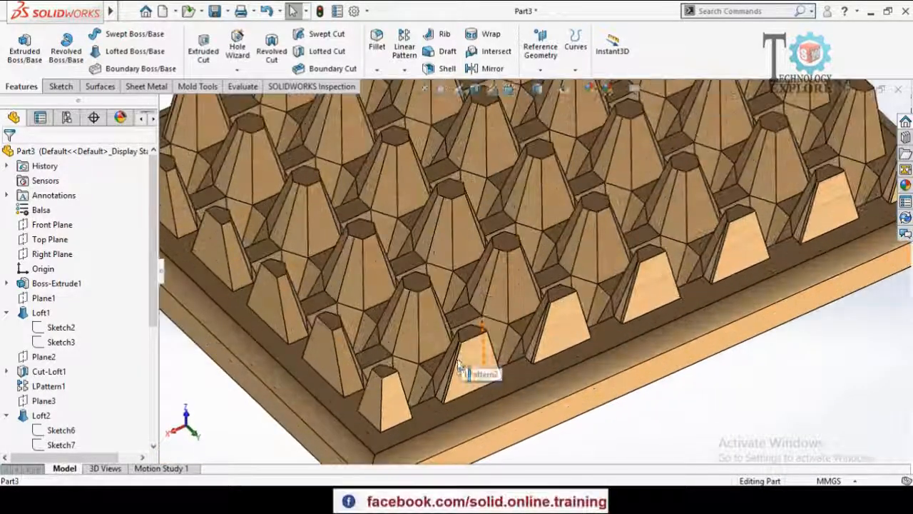
scroll(460, 368, "up", 5)
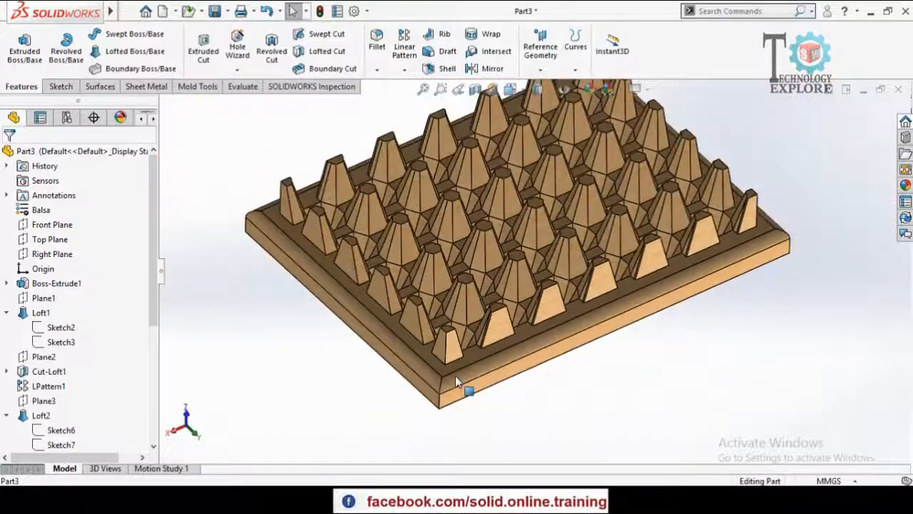
mouse_move(455, 375)
middle_mouse_down()
mouse_move(536, 235)
mouse_move(532, 206)
mouse_move(514, 249)
mouse_move(517, 212)
mouse_move(519, 228)
mouse_move(491, 163)
mouse_move(459, 157)
mouse_move(447, 192)
mouse_move(464, 252)
mouse_move(471, 258)
mouse_move(451, 223)
mouse_move(467, 245)
mouse_move(520, 218)
mouse_move(493, 227)
mouse_move(495, 244)
mouse_move(549, 313)
mouse_move(440, 377)
mouse_move(446, 381)
mouse_move(447, 348)
middle_mouse_up()
scroll(534, 228, "down", 2)
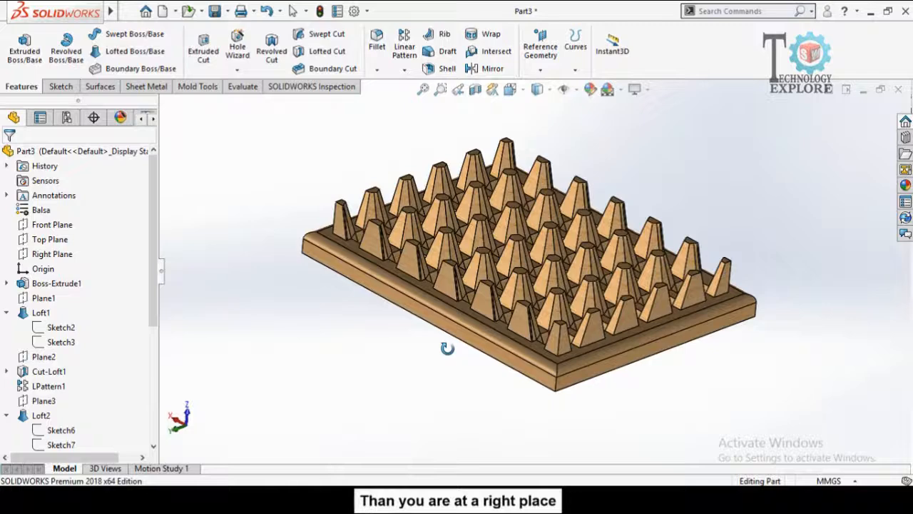
middle_click_drag(485, 324, 472, 352)
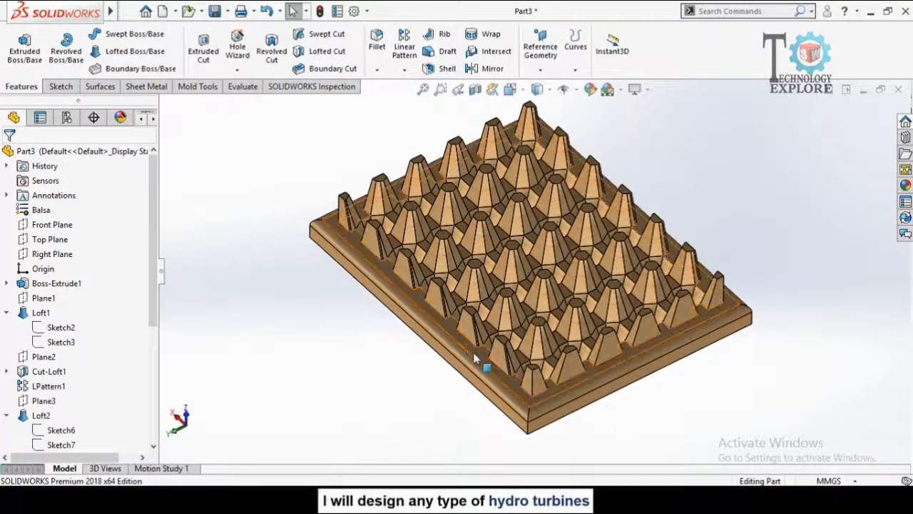